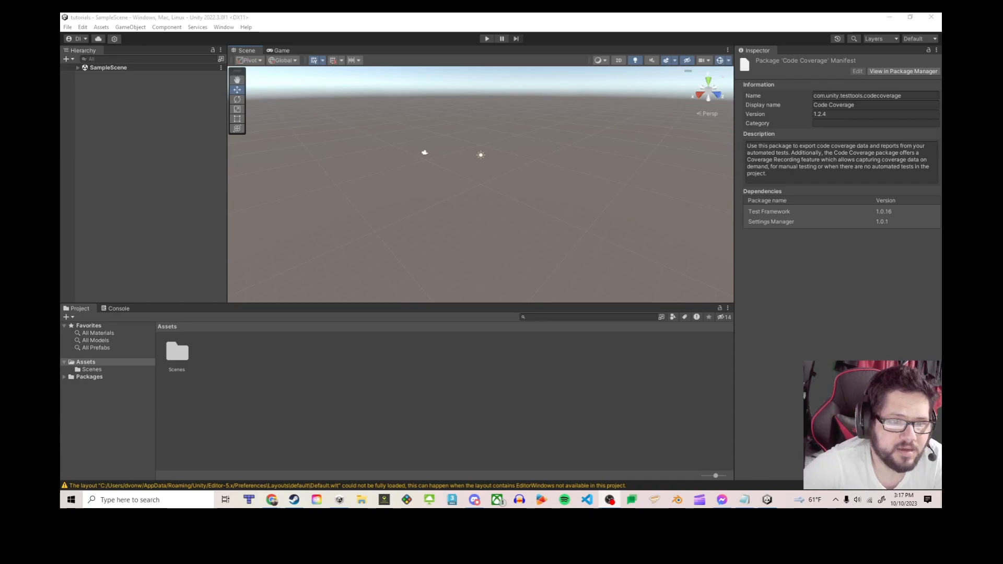
pyautogui.moveTo(480, 185); pyautogui.dragTo(491, 139, button='right')
pyautogui.moveTo(491, 139); pyautogui.dragTo(489, 83, button='middle')
pyautogui.moveTo(481, 185); pyautogui.dragTo(475, 204, button='middle')
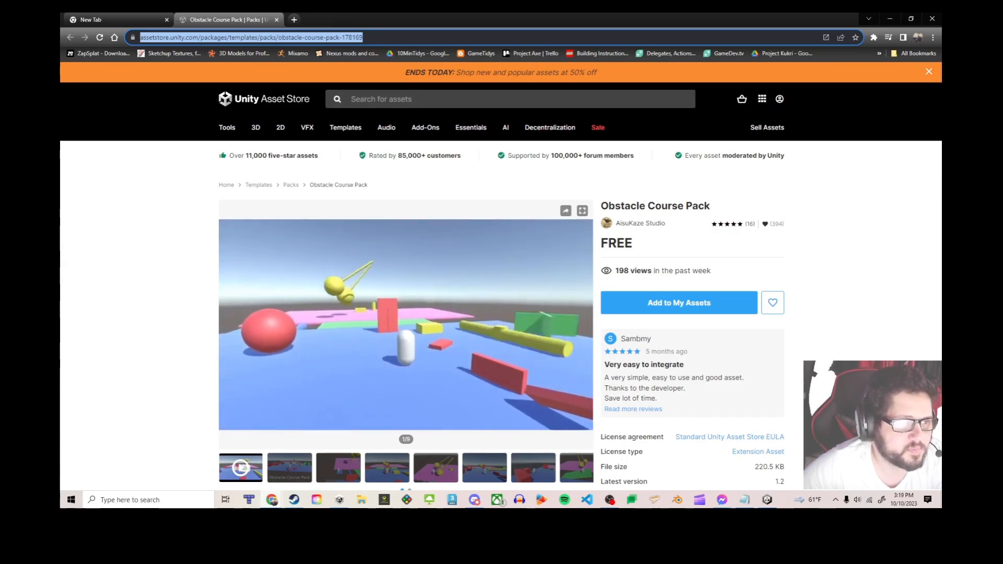
# - Sign in to the Unity Asset Store and open the Obstacle Course Pack in the Unity editor
pyautogui.click(780, 98)
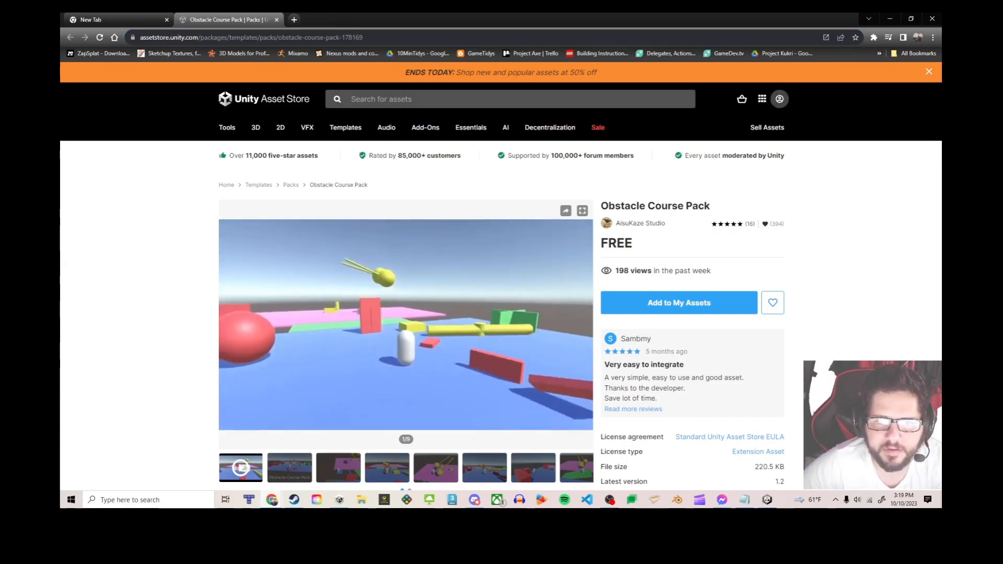
pyautogui.click(678, 271)
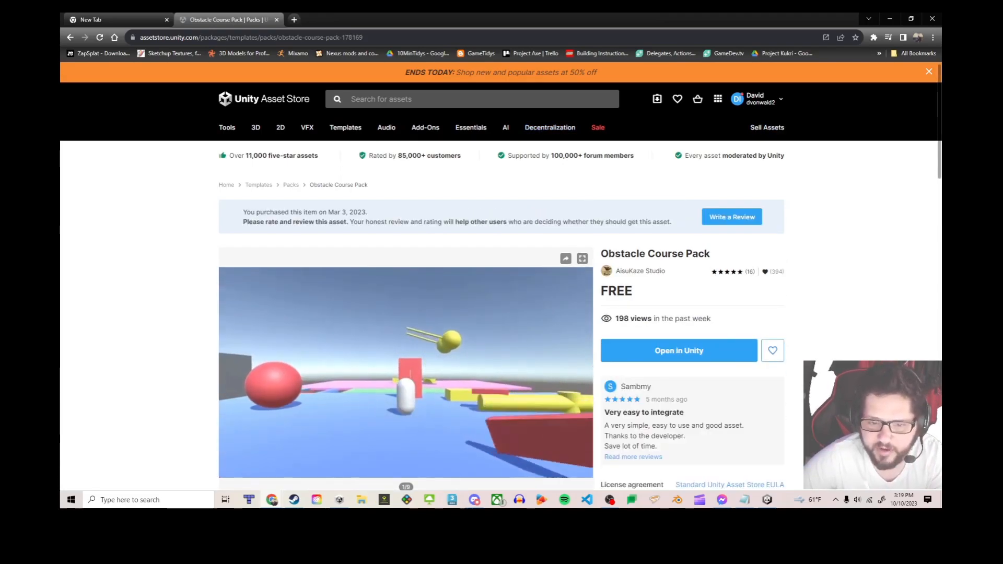
pyautogui.scroll(-1, 502, 314)
pyautogui.scroll(-3, 501, 314)
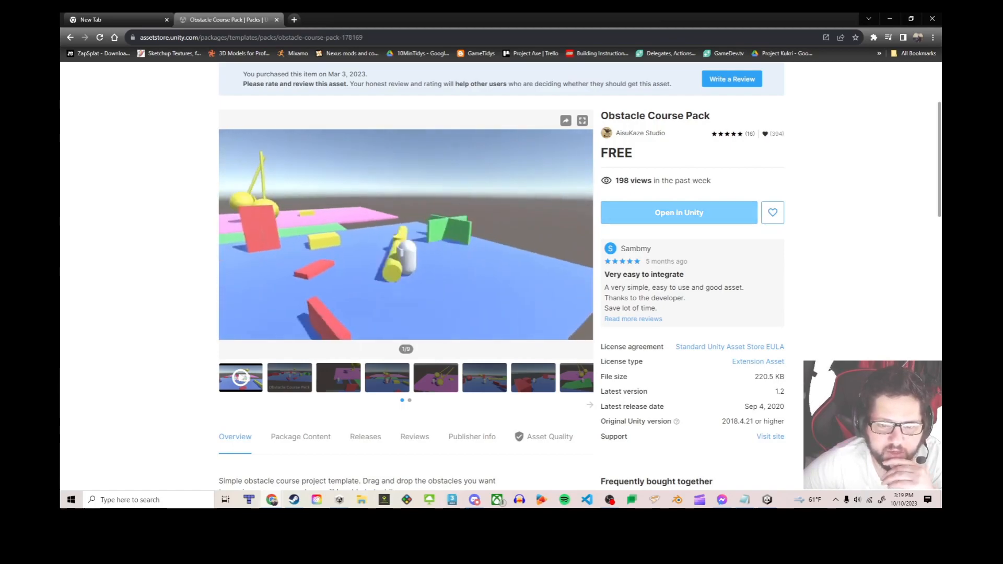
pyautogui.click(679, 213)
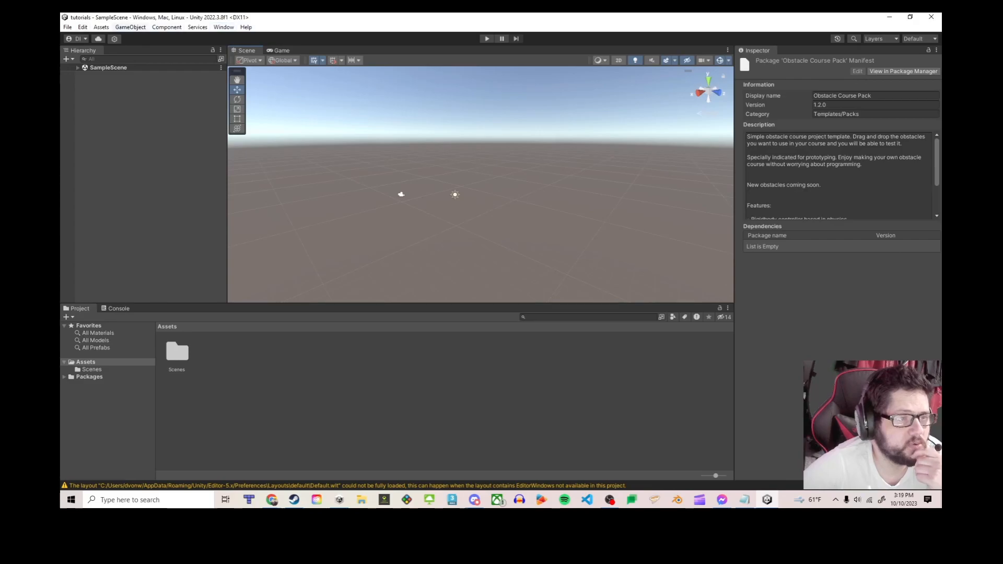
# - Open the Package Manager on the My Assets list containing the Obstacle Course Pack
pyautogui.click(224, 26)
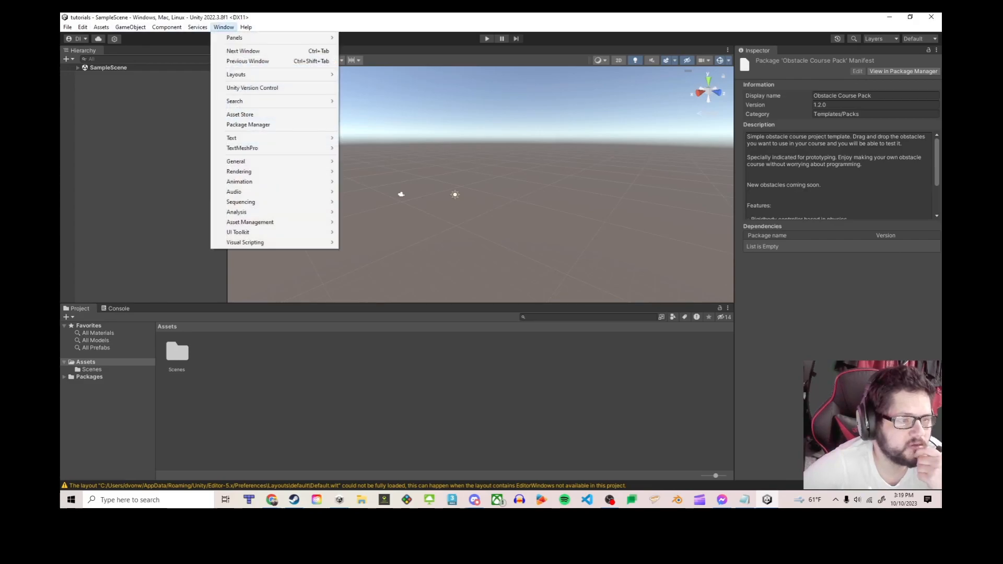
pyautogui.click(248, 124)
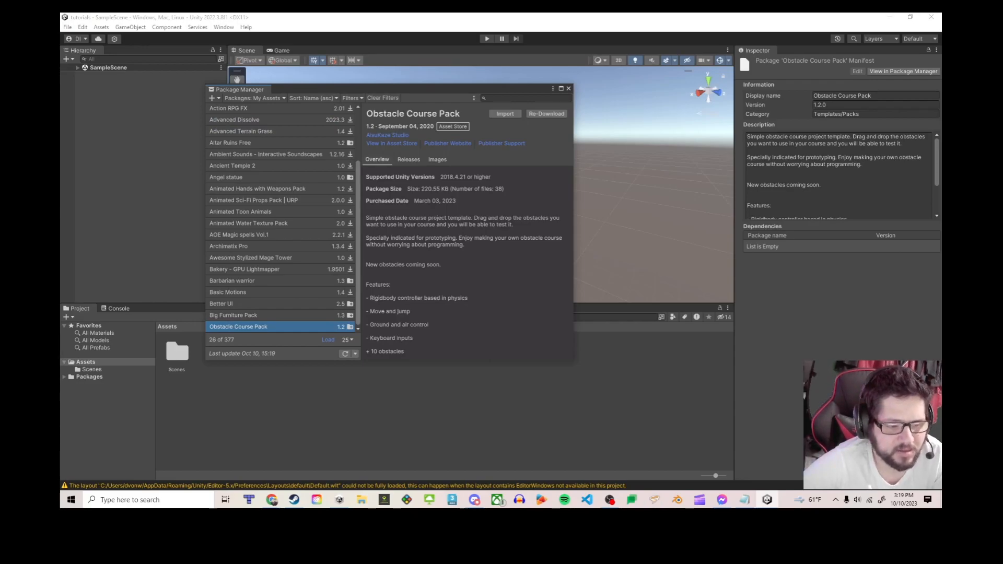
pyautogui.scroll(3, 282, 216)
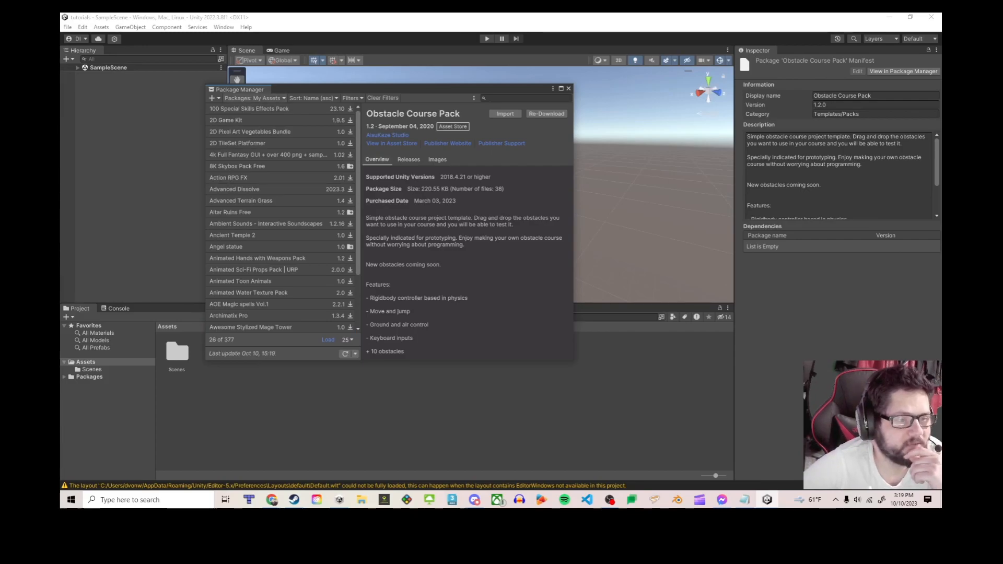
# - View the Unity Registry and In Project package lists, and return to My Assets
pyautogui.click(255, 98)
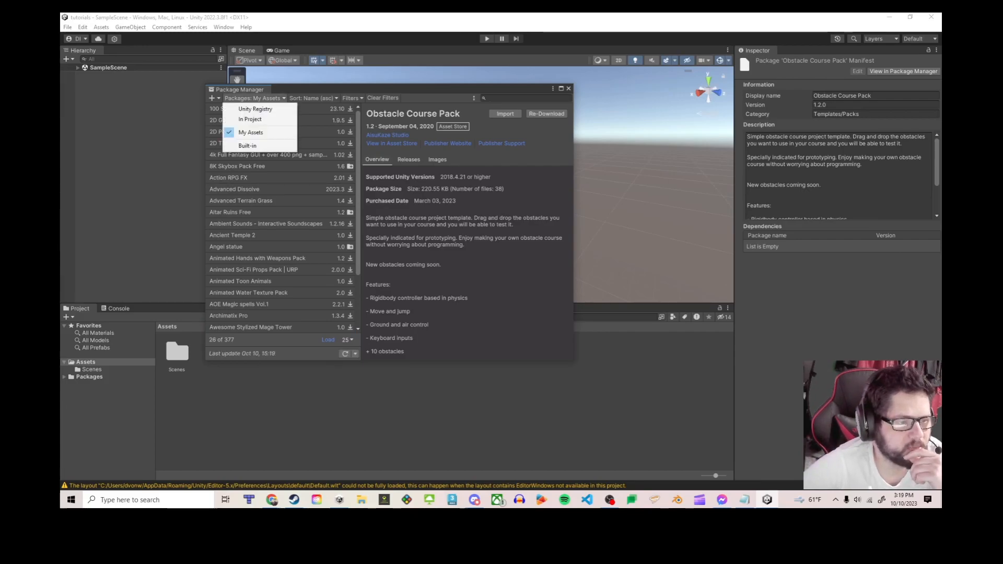
pyautogui.click(255, 109)
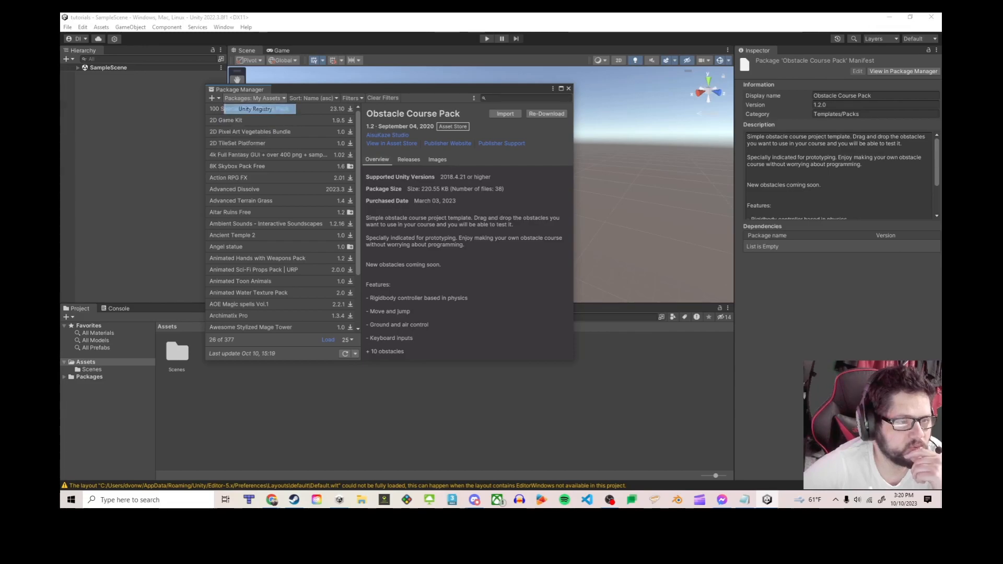
pyautogui.click(259, 99)
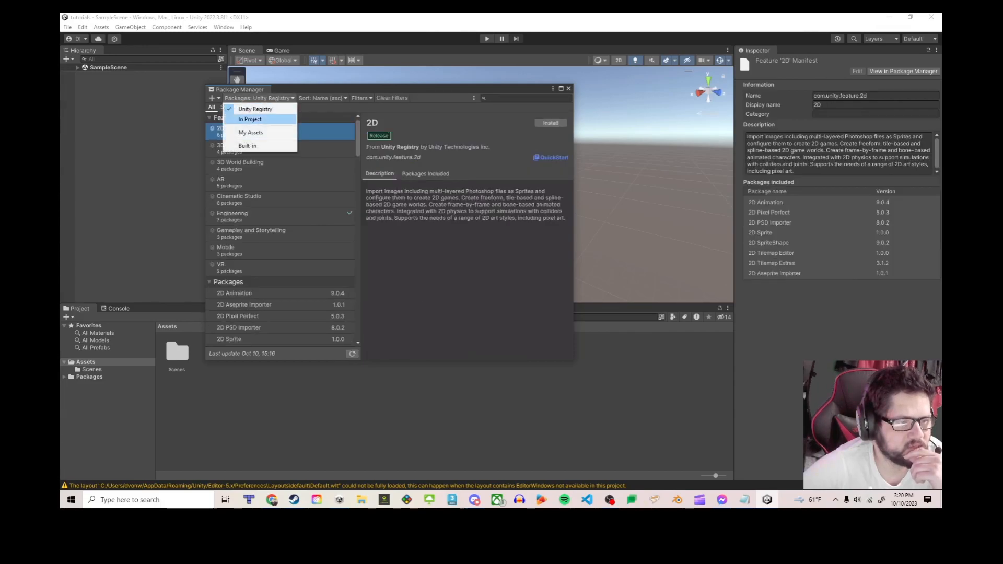
pyautogui.click(255, 119)
pyautogui.click(255, 98)
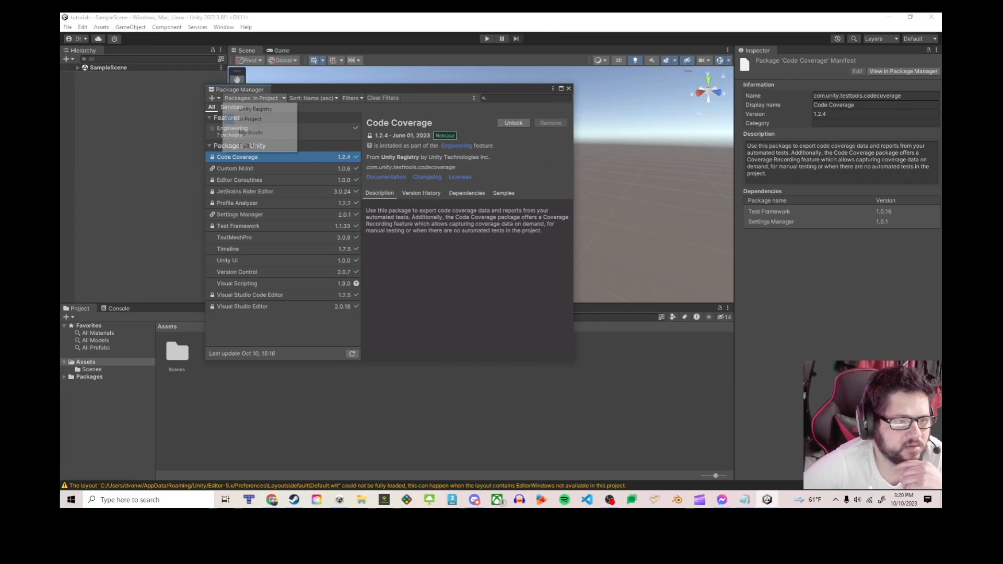
pyautogui.click(251, 132)
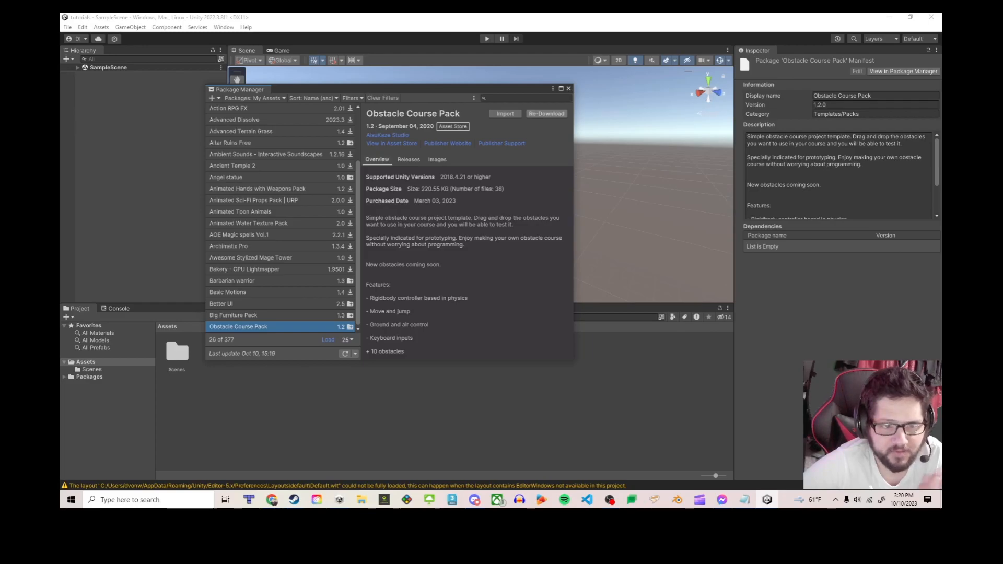
# - Import all files of the Obstacle Course Pack into the project and reload the modified SampleScene
pyautogui.click(546, 114)
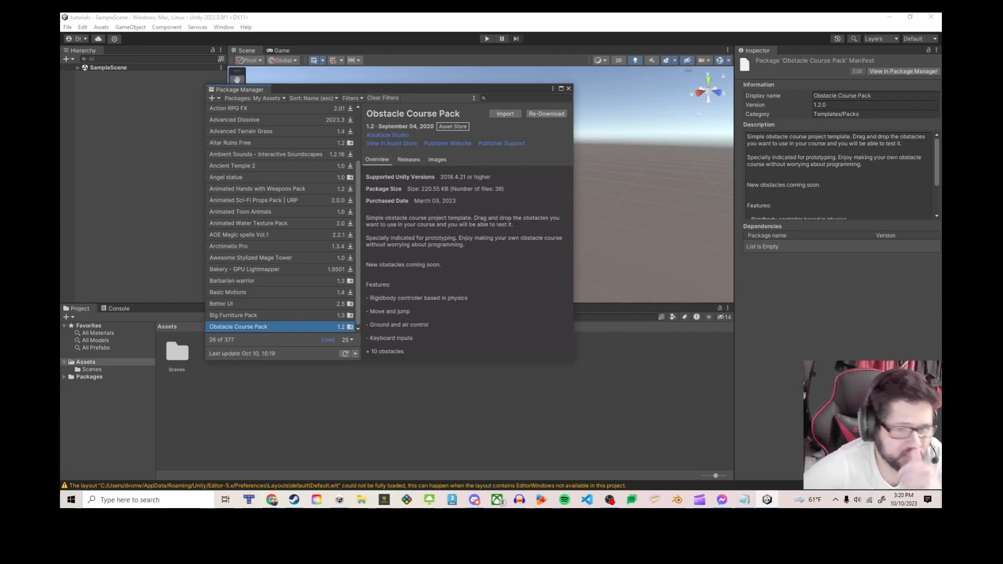
pyautogui.click(504, 114)
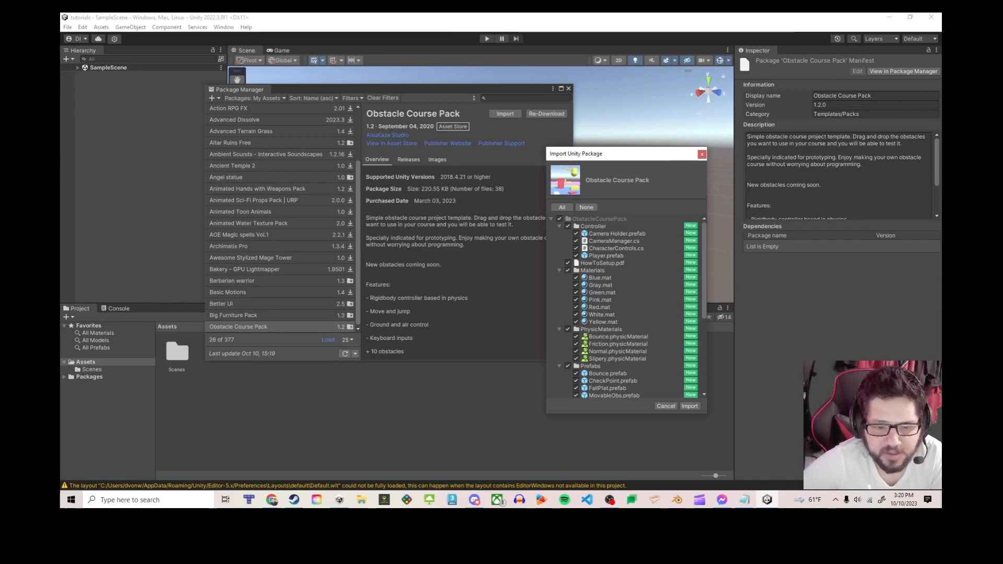
pyautogui.scroll(-5, 627, 306)
pyautogui.scroll(5, 626, 306)
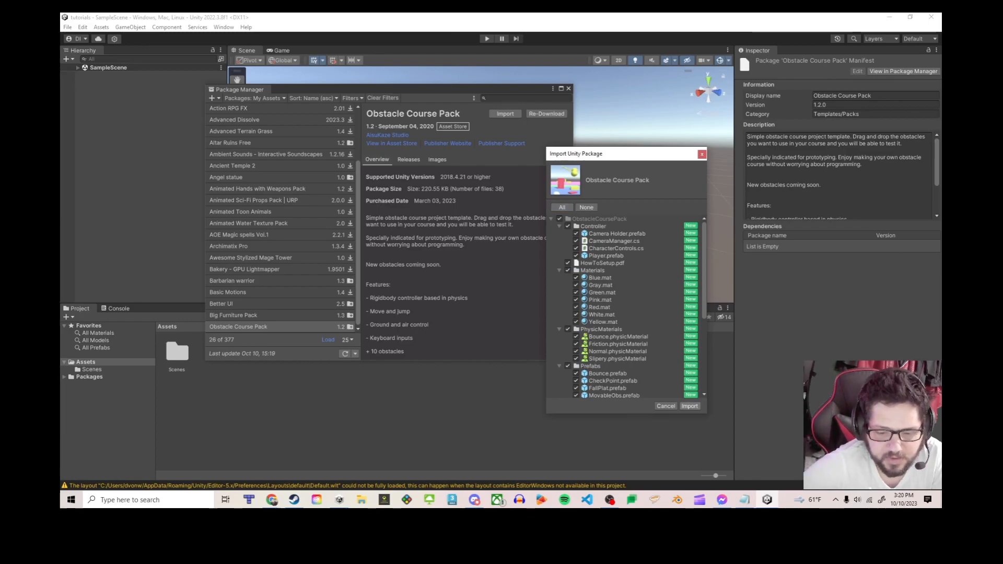
pyautogui.click(689, 406)
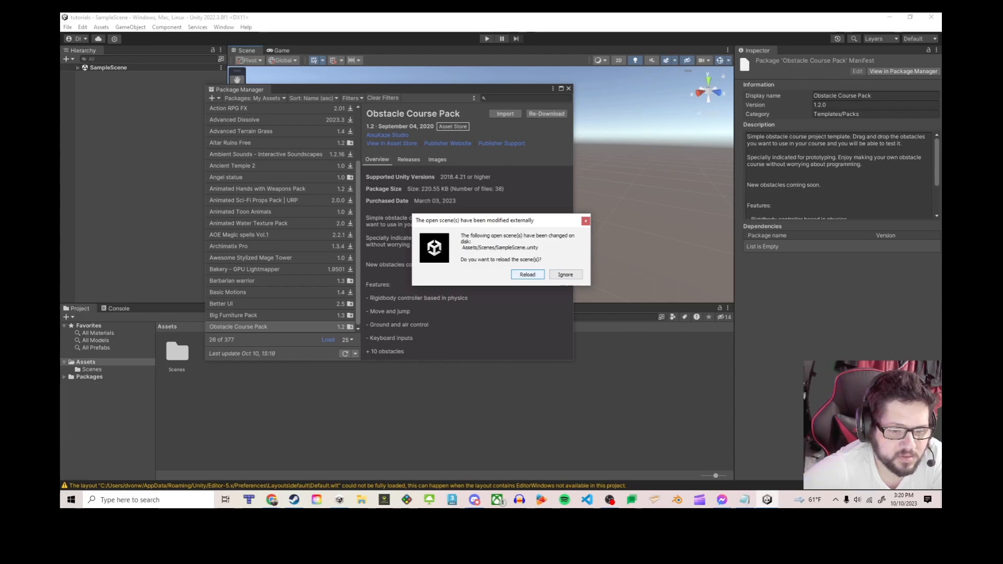
pyautogui.press('Return')
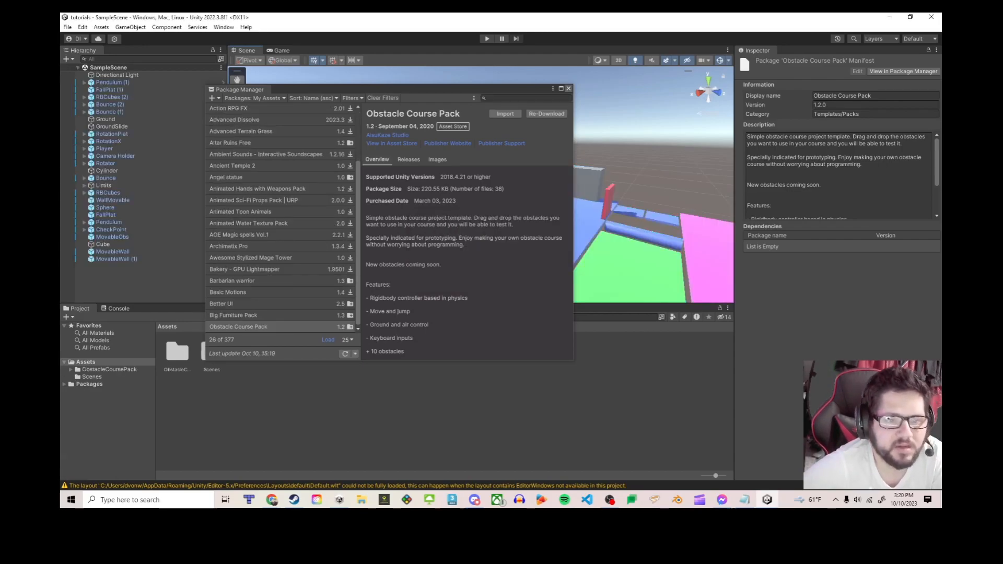
# - Close the Package Manager and examine the imported obstacle course in the Scene view from around the white player capsule
pyautogui.click(569, 88)
pyautogui.scroll(-3, 481, 184)
pyautogui.scroll(1, 481, 185)
pyautogui.keyDown('alt'); pyautogui.moveTo(377, 182); pyautogui.dragTo(569, 220); pyautogui.keyUp('alt')
pyautogui.moveTo(418, 198); pyautogui.dragTo(593, 217, button='middle')
pyautogui.moveTo(480, 209); pyautogui.dragTo(622, 198, button='right')
pyautogui.moveTo(470, 236); pyautogui.dragTo(495, 131, button='middle')
pyautogui.scroll(-2, 481, 185)
pyautogui.moveTo(418, 183); pyautogui.dragTo(508, 202, button='middle')
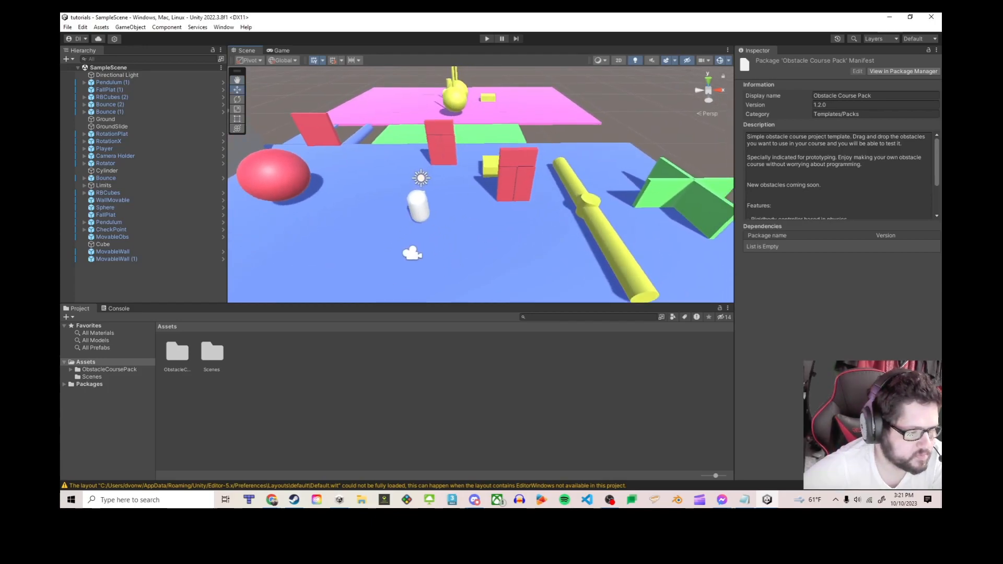
# - Run the scene in Play mode and test moving the player in all directions among the obstacles on the blue ground
pyautogui.click(212, 355)
pyautogui.hotkey('ctrl', 'p')
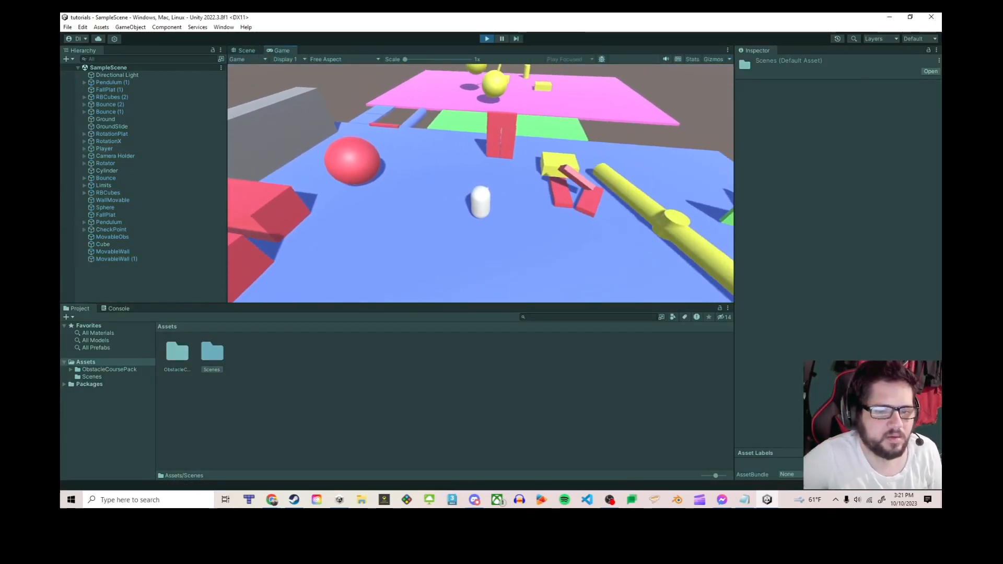
pyautogui.press('w')
pyautogui.press('a')
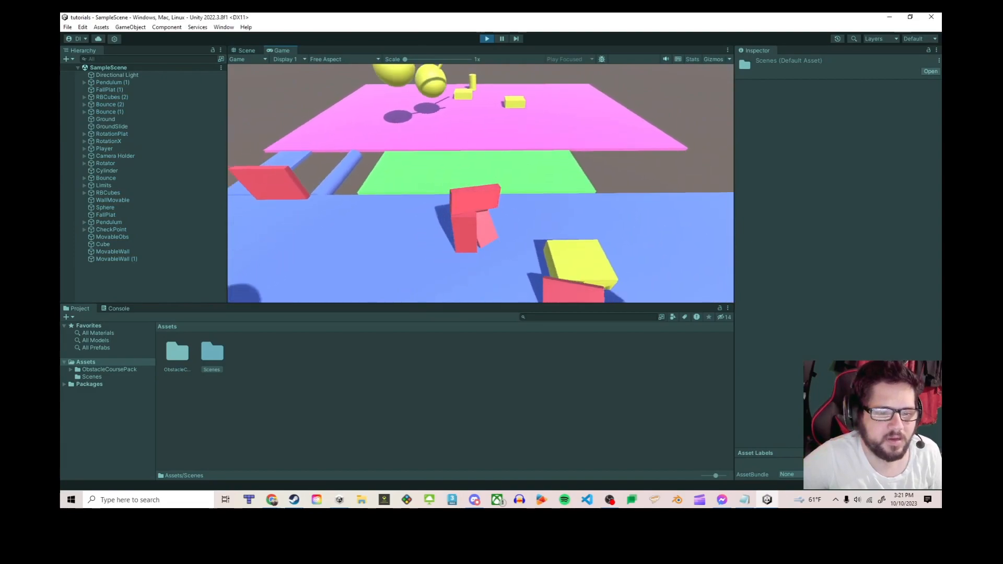
pyautogui.press('s')
pyautogui.press('s')
pyautogui.press('w')
pyautogui.press('d')
pyautogui.press('s')
pyautogui.press('a')
pyautogui.press('w')
pyautogui.press('d')
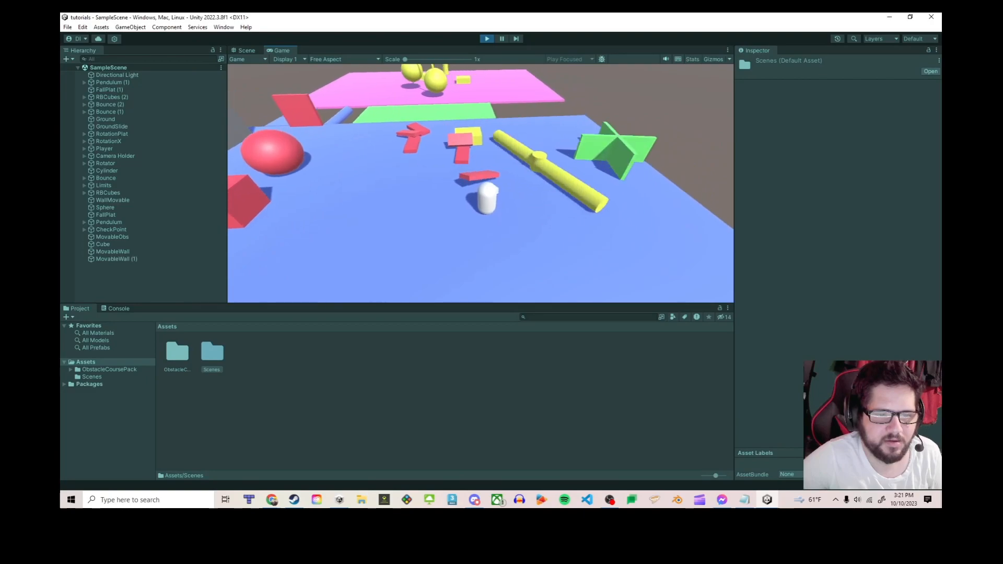
pyautogui.press('s')
pyautogui.press('a')
pyautogui.press('w')
pyautogui.press('a')
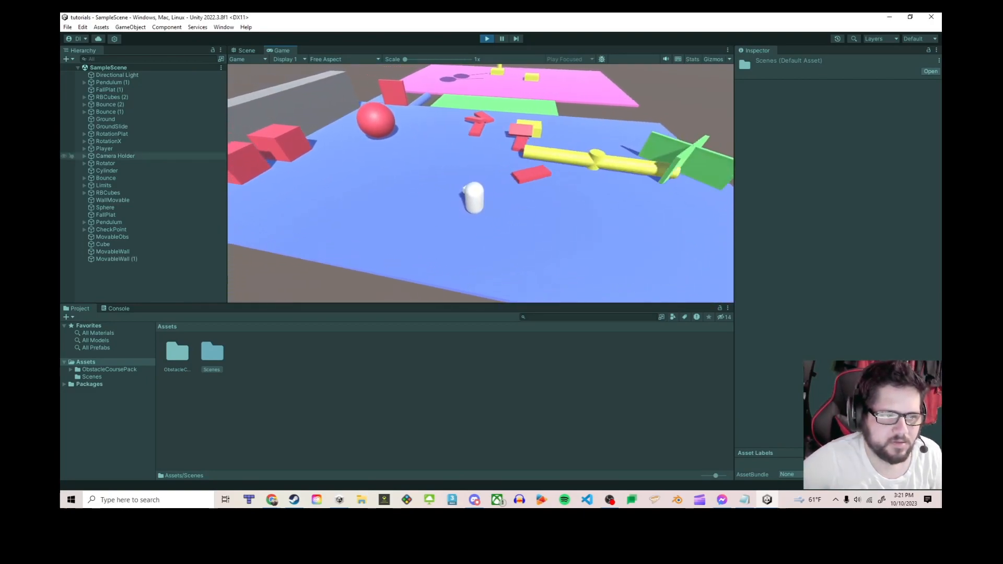
# - Move the player past the red sphere and across the green tilting platform onto the pink ground
pyautogui.press('a')
pyautogui.press('d')
pyautogui.press('w')
pyautogui.press('w')
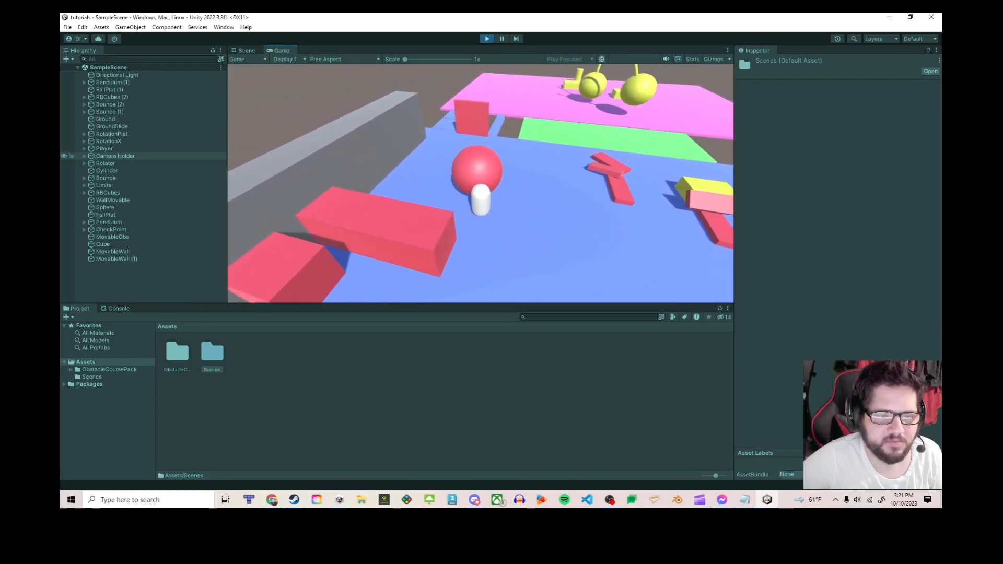
pyautogui.press('d')
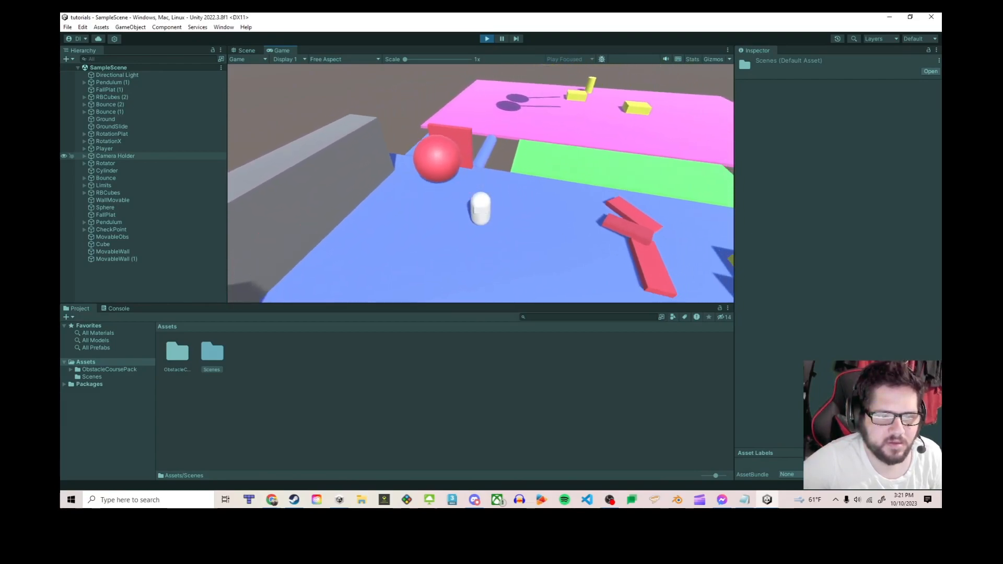
pyautogui.press('w')
pyautogui.press('d')
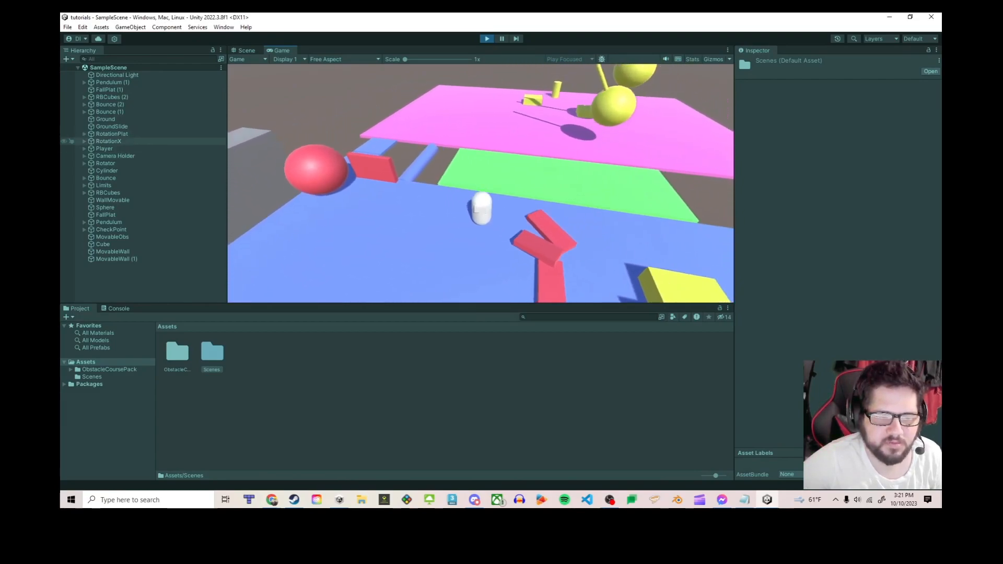
pyautogui.press('a')
pyautogui.press('w')
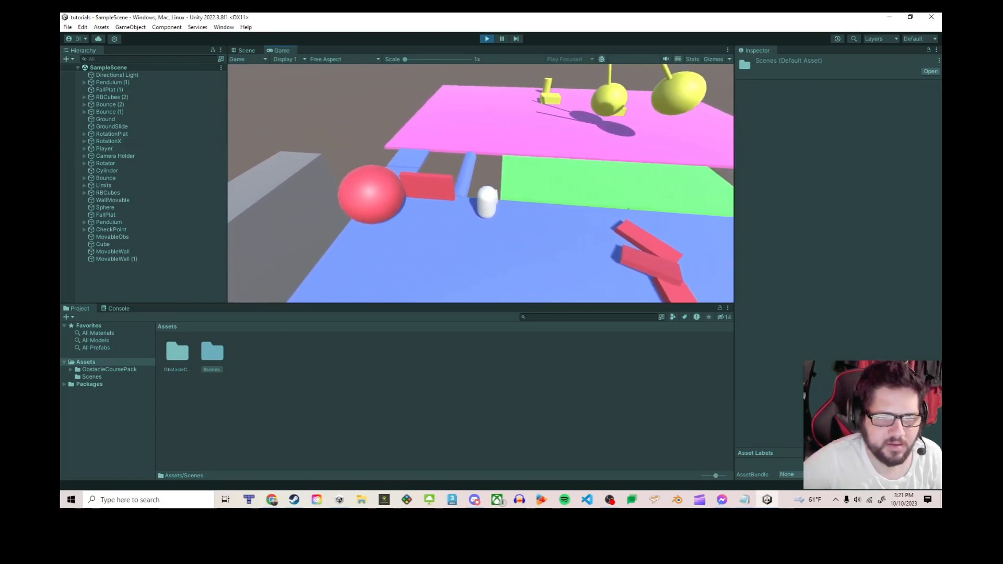
pyautogui.press('w')
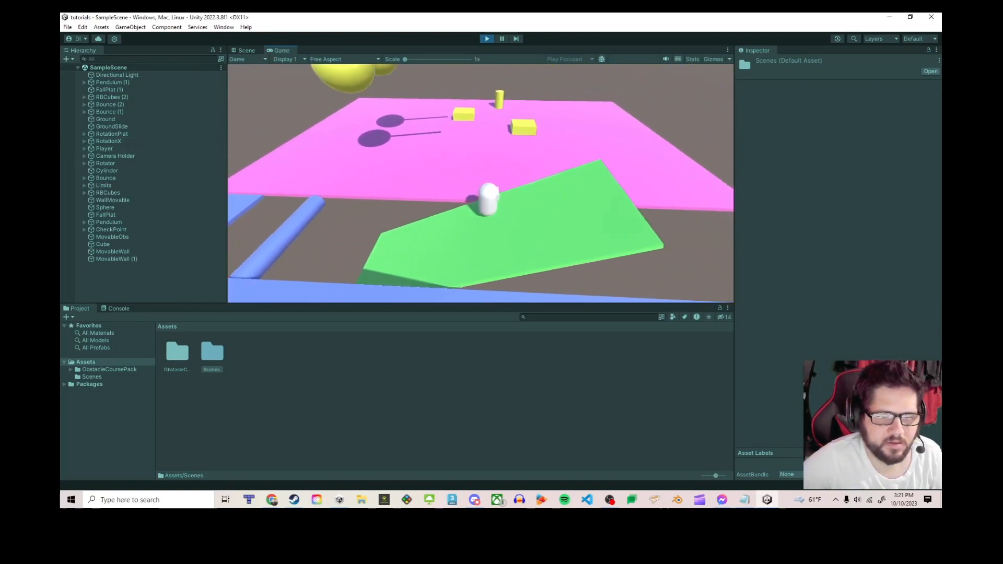
pyautogui.press('w')
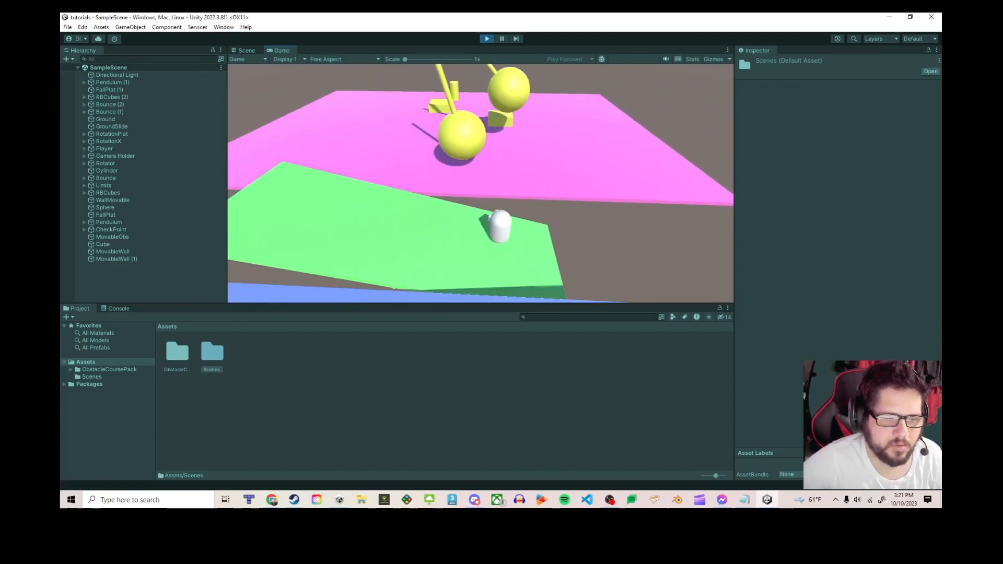
pyautogui.press('w')
pyautogui.press('w')
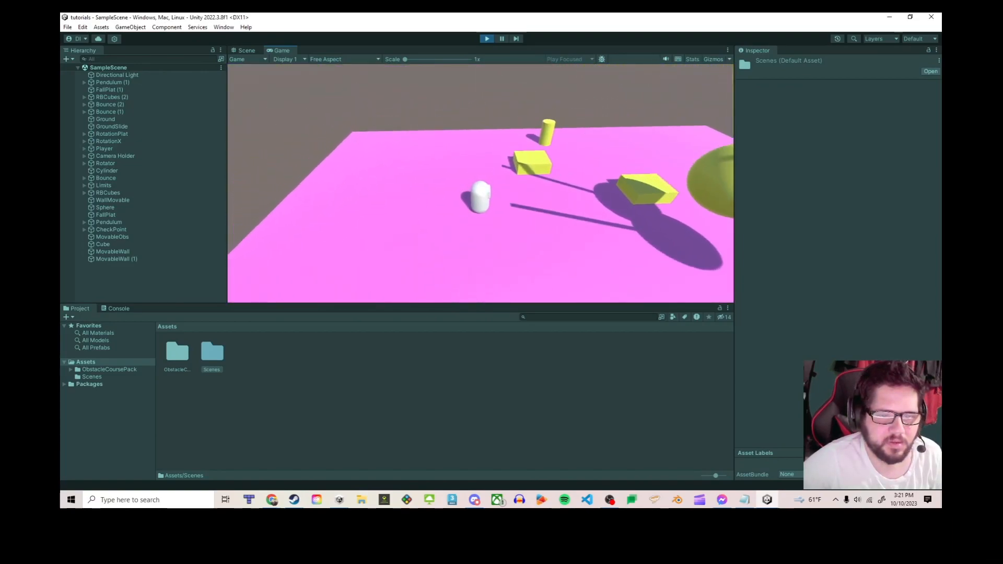
# - Test the player's movement around the pendulums and yellow blocks on the pink ground, and stop Play mode
pyautogui.press('d')
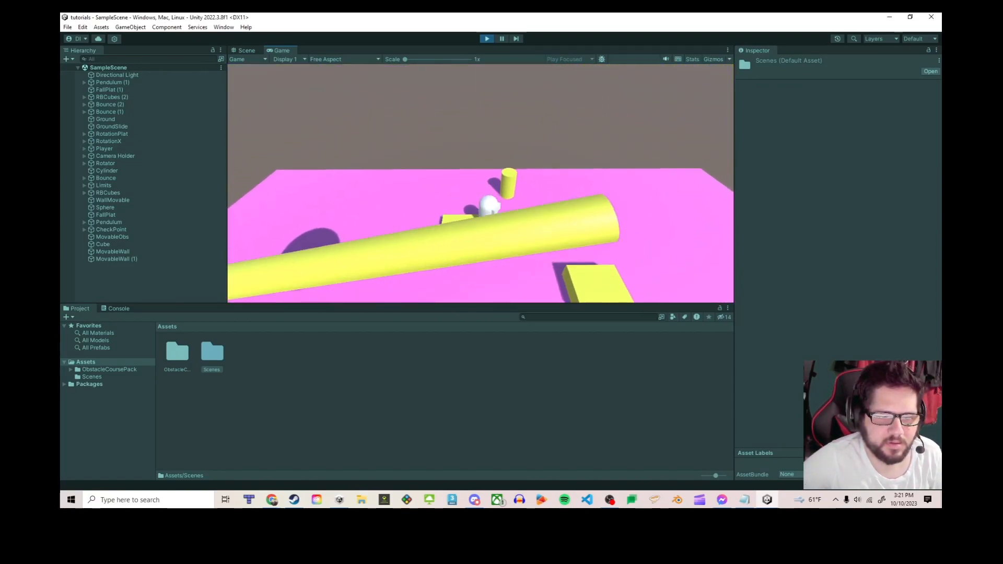
pyautogui.press('s')
pyautogui.press('a')
pyautogui.press('d')
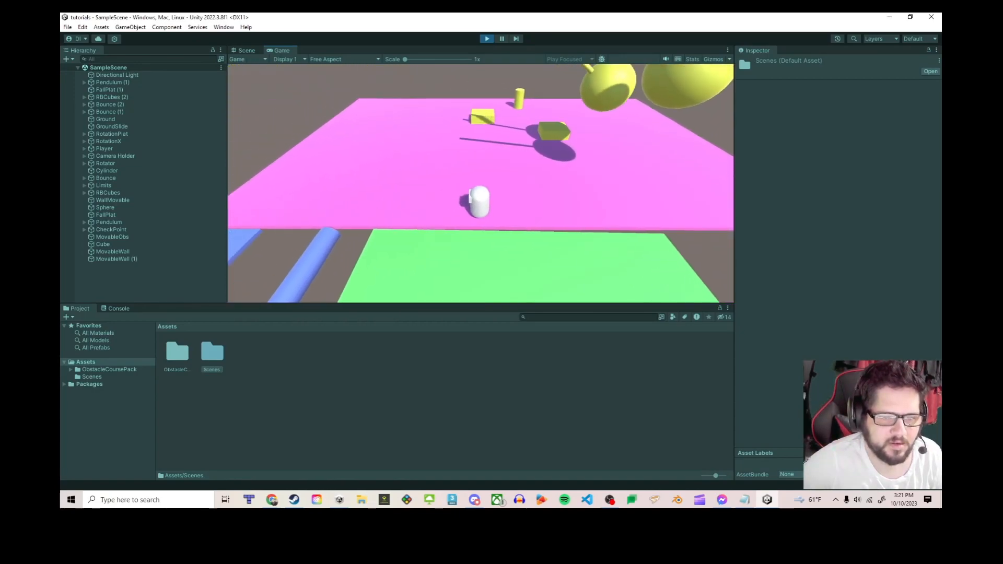
pyautogui.press('w')
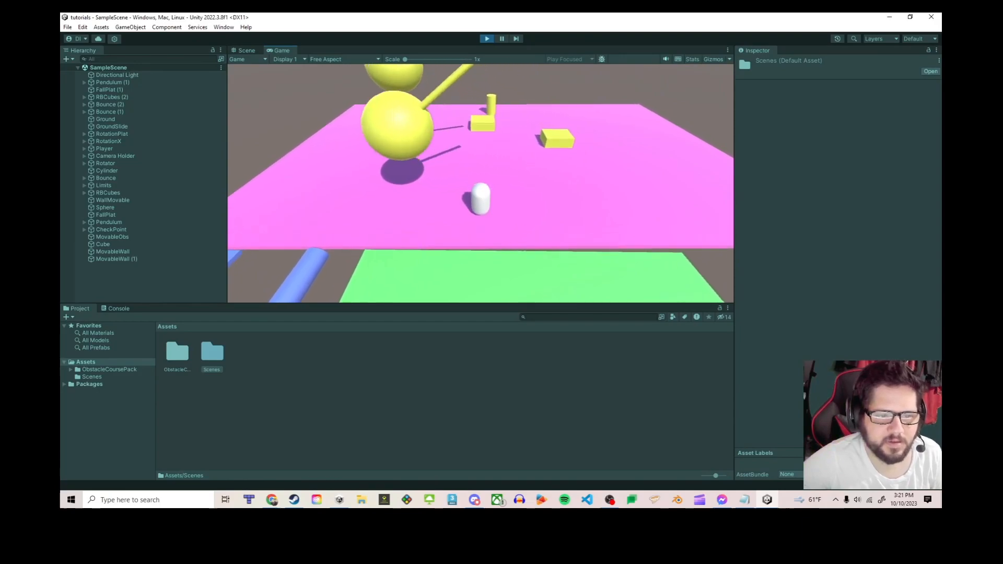
pyautogui.press('w')
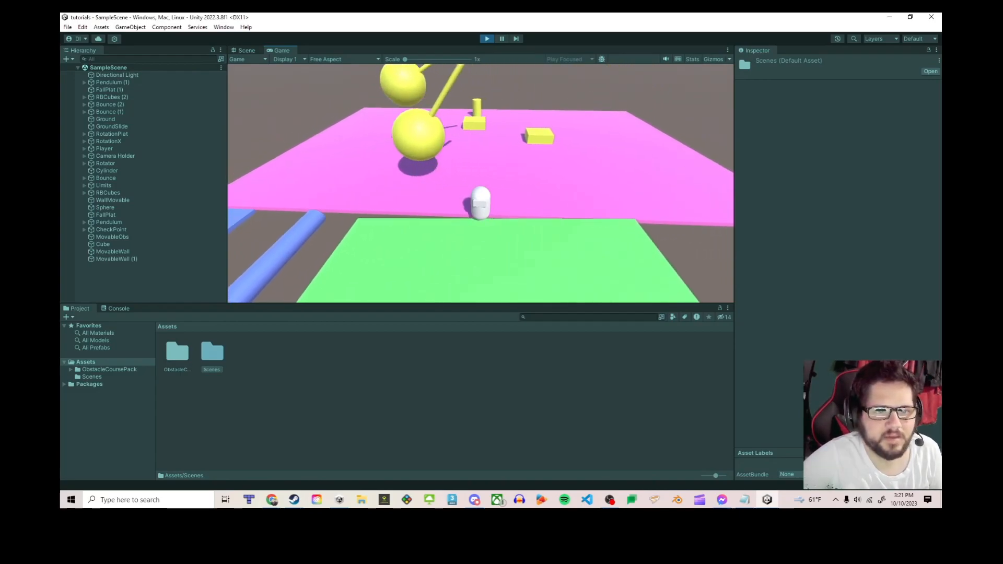
pyautogui.hotkey('ctrl', 'p')
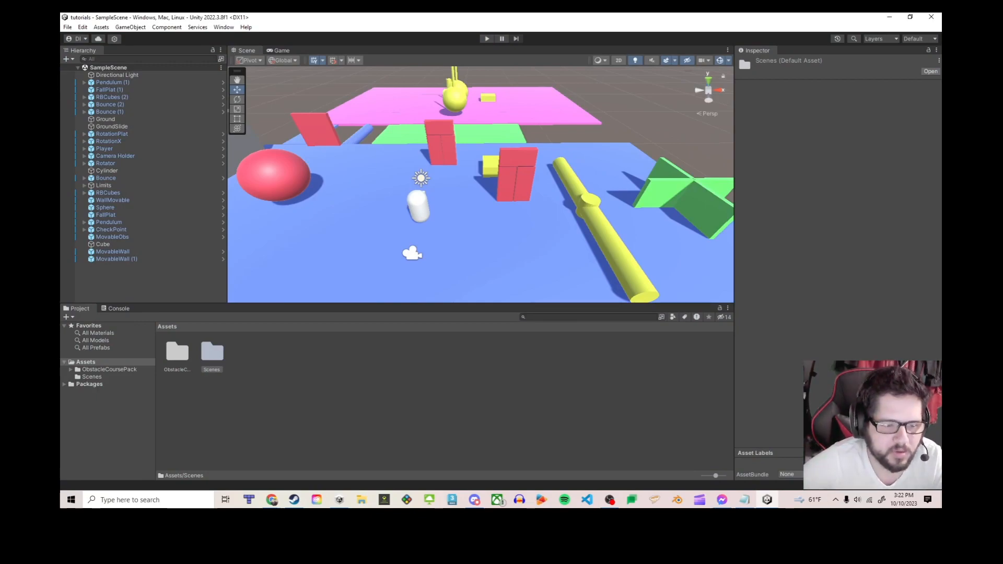
# - Move the Player capsule along the Z axis to about -7.42, towards the near edge of the blue ground
pyautogui.scroll(-5, 481, 184)
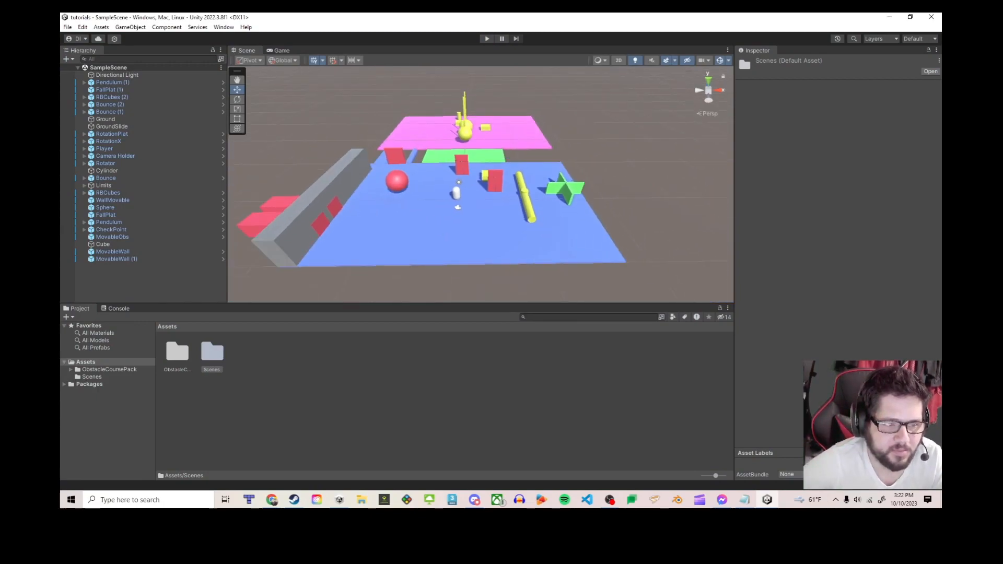
pyautogui.moveTo(456, 194); pyautogui.dragTo(490, 215, button='middle')
pyautogui.click(490, 215)
pyautogui.moveTo(490, 214); pyautogui.dragTo(640, 231, button='right')
pyautogui.moveTo(364, 250); pyautogui.dragTo(637, 218, button='middle')
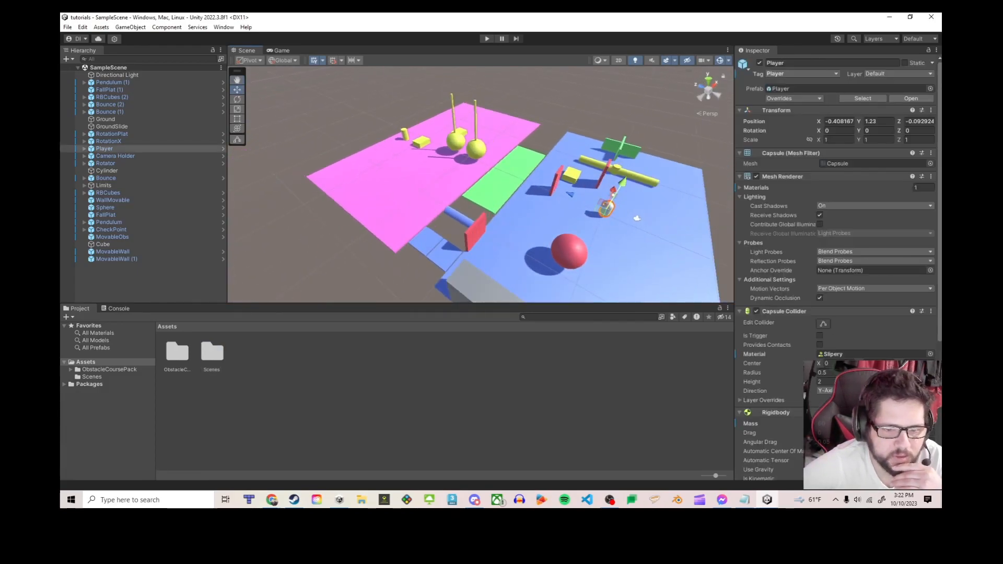
pyautogui.moveTo(569, 195); pyautogui.dragTo(647, 212)
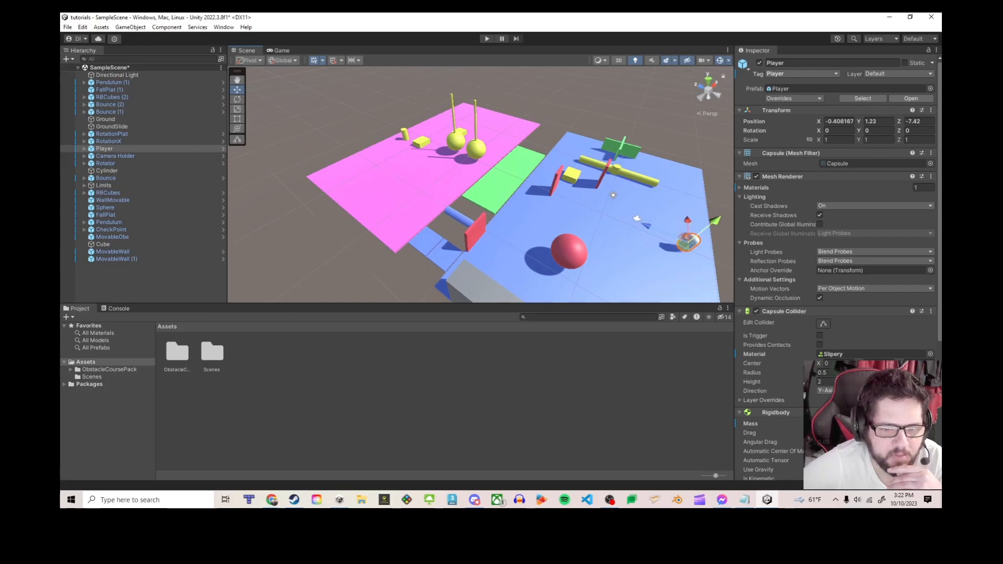
# - Examine the layout of the obstacle course in the Scene view from behind the player capsule
pyautogui.moveTo(646, 212); pyautogui.dragTo(500, 142, button='middle')
pyautogui.moveTo(500, 142); pyautogui.dragTo(402, 147, button='right')
pyautogui.moveTo(402, 148); pyautogui.dragTo(281, 231, button='middle')
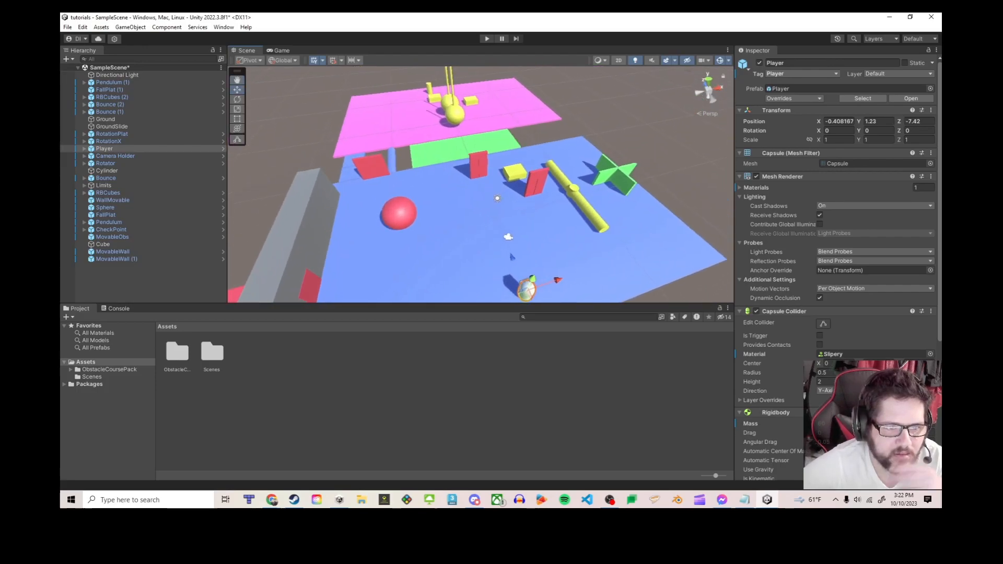
pyautogui.moveTo(481, 184); pyautogui.dragTo(410, 204, button='right')
pyautogui.moveTo(410, 204); pyautogui.dragTo(345, 168, button='middle')
pyautogui.moveTo(345, 168)
pyautogui.mouseDown(button='right')
pyautogui.moveTo(387, 151)
pyautogui.moveTo(360, 155)
pyautogui.mouseUp(button='right')
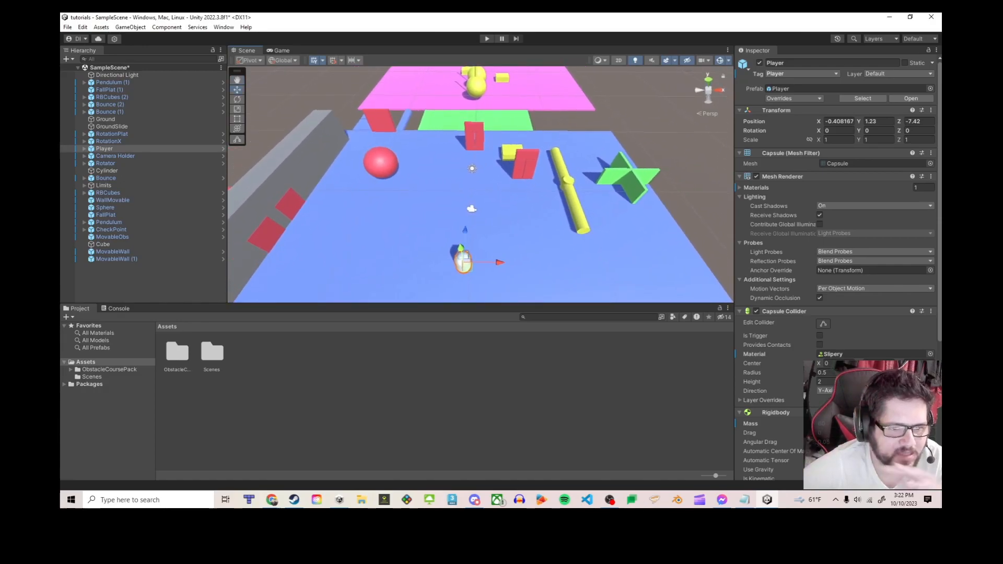
pyautogui.moveTo(471, 240)
pyautogui.mouseDown(button='middle')
pyautogui.moveTo(534, 92)
pyautogui.moveTo(464, 222)
pyautogui.mouseUp(button='middle')
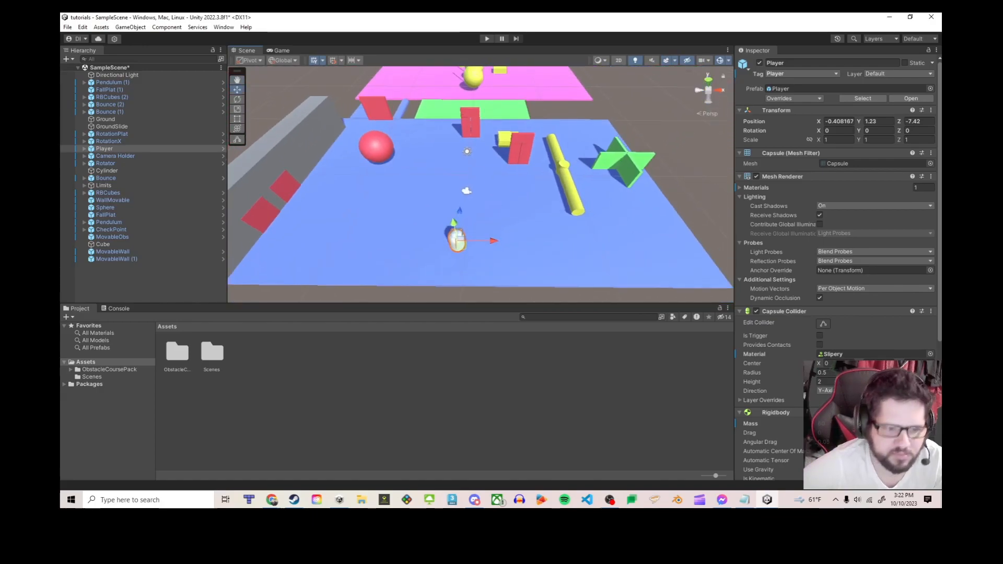
pyautogui.scroll(2, 481, 184)
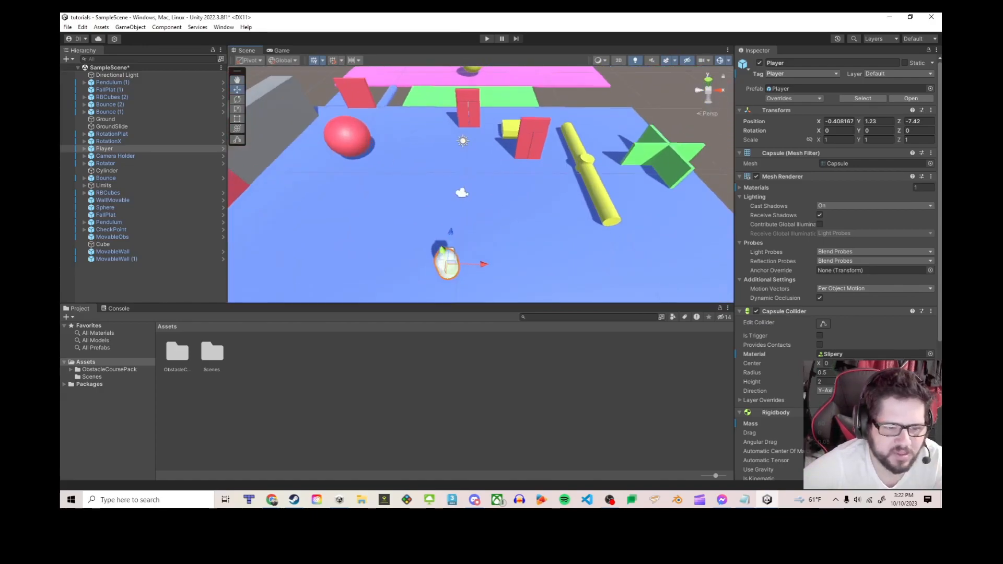
pyautogui.scroll(-2, 480, 184)
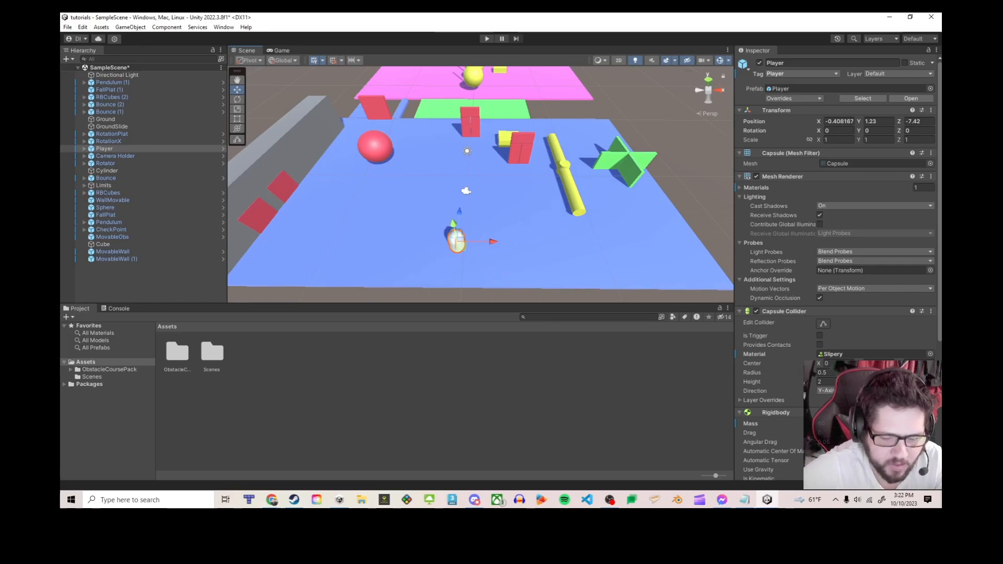
# - Switch to Chrome, open the bookmarked Sketchup Textures site in the blank tab and look through its home page
pyautogui.click(272, 499)
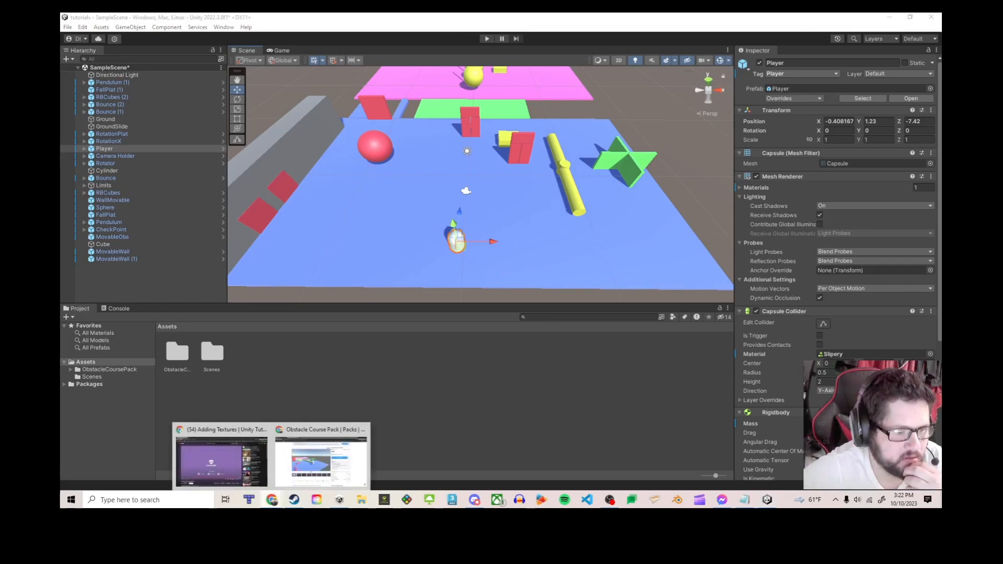
pyautogui.click(321, 459)
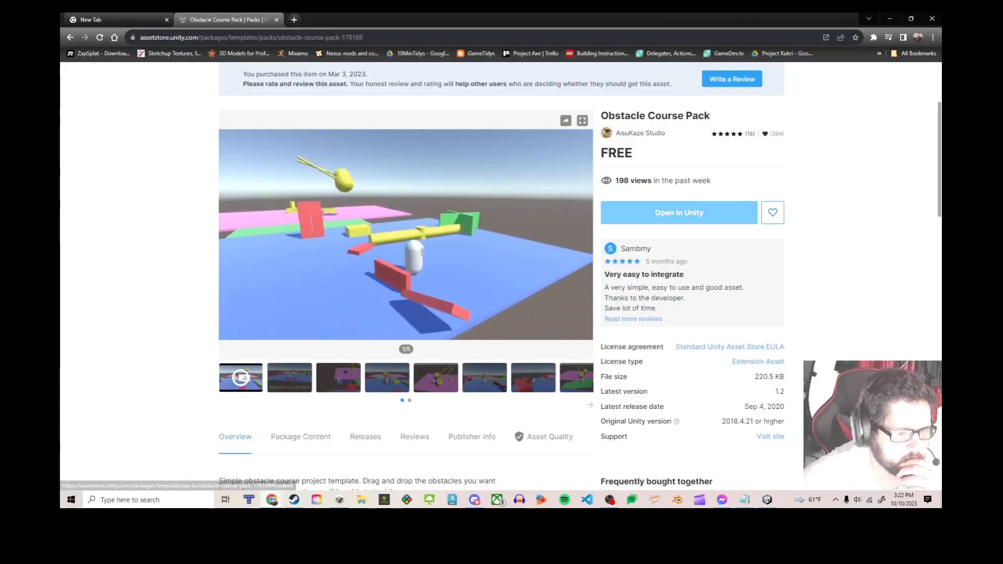
pyautogui.hotkey('ctrl', 'Tab')
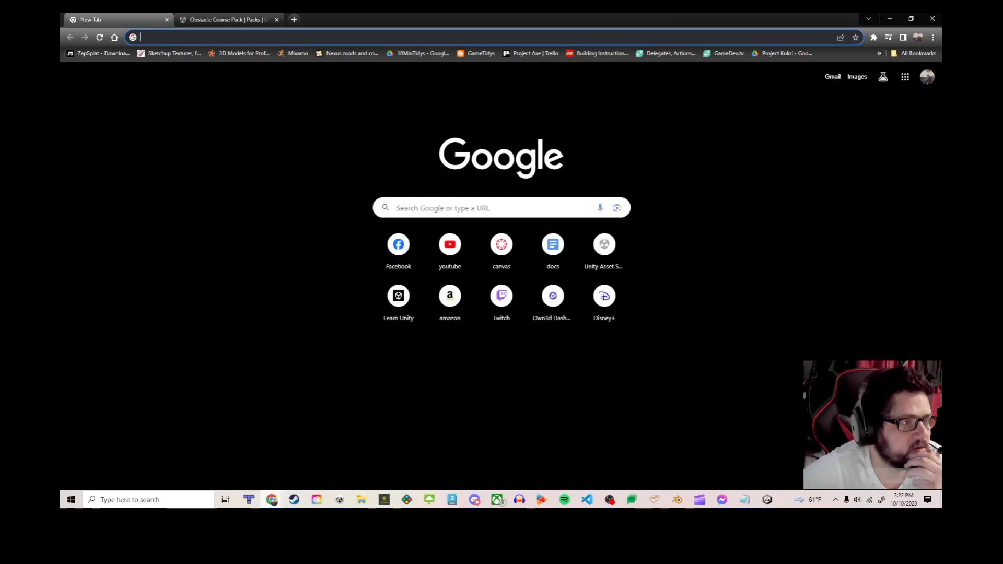
pyautogui.click(168, 53)
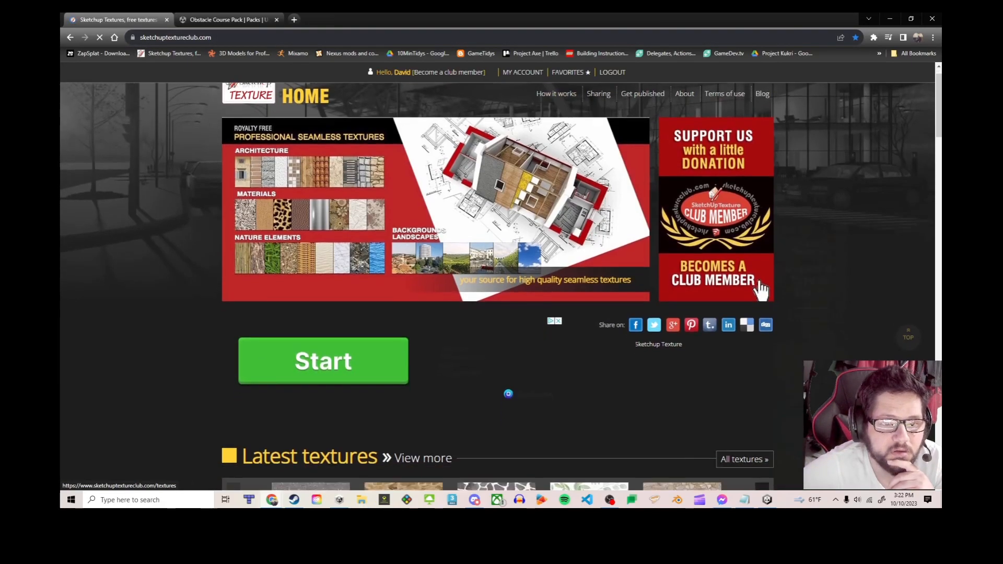
pyautogui.scroll(-6, 761, 317)
pyautogui.scroll(-10, 496, 228)
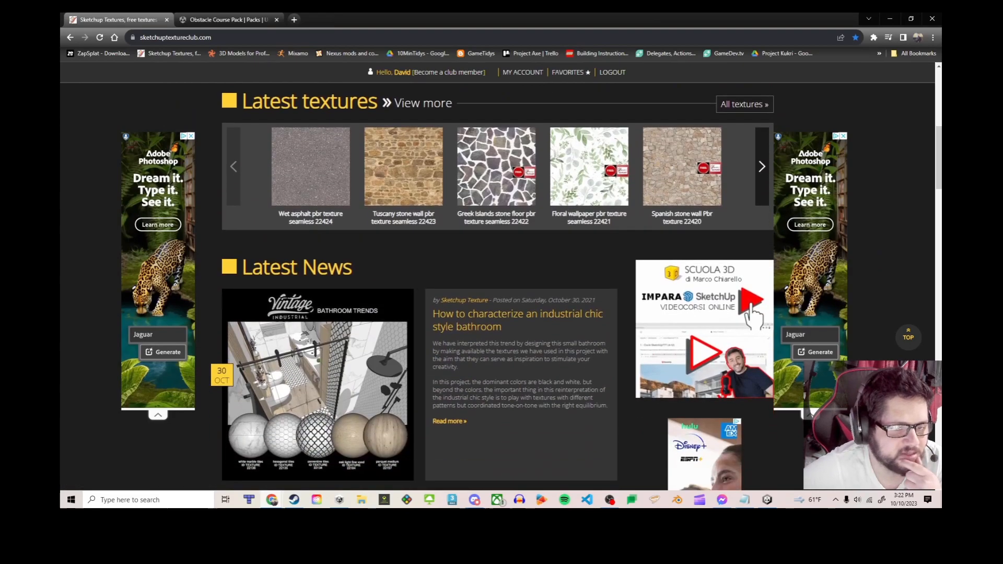
pyautogui.scroll(-16, 464, 246)
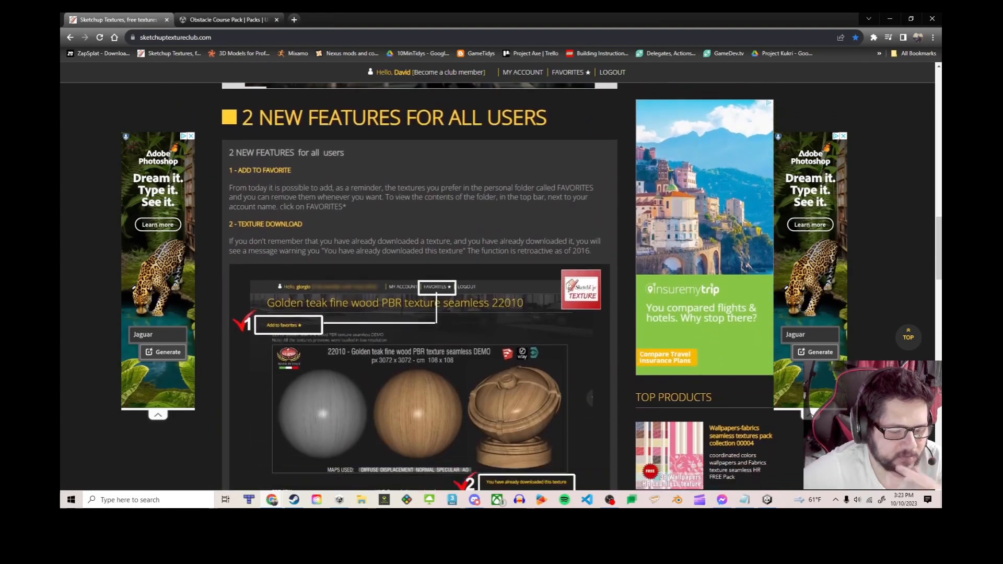
pyautogui.scroll(20, 464, 246)
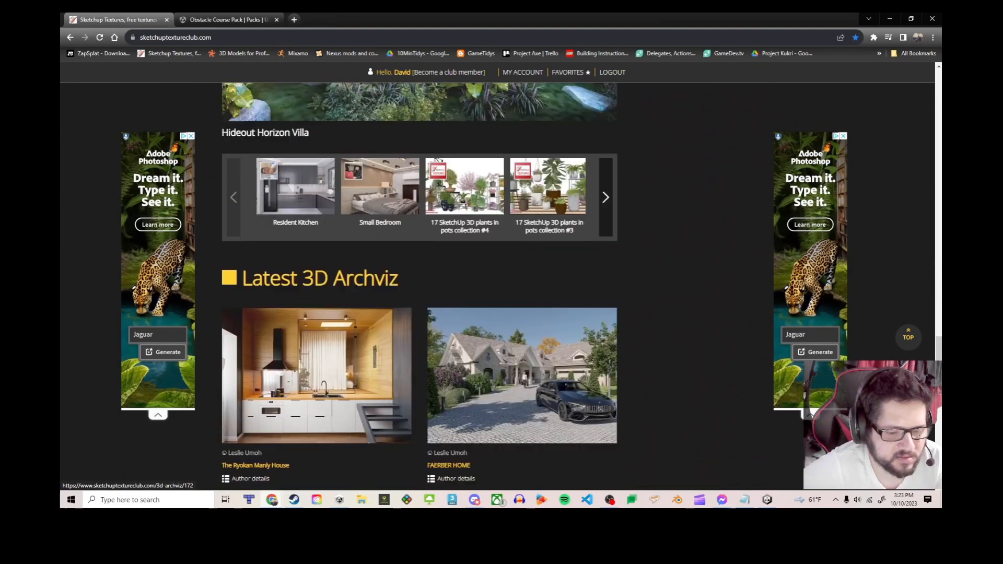
pyautogui.scroll(6, 761, 317)
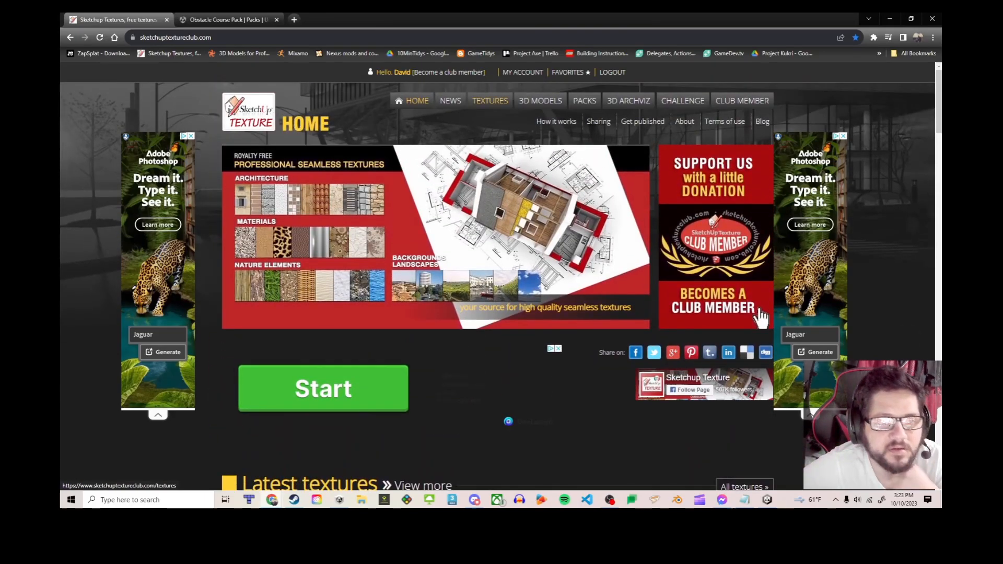
# - Open the site's texture library and go to the Stone walls category under Architecture, Stones Walls
pyautogui.click(760, 315)
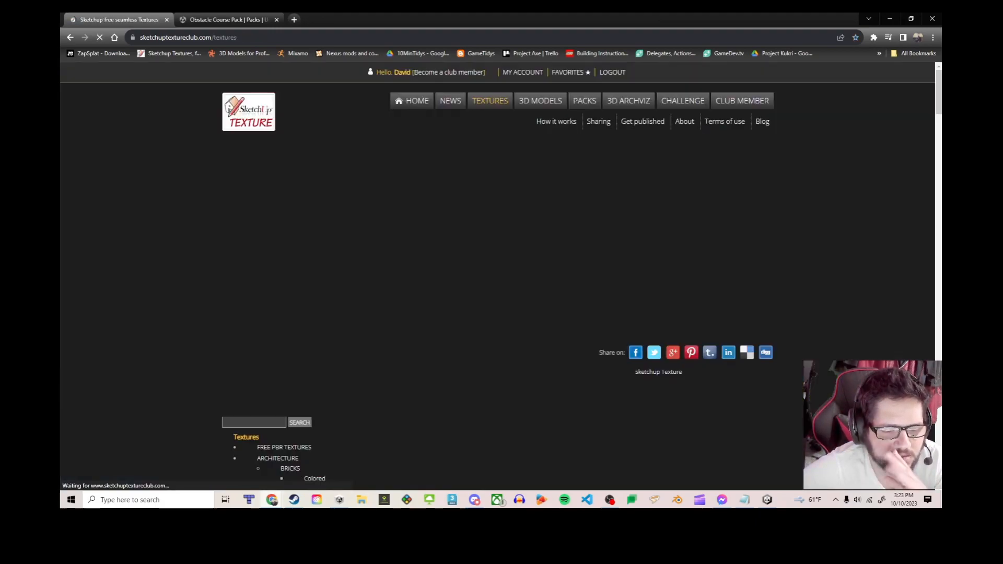
pyautogui.scroll(-4, 497, 286)
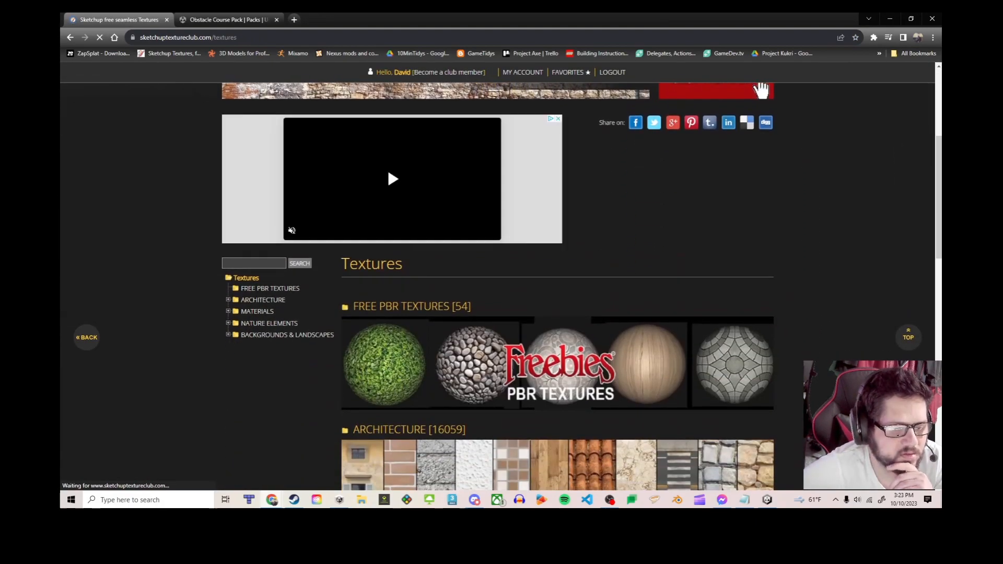
pyautogui.scroll(-2, 761, 91)
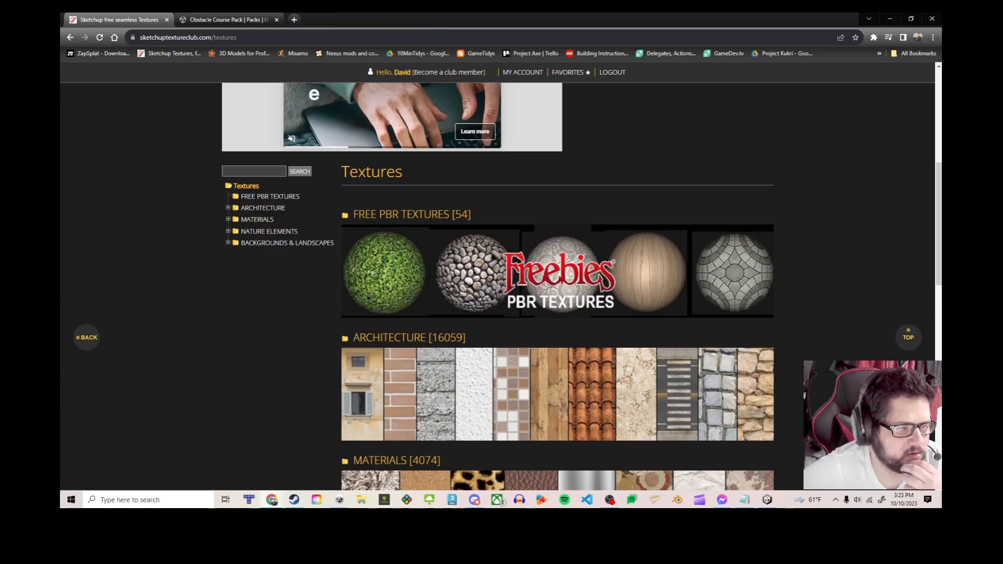
pyautogui.click(228, 208)
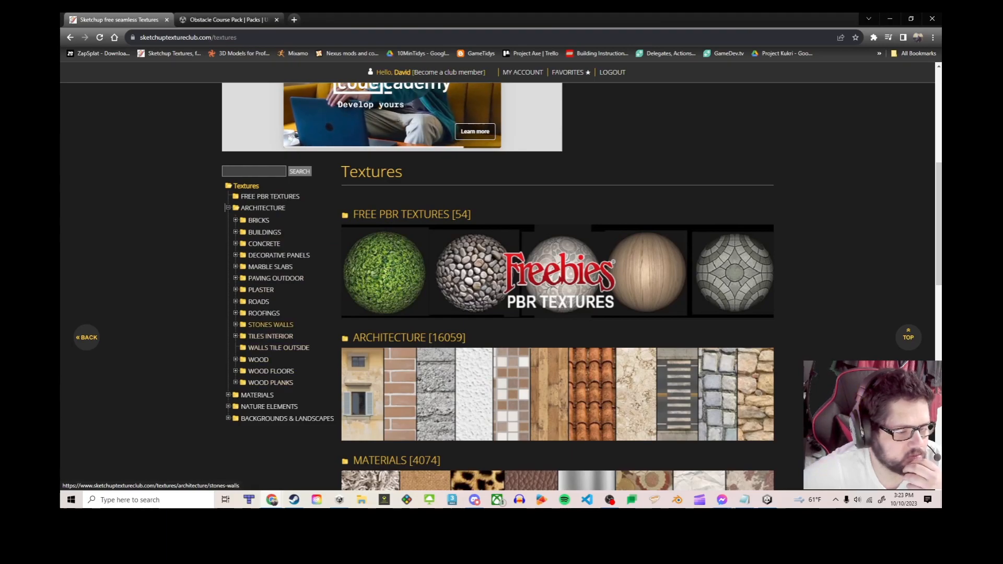
pyautogui.click(271, 324)
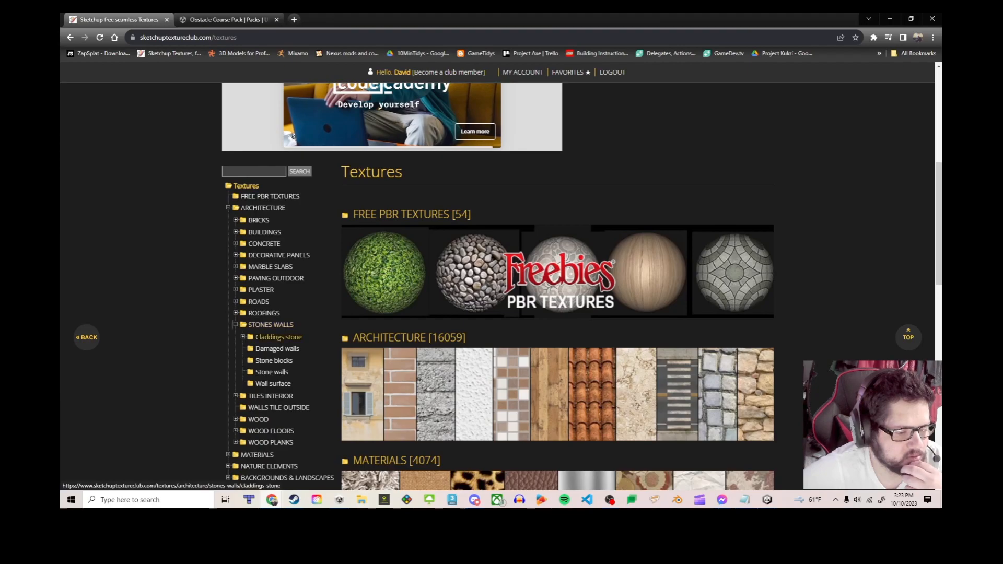
pyautogui.click(271, 324)
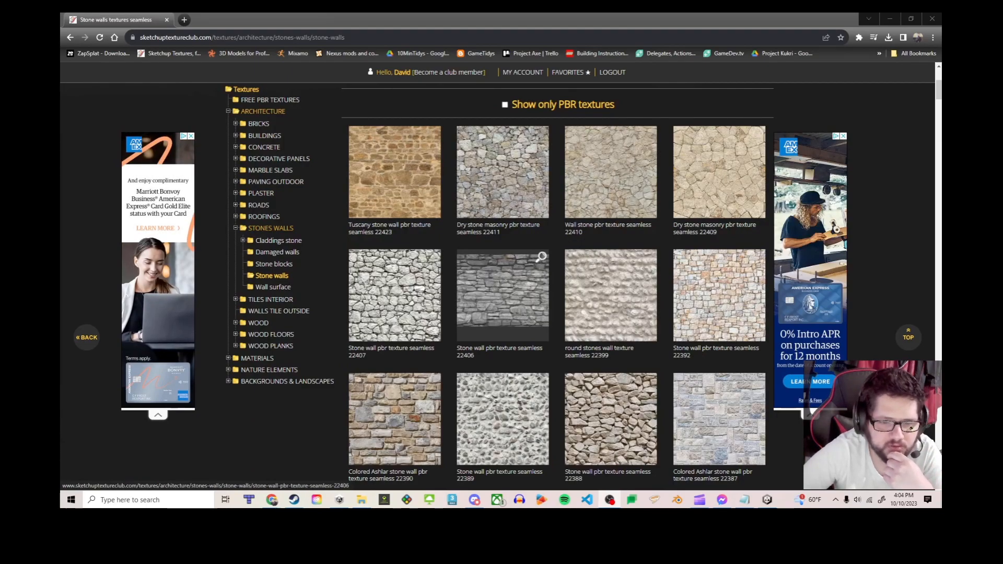
# - Open the "Stone wall pbr texture seamless 22389" page and download the free-user version without maps
pyautogui.scroll(-1, 502, 397)
pyautogui.scroll(-3, 502, 418)
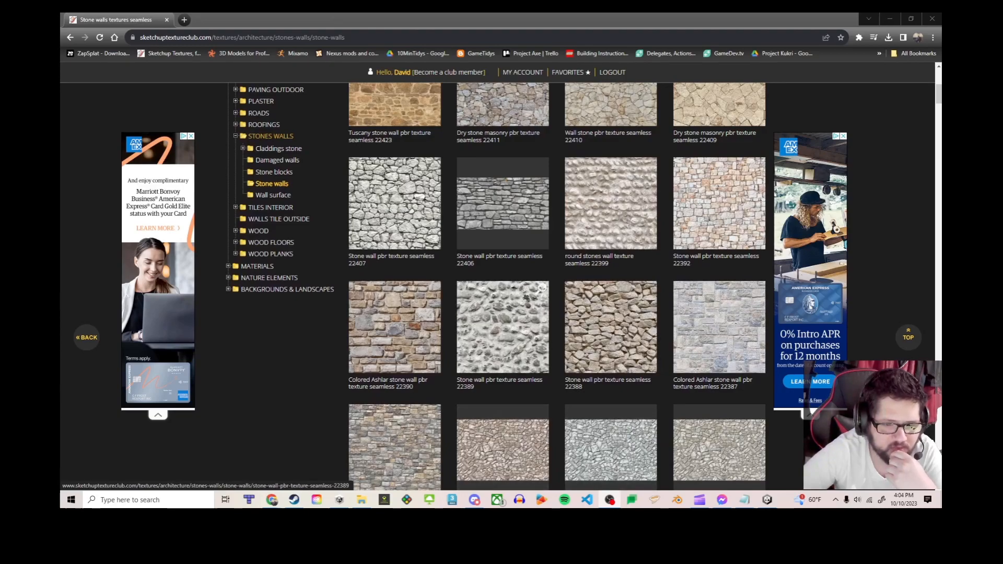
pyautogui.click(502, 327)
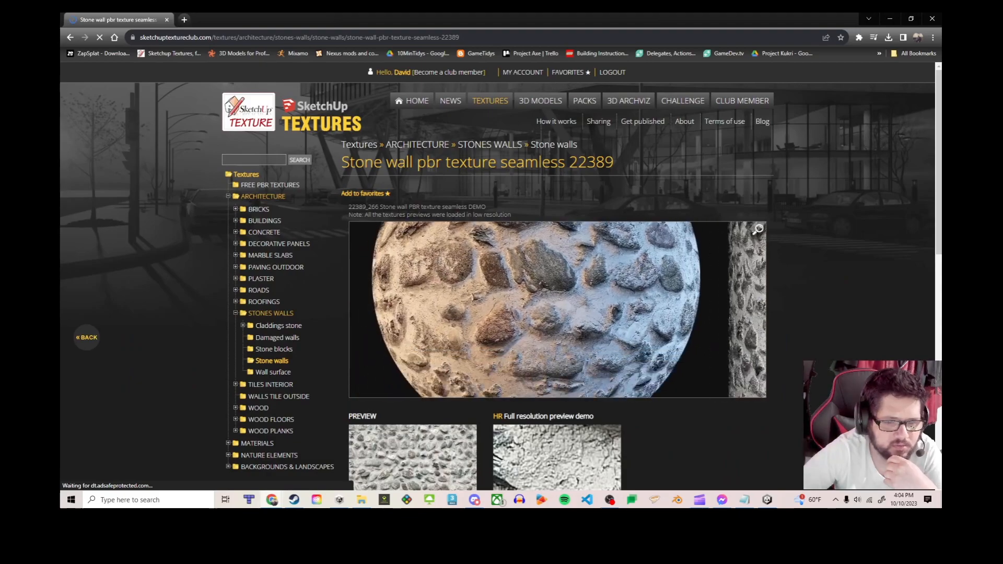
pyautogui.scroll(-2, 502, 282)
pyautogui.scroll(-2, 501, 286)
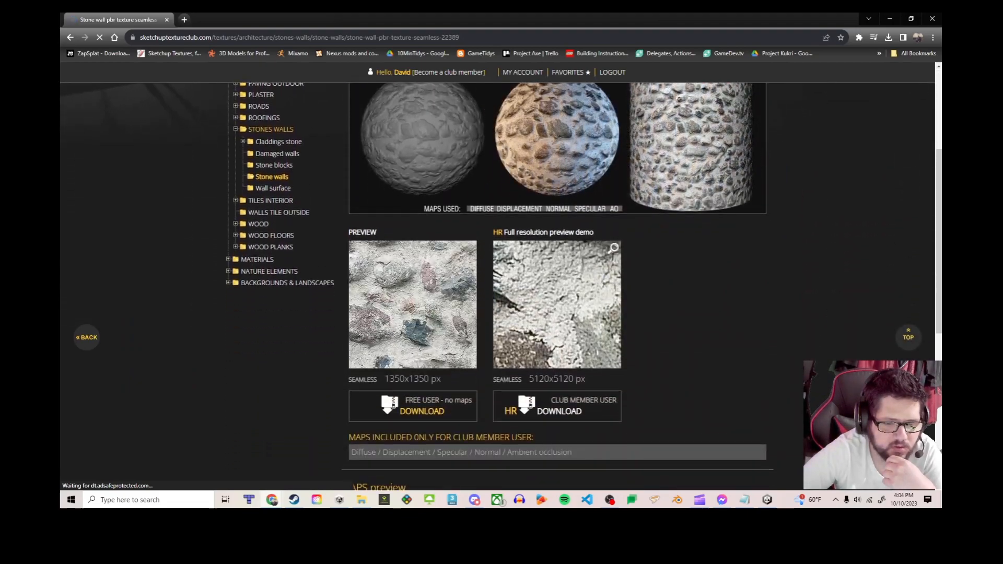
pyautogui.scroll(-1, 501, 286)
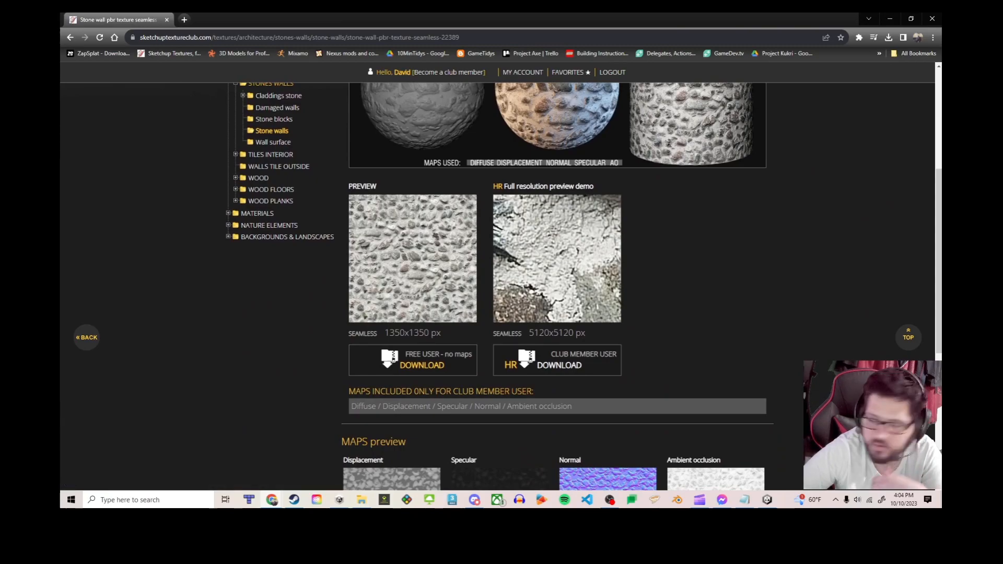
pyautogui.click(422, 363)
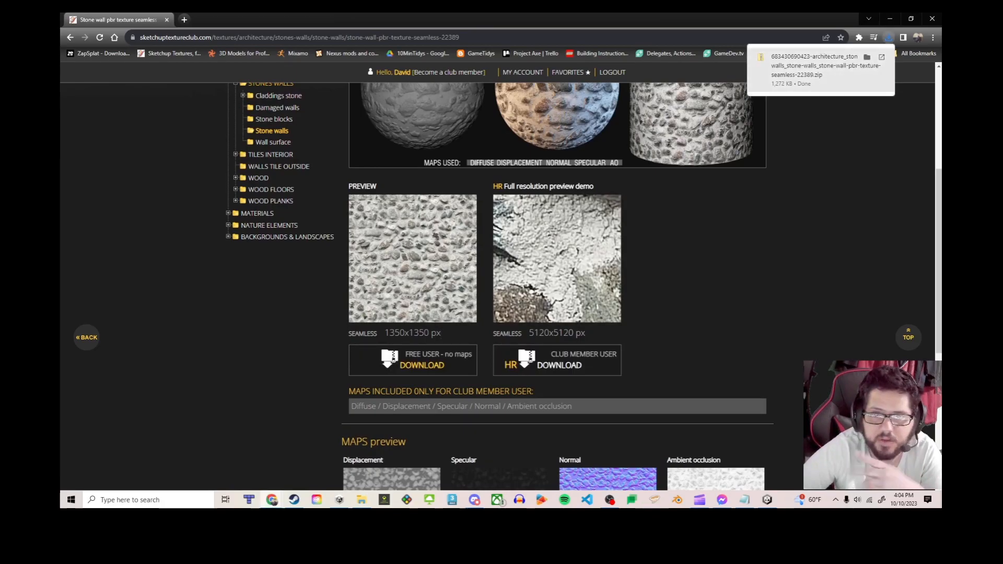
# - Open the downloaded stone wall zip and extract its contents to E:\Pics\Tutorials
pyautogui.click(814, 65)
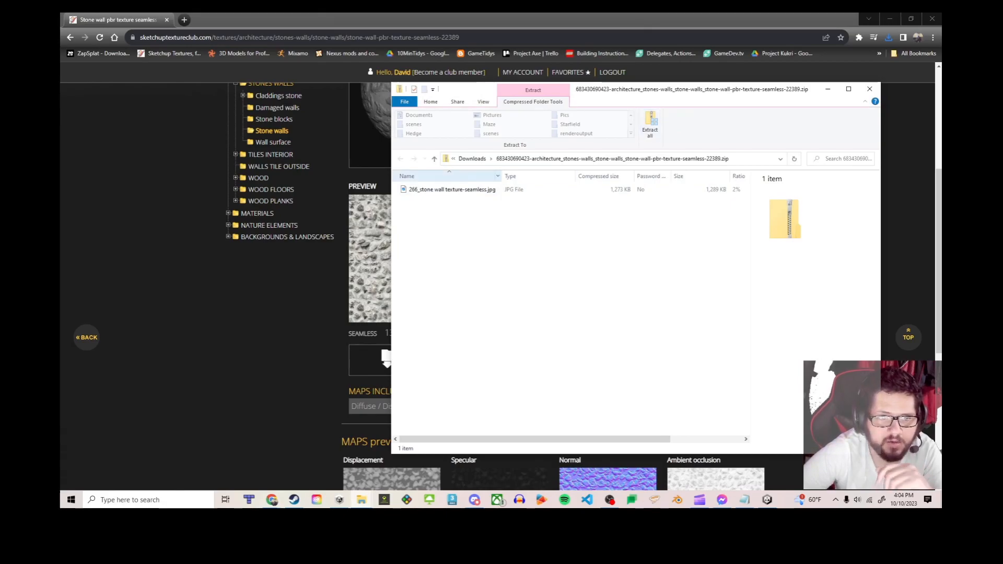
pyautogui.click(650, 125)
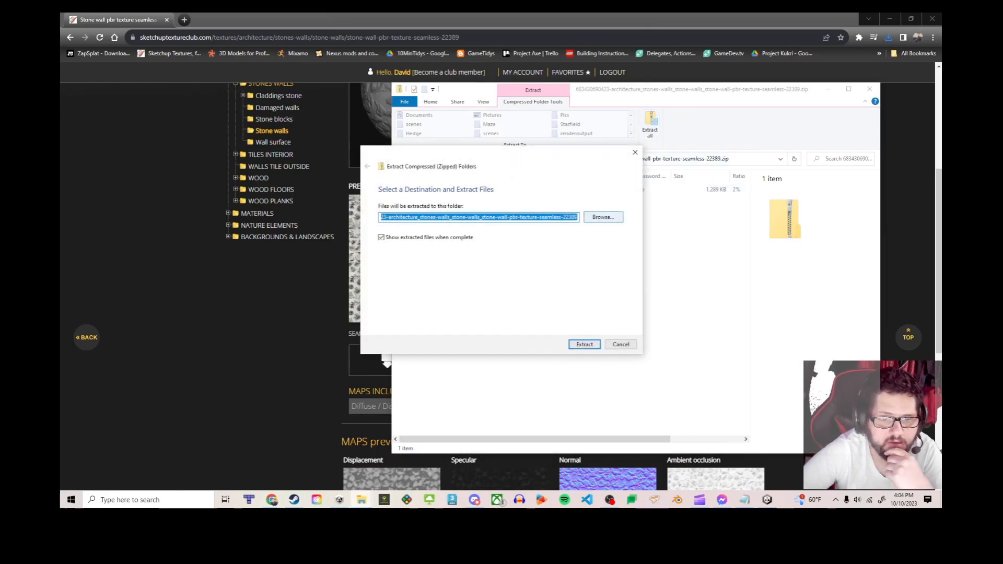
pyautogui.click(603, 217)
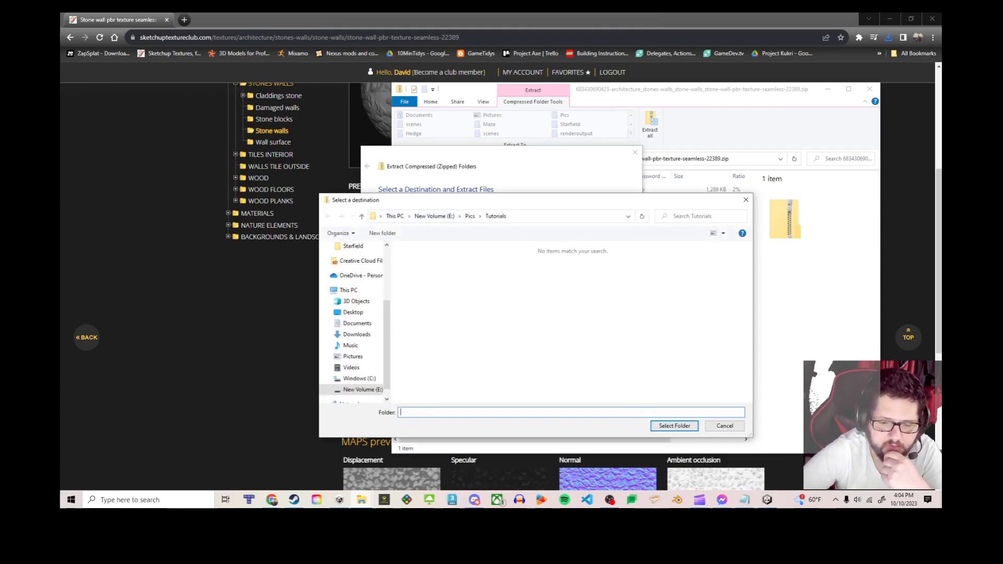
pyautogui.press('Return')
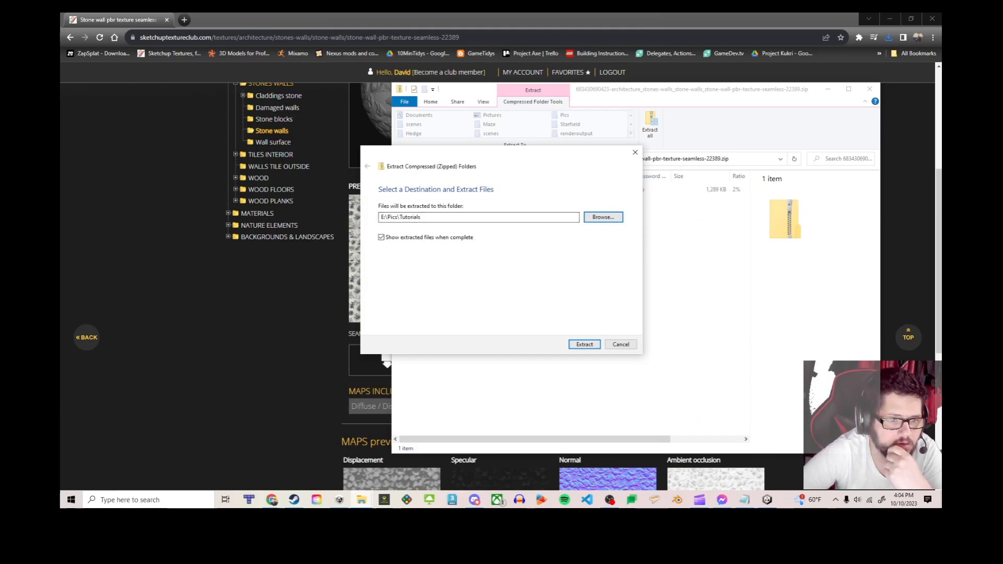
pyautogui.click(584, 344)
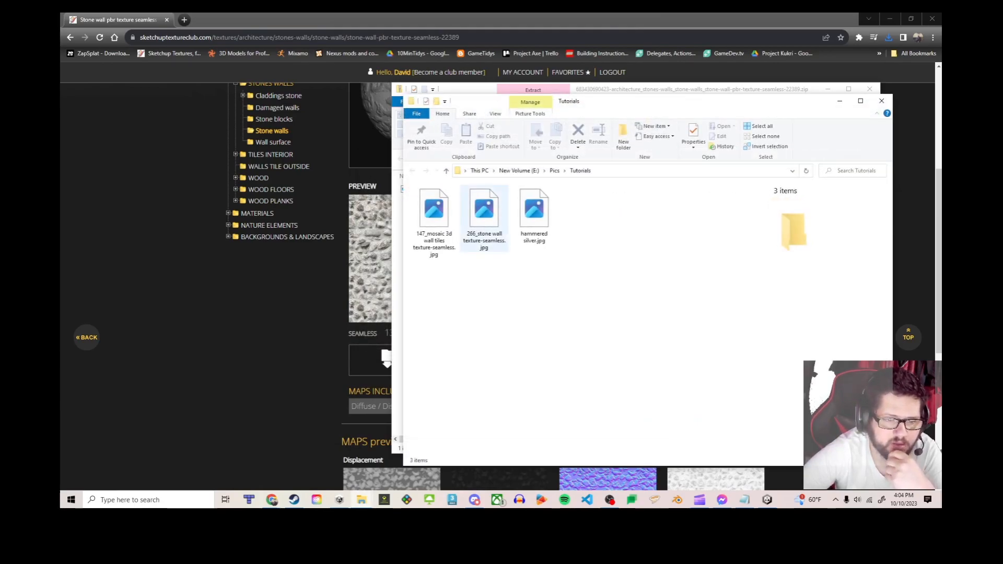
# - Rename the extracted stone wall texture image to Stone wall.jpg and close the zip archive's window
pyautogui.moveTo(490, 273); pyautogui.dragTo(489, 240)
pyautogui.rightClick(482, 225)
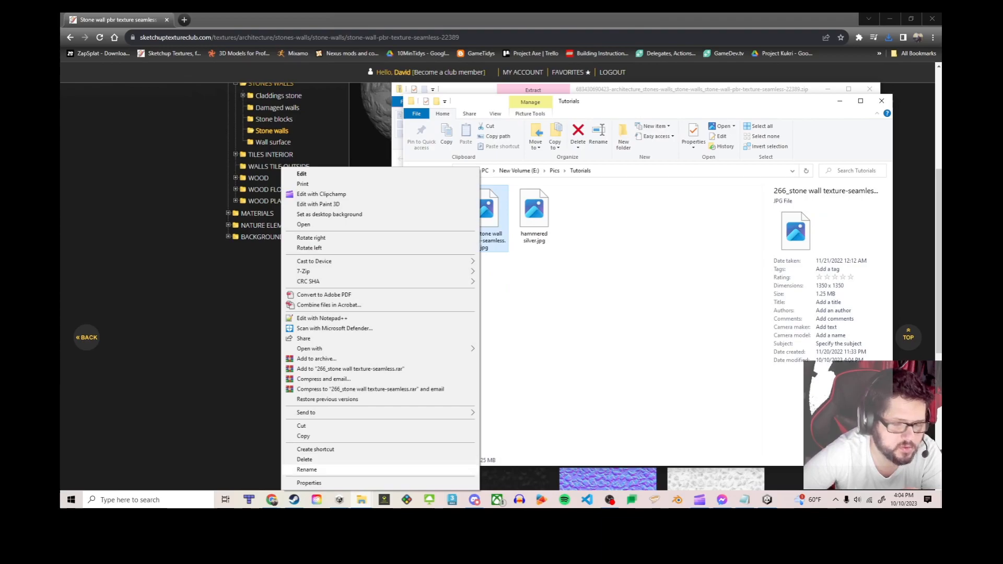
pyautogui.click(307, 469)
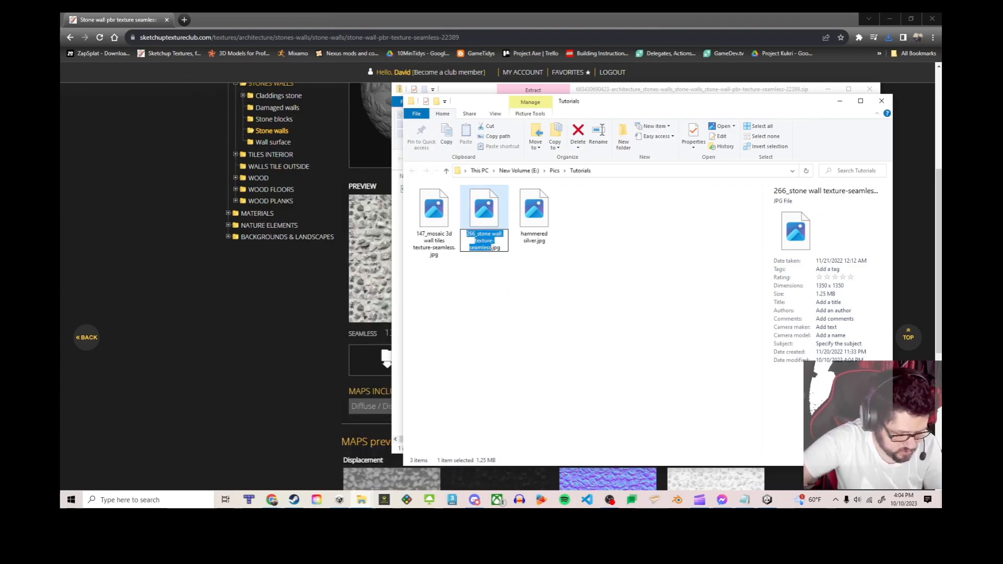
pyautogui.write('Stone wall')
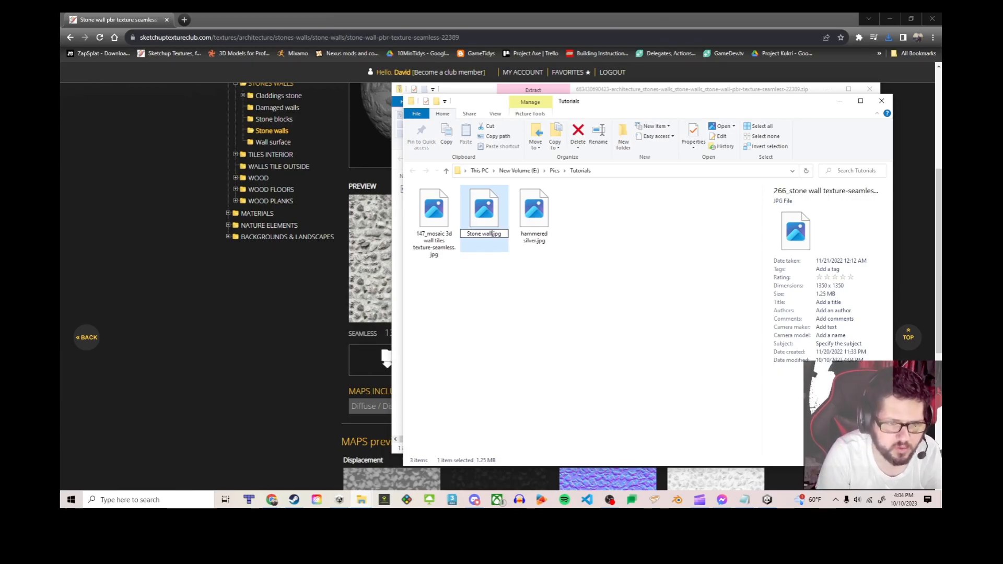
pyautogui.press('Return')
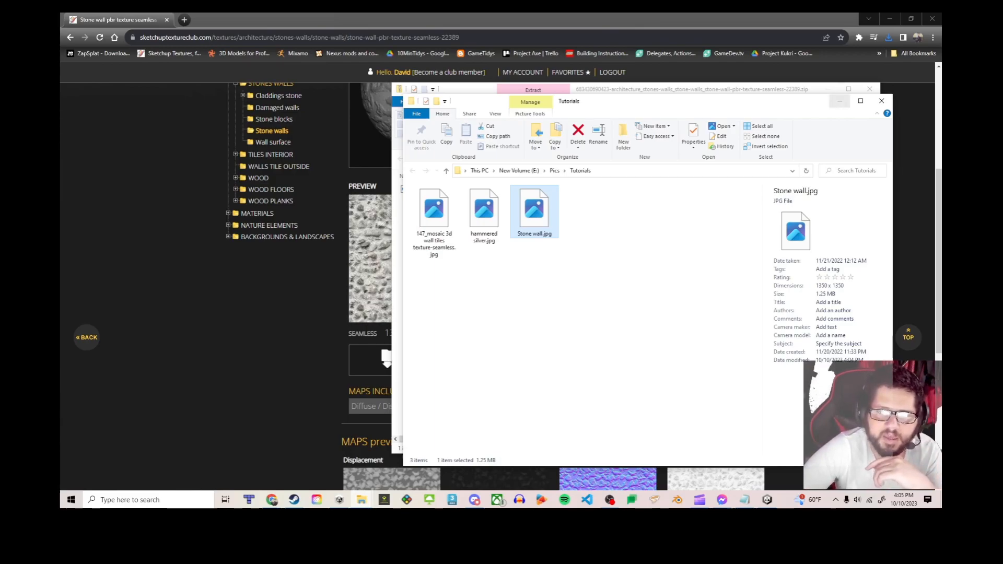
pyautogui.click(731, 89)
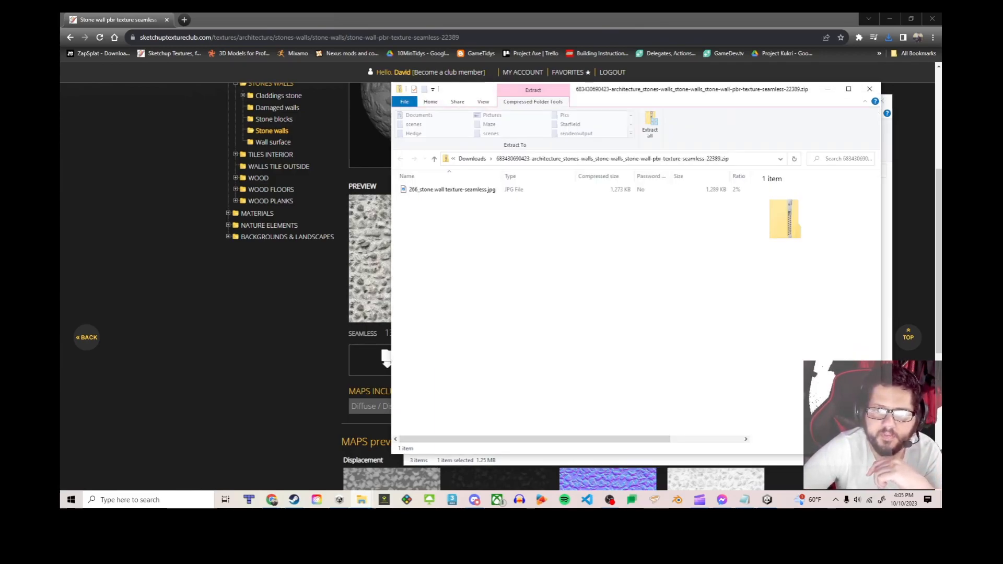
pyautogui.click(869, 88)
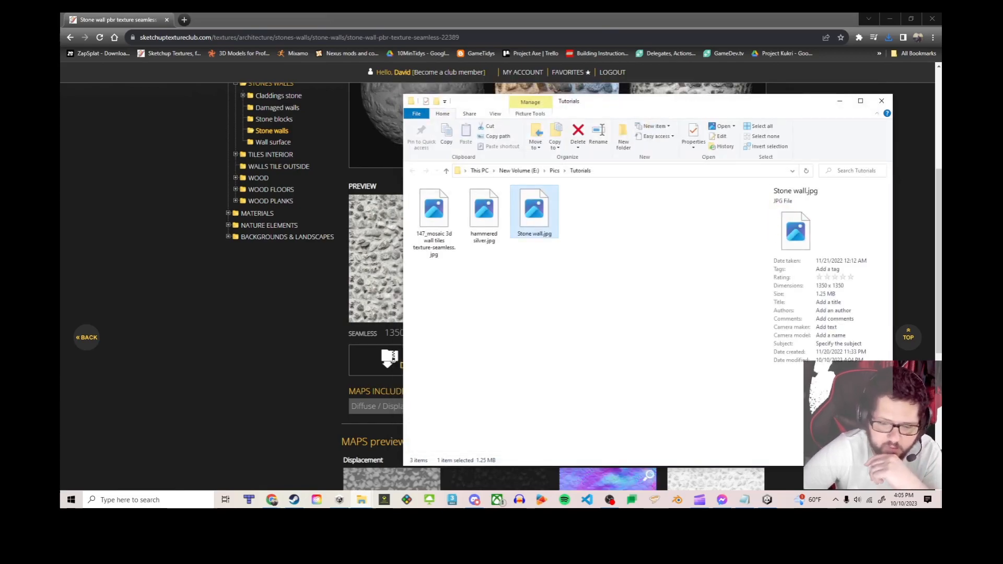
# - Switch to Unity and delete the existing Materials folder directly under Assets
pyautogui.click(767, 499)
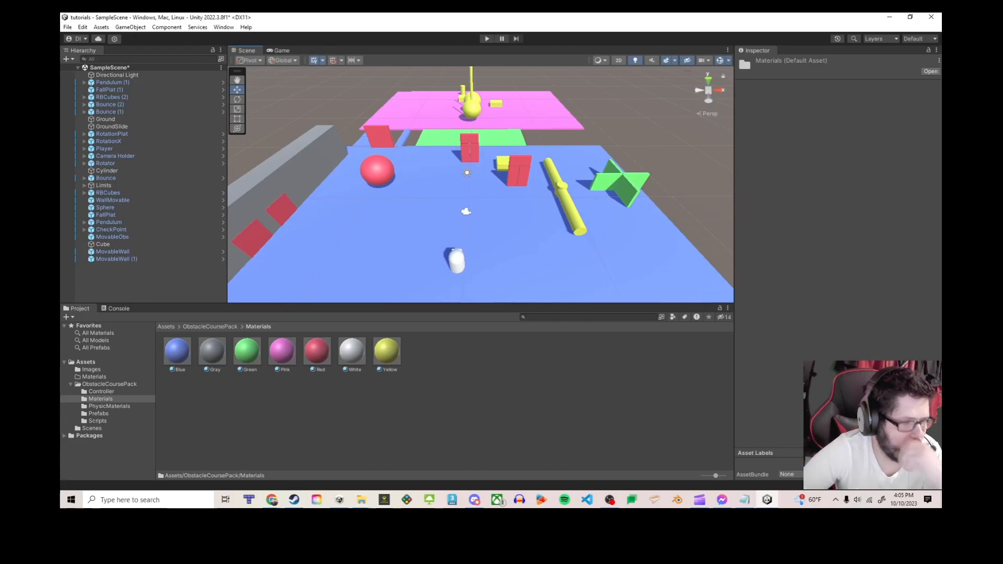
pyautogui.click(85, 361)
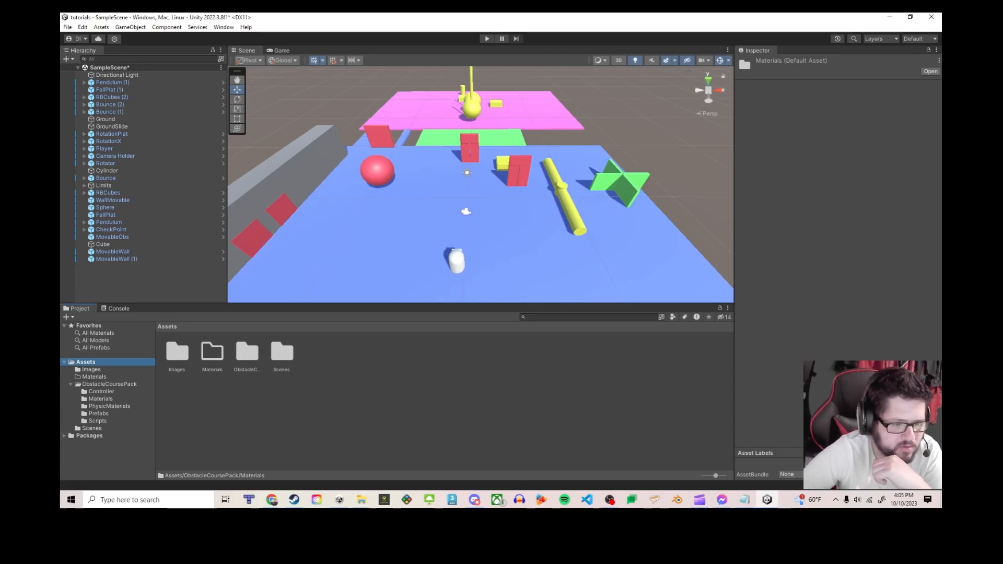
pyautogui.click(212, 355)
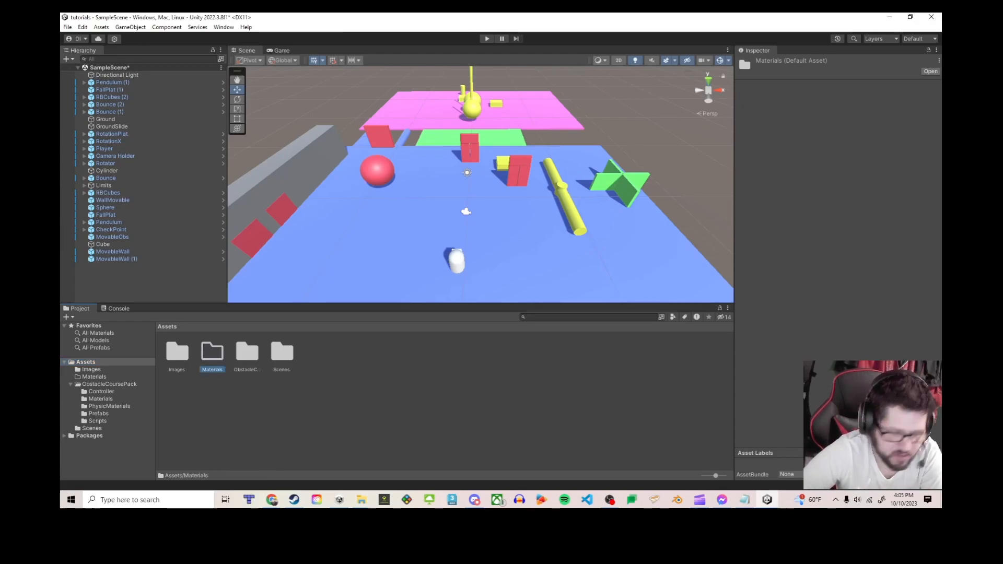
pyautogui.press('Delete')
pyautogui.click(527, 274)
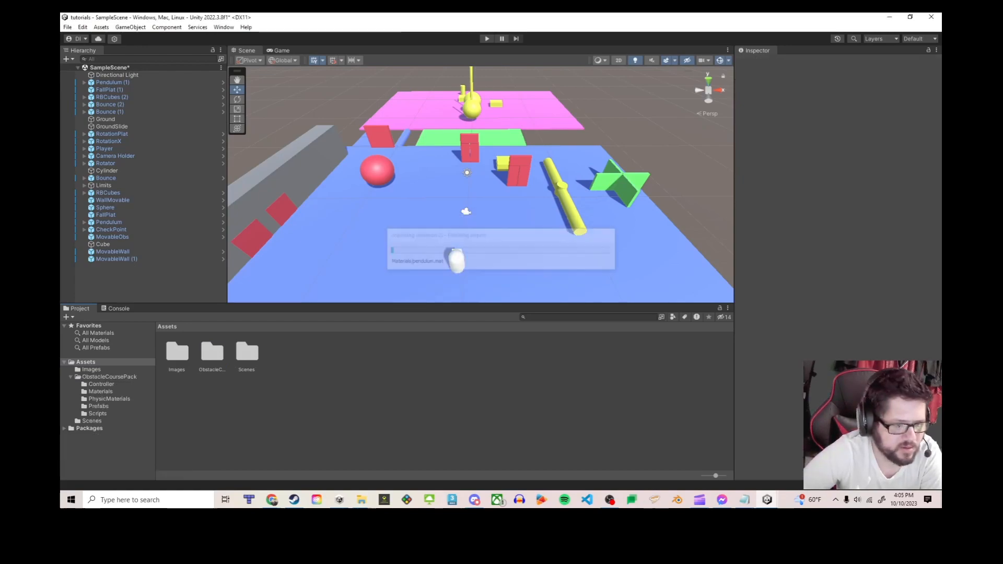
# - Create a new folder named Materials directly under Assets
pyautogui.rightClick(300, 374)
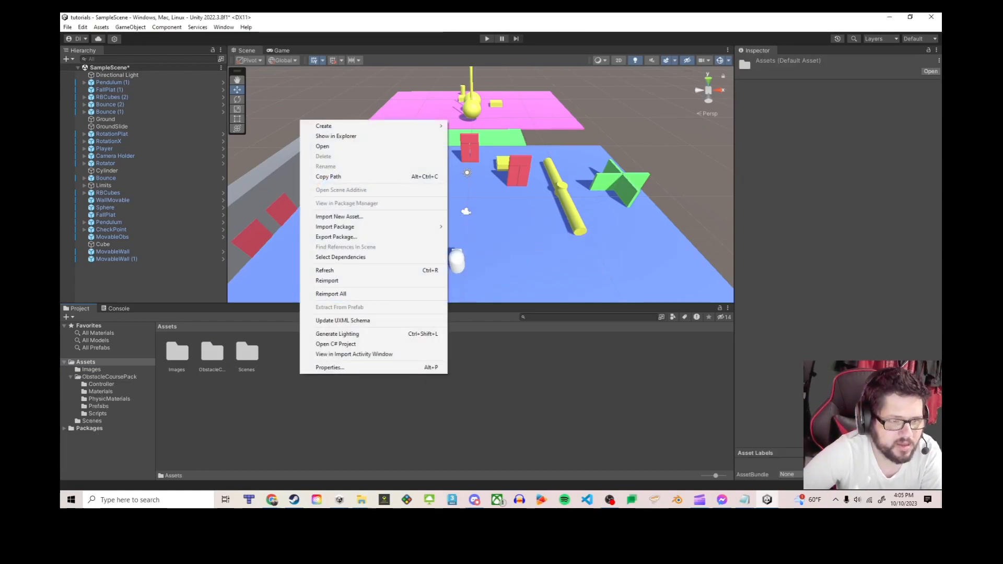
pyautogui.moveTo(335, 126)
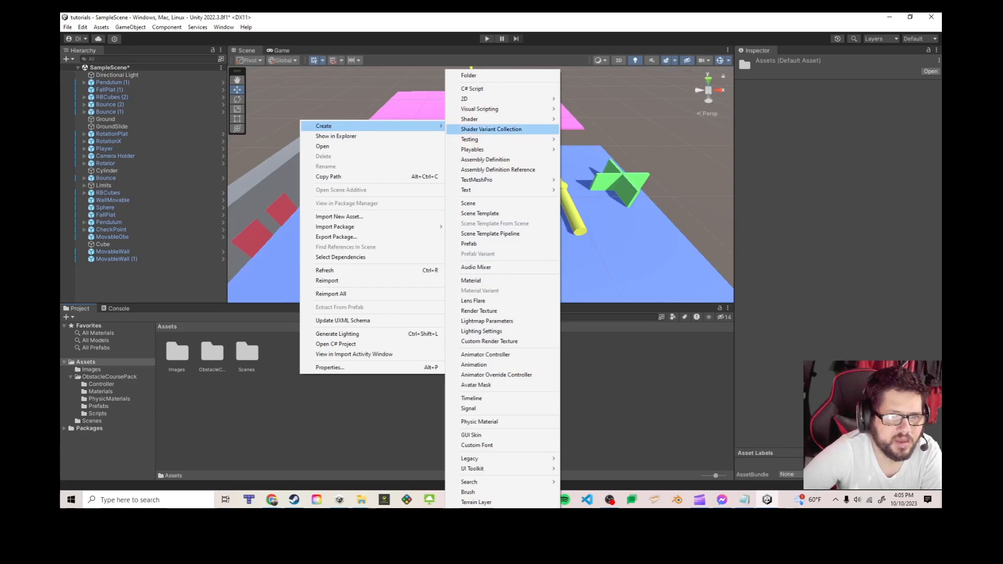
pyautogui.click(469, 75)
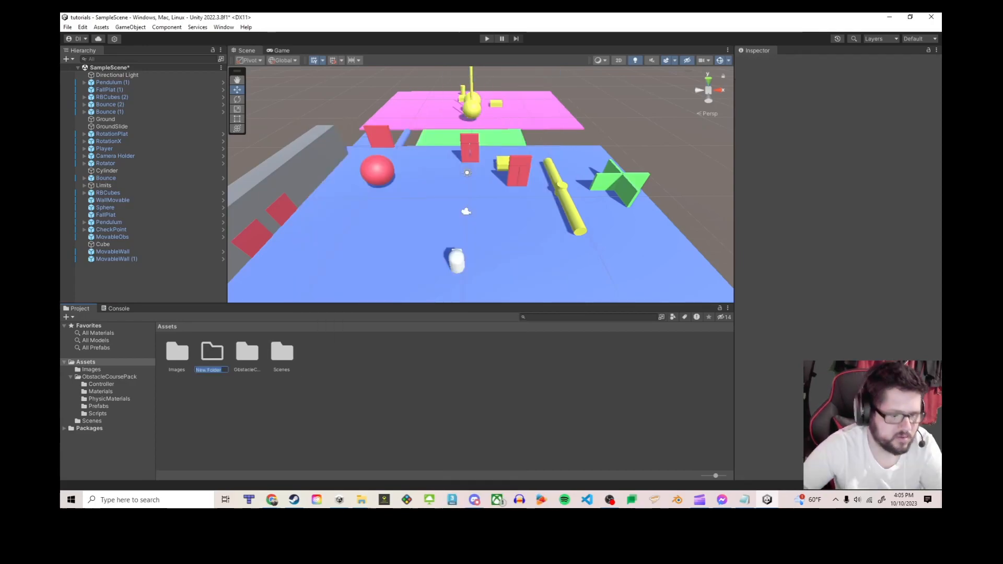
pyautogui.write('MAt')
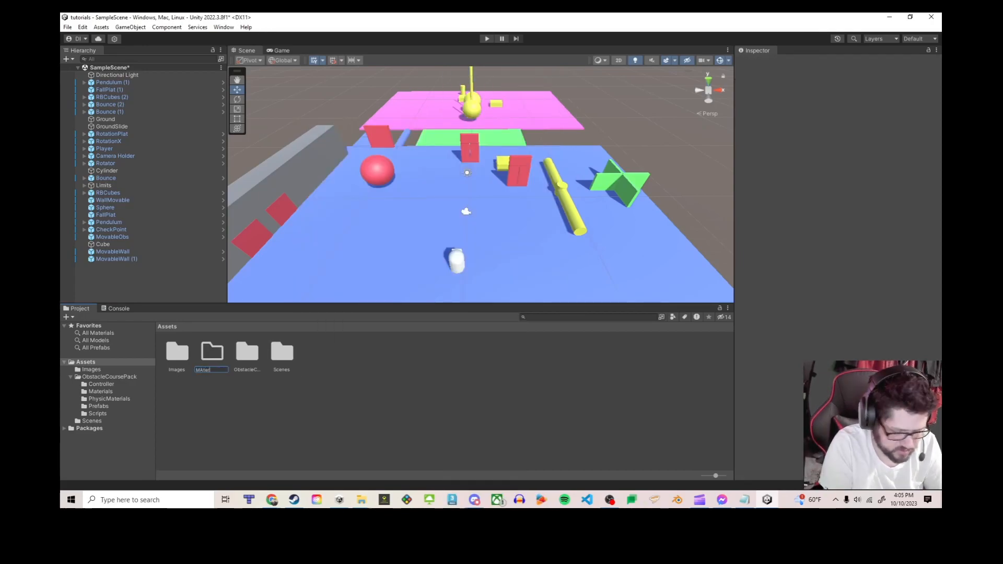
pyautogui.write('er')
pyautogui.press('BackSpace')
pyautogui.press('BackSpace')
pyautogui.press('BackSpace')
pyautogui.press('BackSpace')
pyautogui.write('aterial')
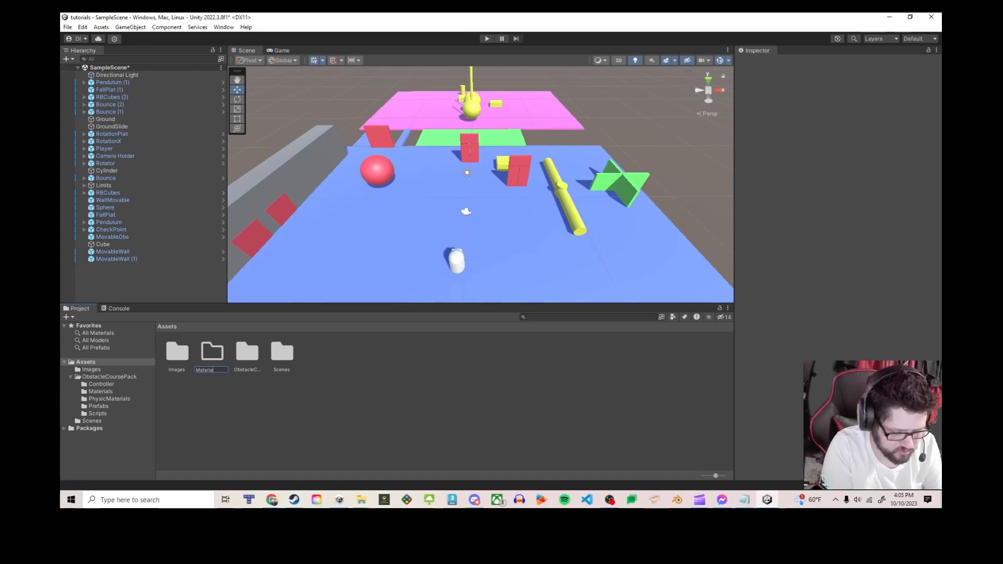
pyautogui.write('s')
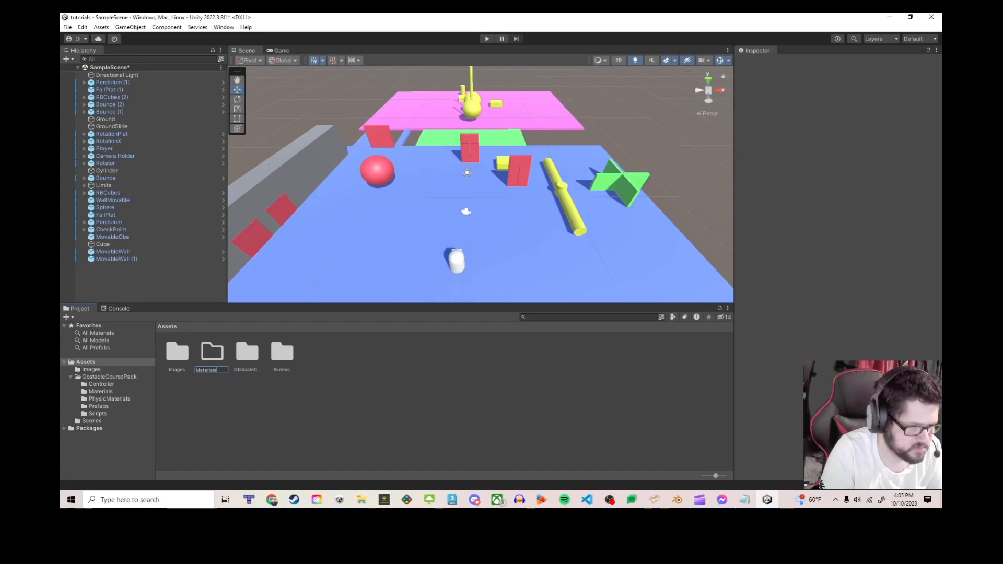
pyautogui.press('Return')
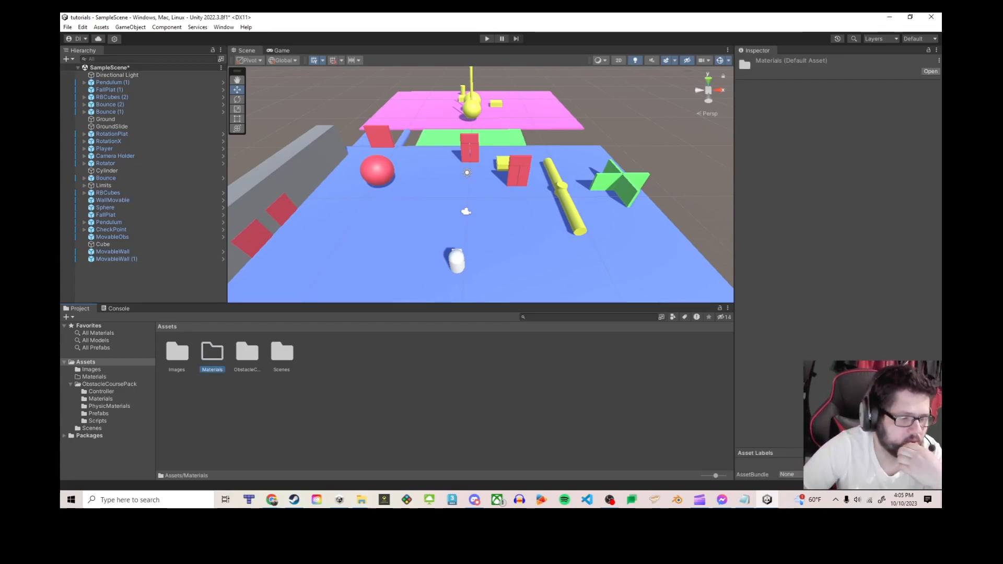
# - Import Stone wall.jpg from the Tutorials folder in File Explorer into the project's Images folder, and minimize File Explorer
pyautogui.doubleClick(177, 352)
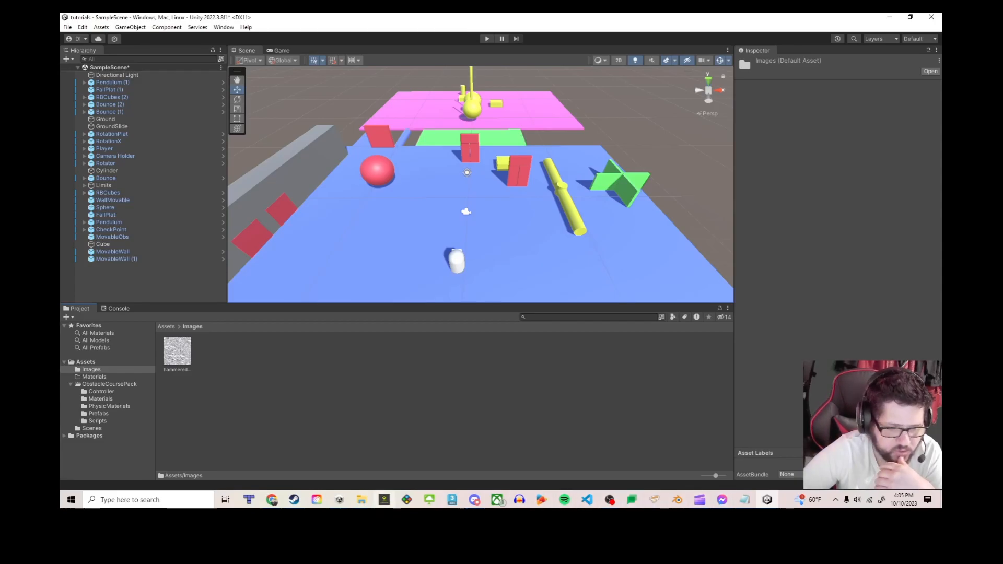
pyautogui.moveTo(361, 499)
pyautogui.click(398, 451)
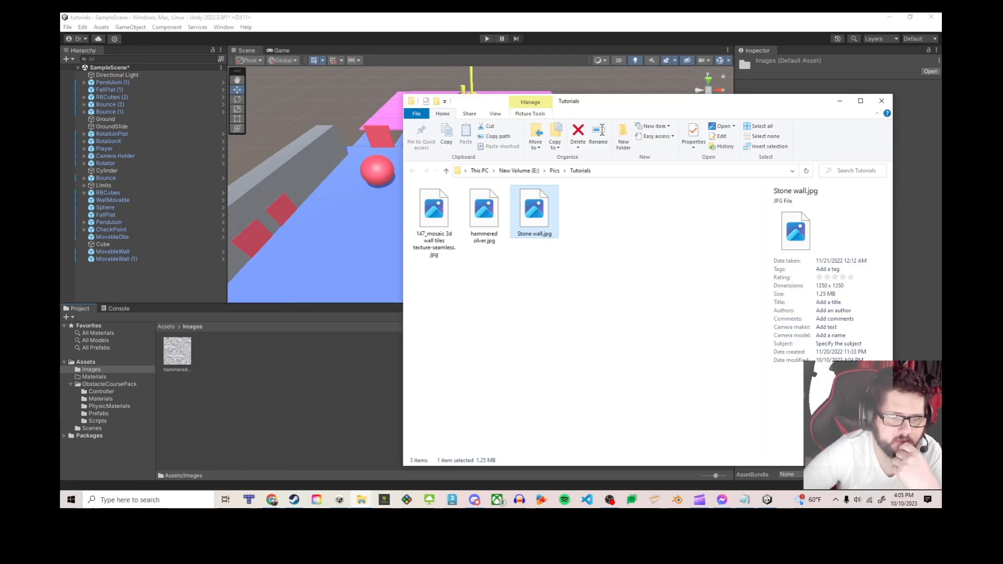
pyautogui.moveTo(534, 209); pyautogui.dragTo(494, 363)
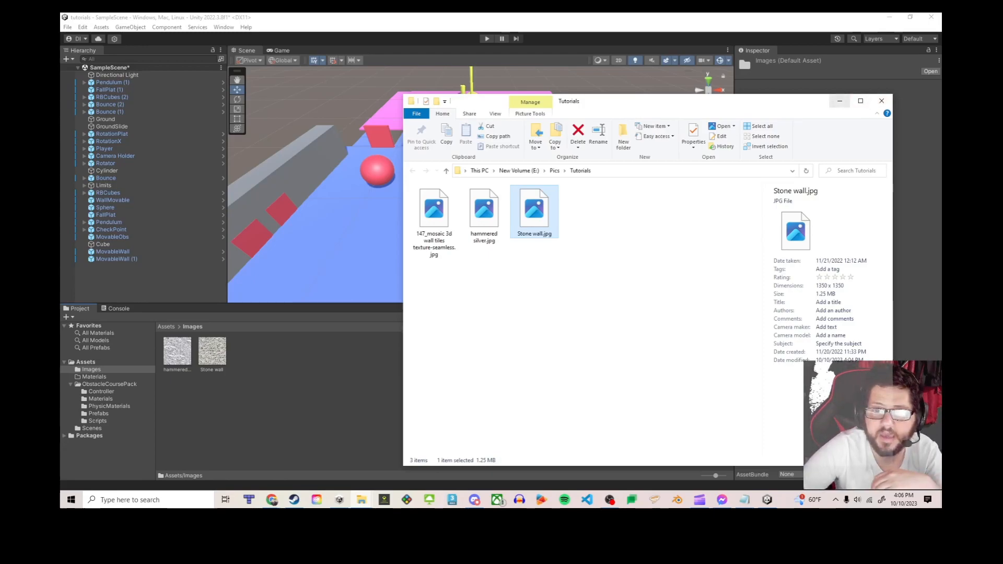
pyautogui.click(839, 101)
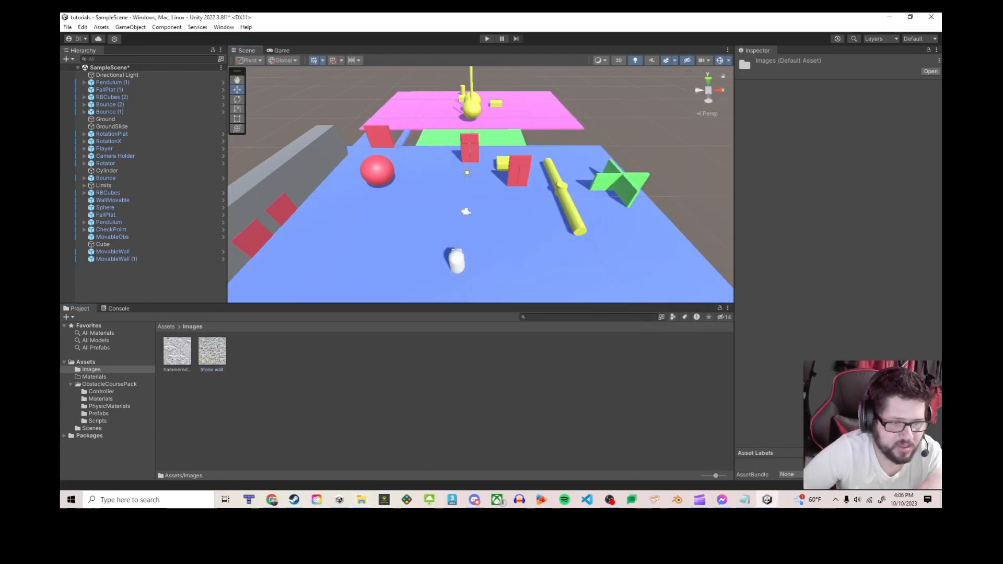
# - Try the Stone wall texture directly on the blue ground in the scene, and undo it
pyautogui.moveTo(467, 211); pyautogui.dragTo(466, 211)
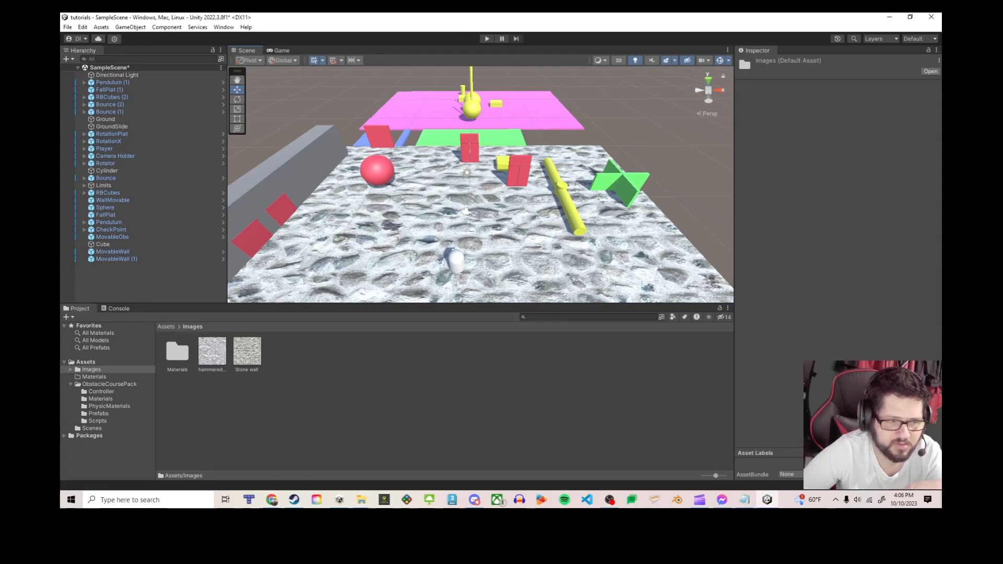
pyautogui.scroll(-4, 480, 184)
pyautogui.scroll(3, 480, 184)
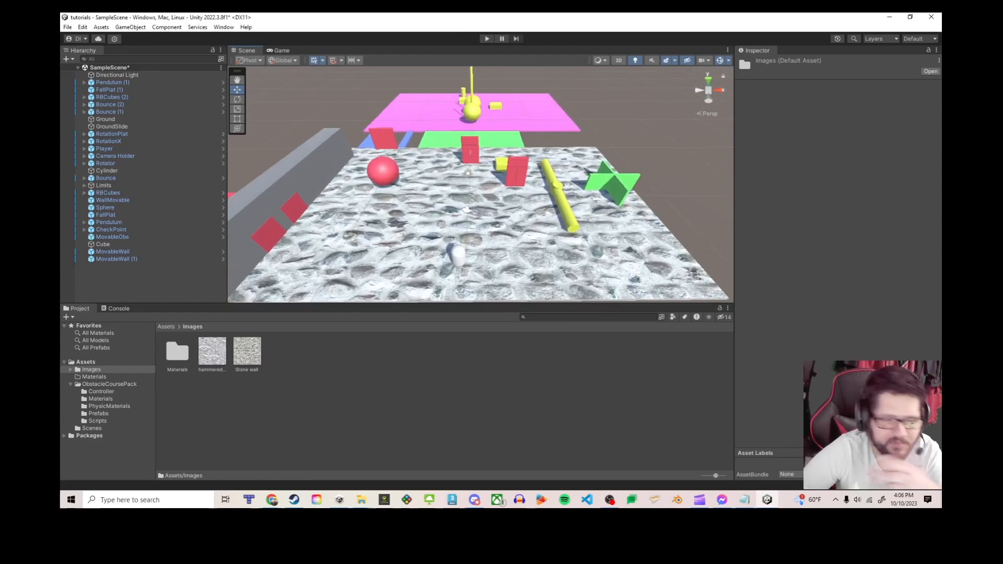
pyautogui.hotkey('ctrl', 'z')
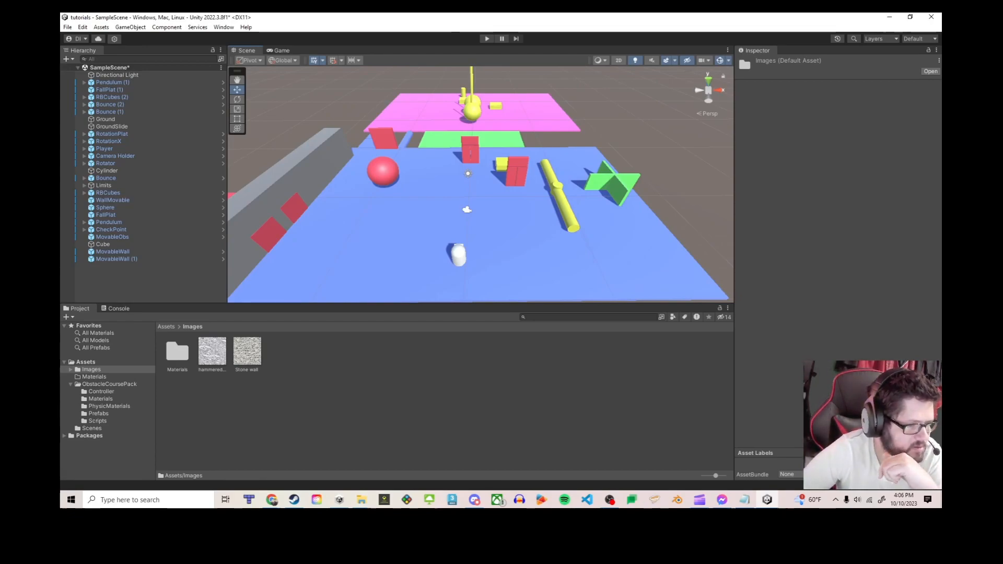
# - Create a new material named Stone Floor in the Materials folder under Assets
pyautogui.click(94, 377)
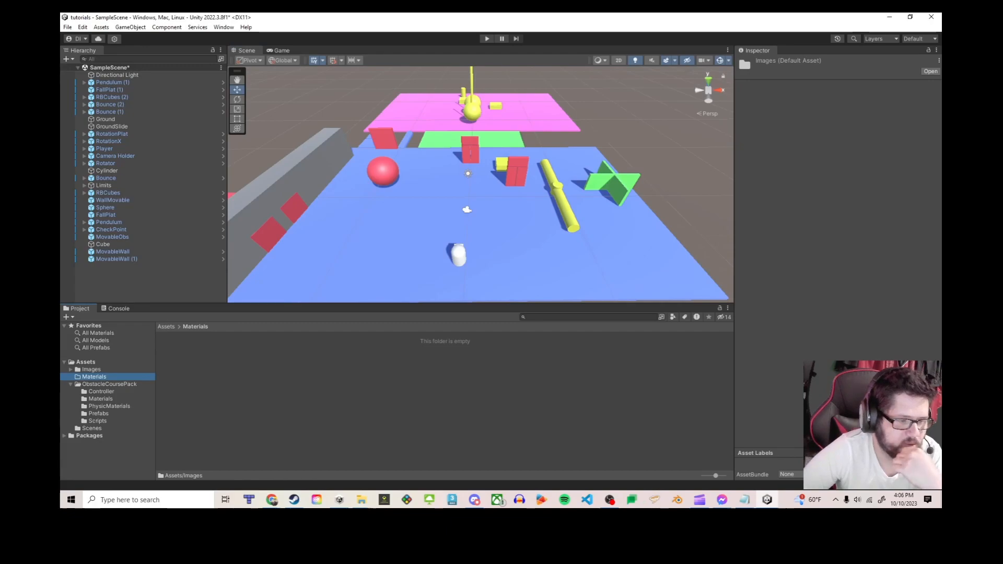
pyautogui.click(86, 362)
pyautogui.doubleClick(213, 352)
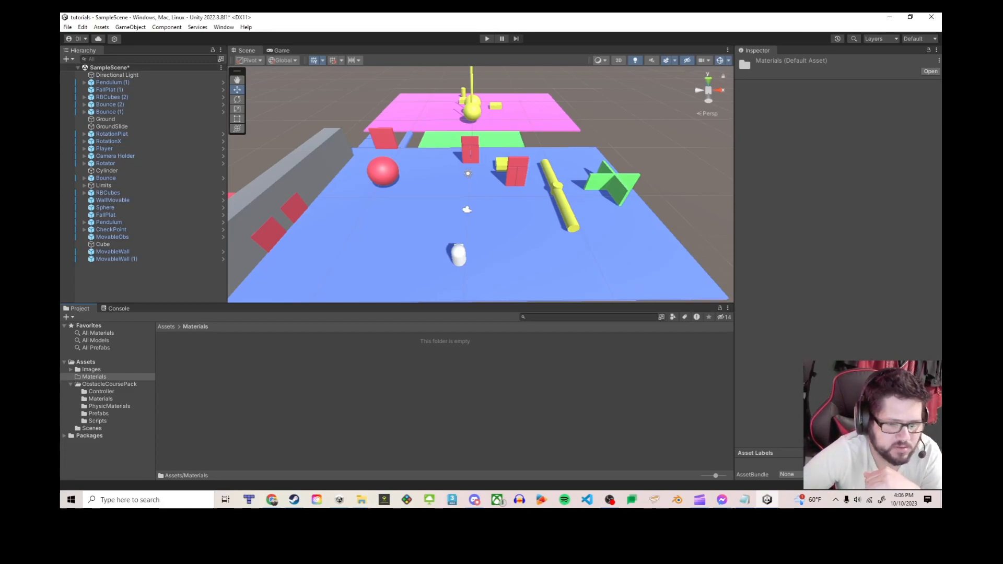
pyautogui.rightClick(277, 374)
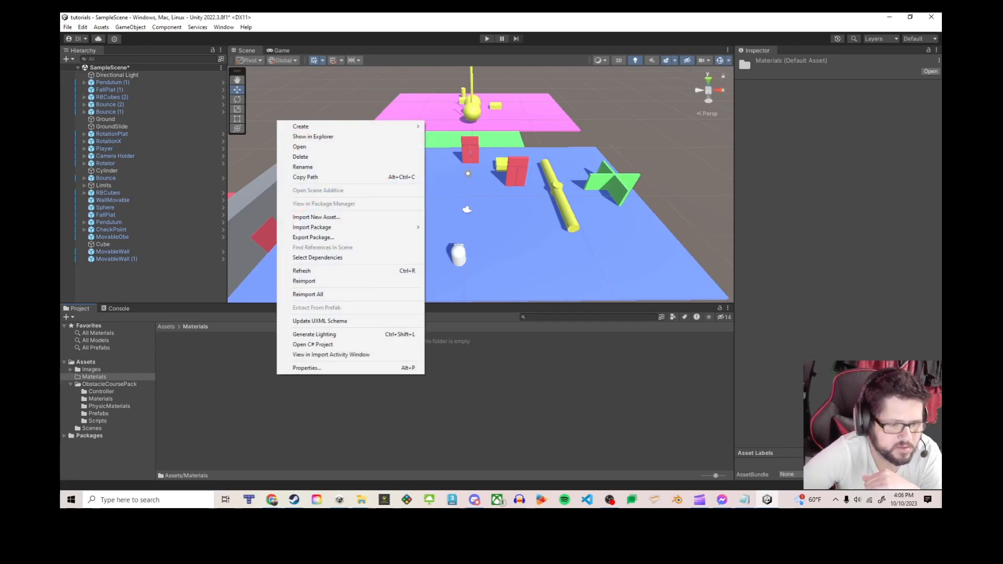
pyautogui.moveTo(301, 126)
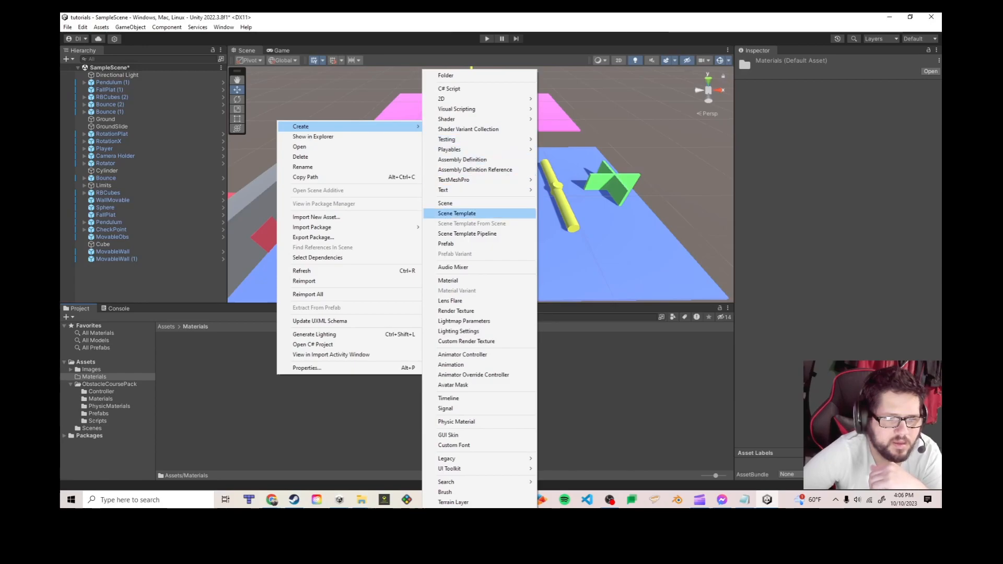
pyautogui.click(448, 280)
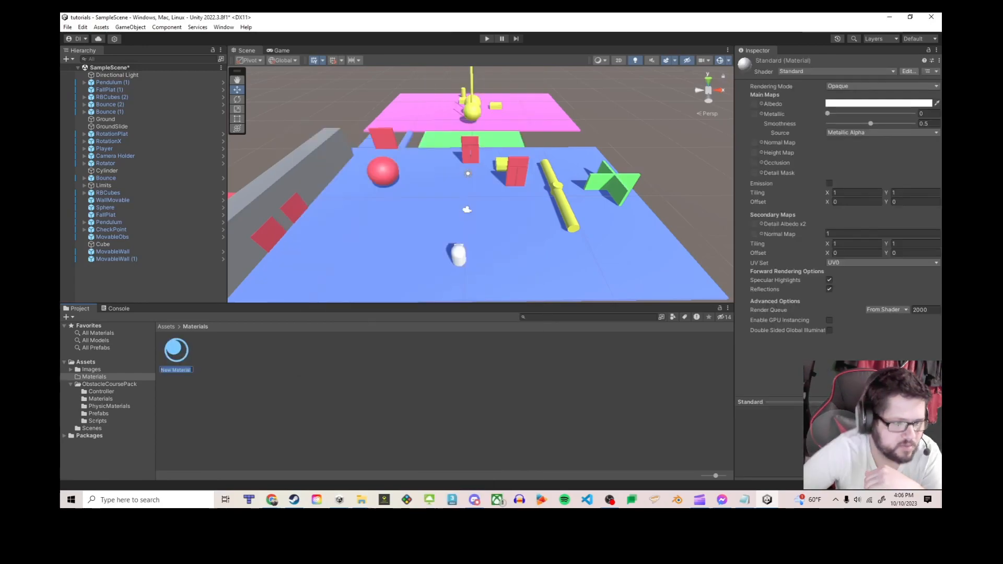
pyautogui.write('S')
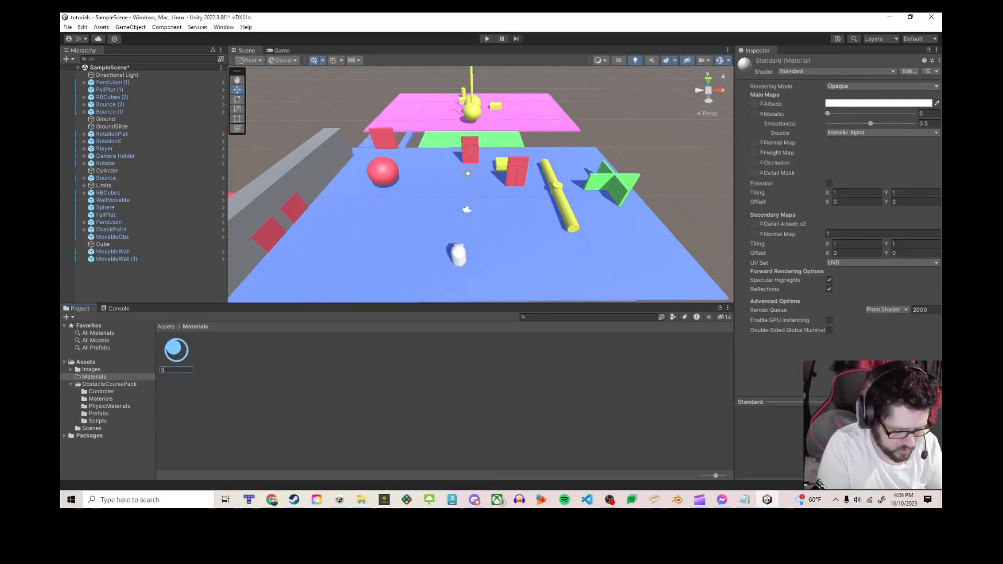
pyautogui.write('tone Floor')
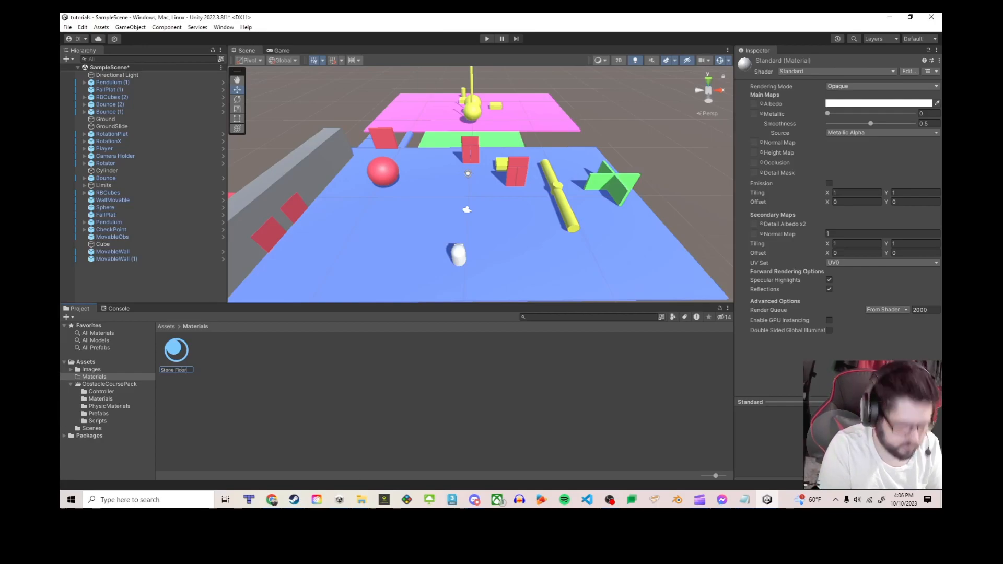
pyautogui.press('Return')
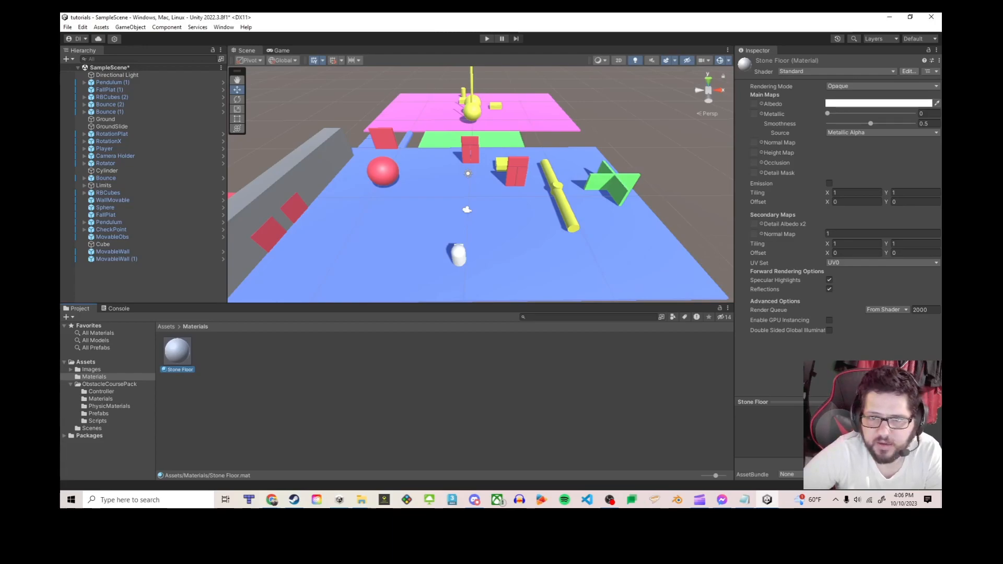
# - Try out the Albedo colour selection of the Stone Floor material, leaving the colour at white
pyautogui.click(878, 103)
pyautogui.moveTo(901, 161); pyautogui.dragTo(861, 152)
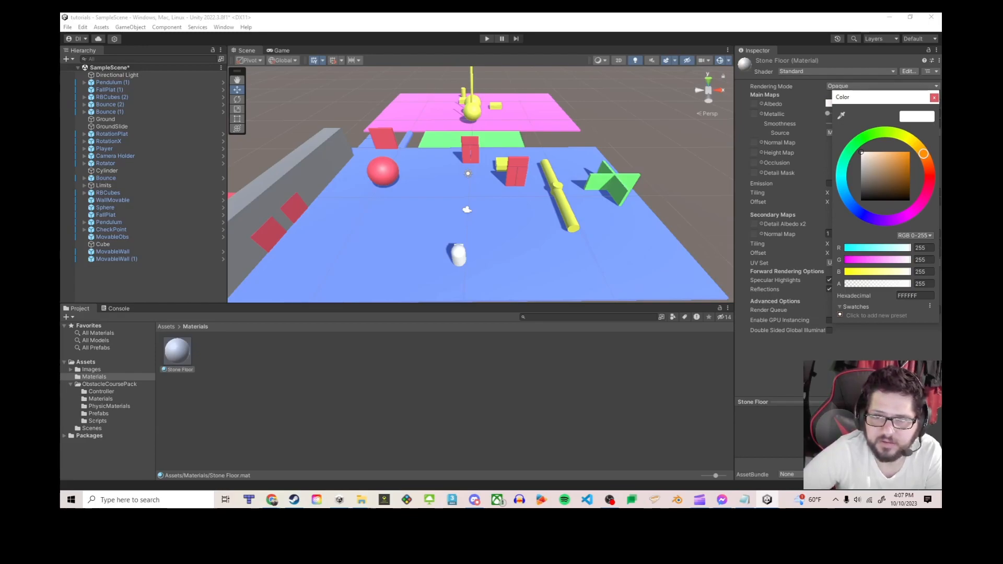
pyautogui.press('Return')
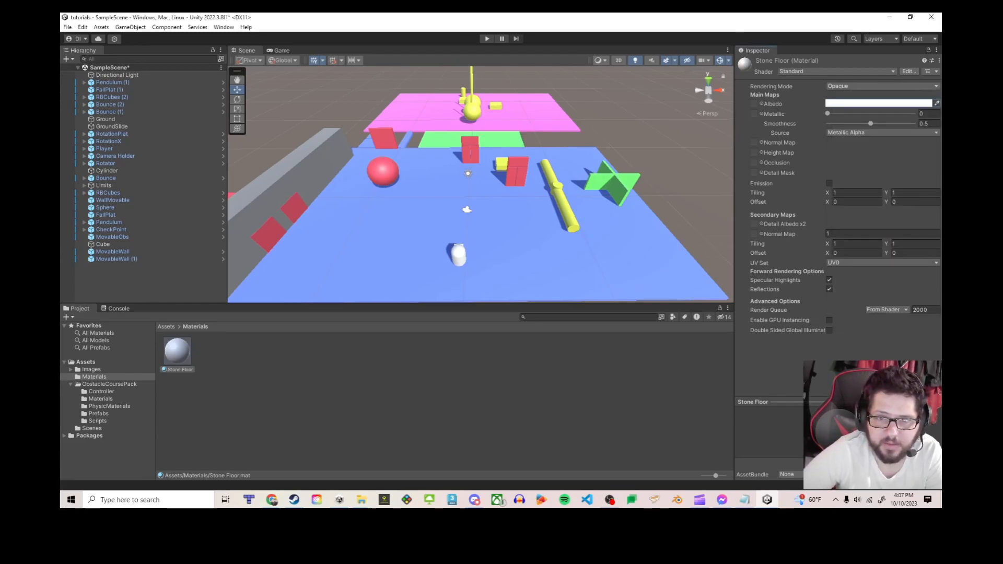
# - Assign the Stone wall texture as the Albedo map of the Stone Floor material
pyautogui.click(761, 104)
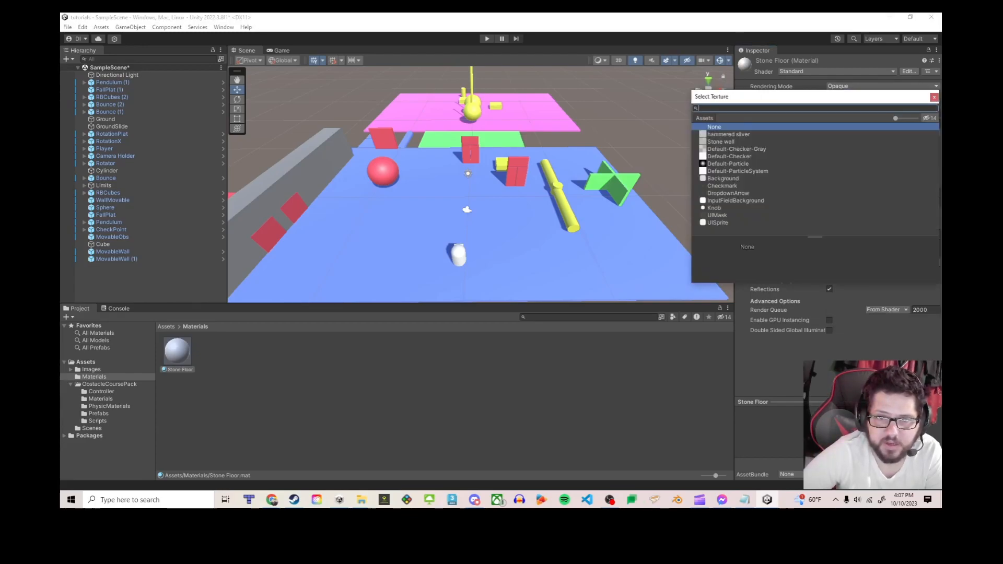
pyautogui.press('Escape')
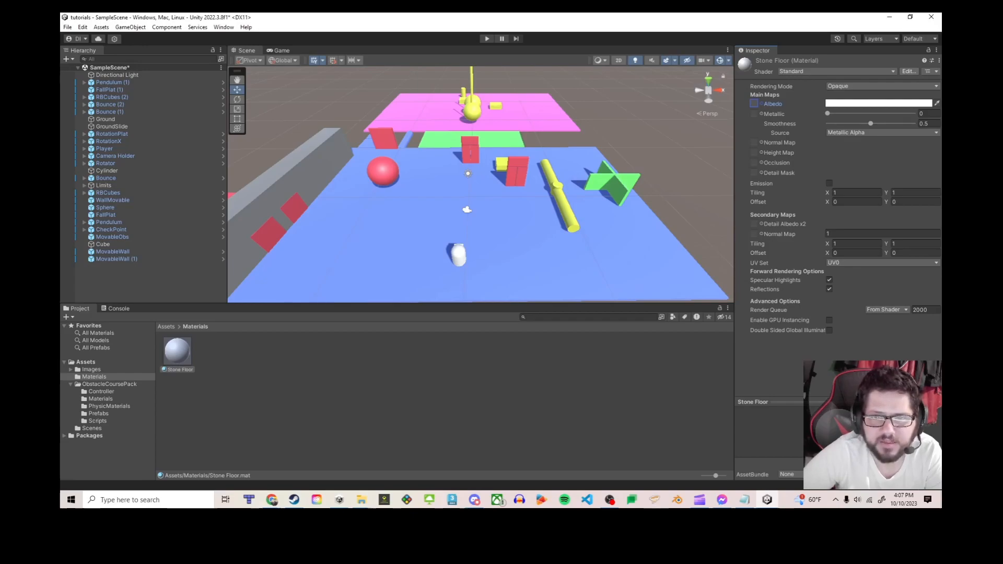
pyautogui.press('Return')
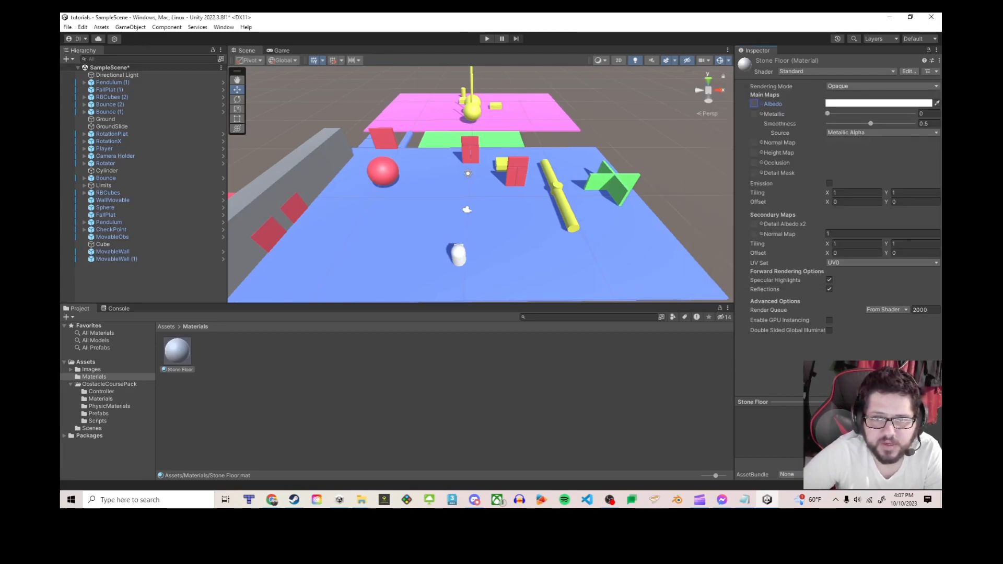
pyautogui.click(721, 142)
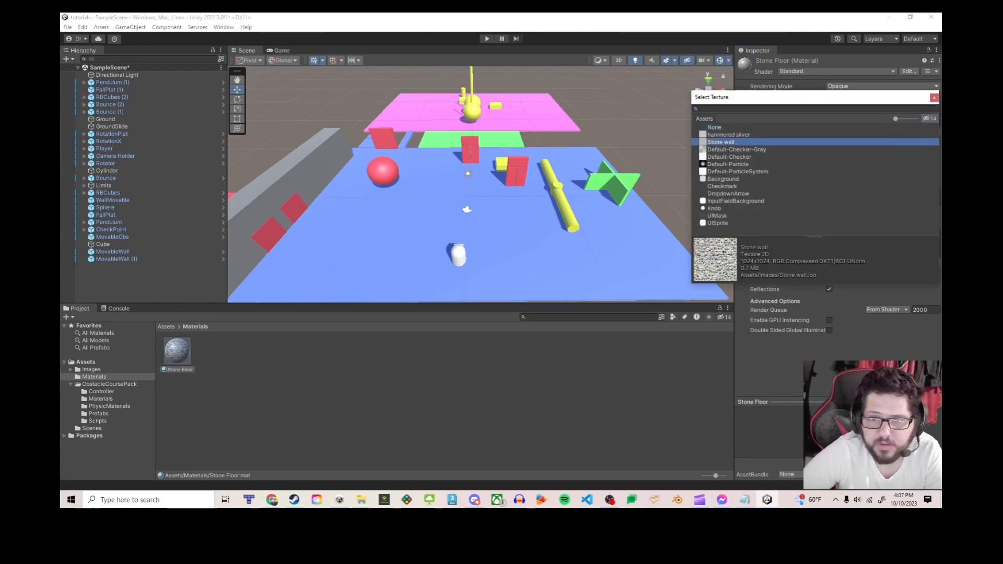
pyautogui.click(934, 97)
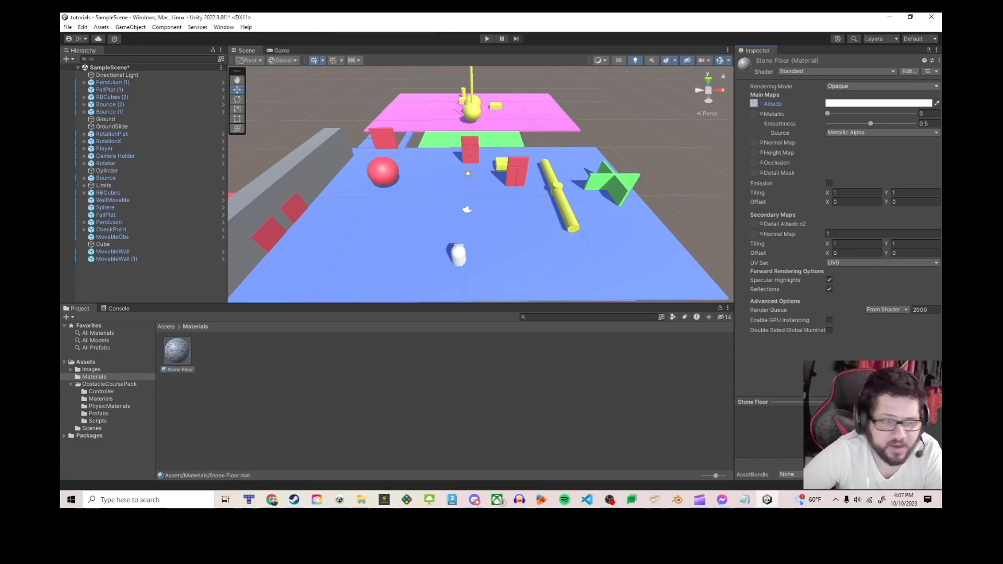
pyautogui.click(177, 354)
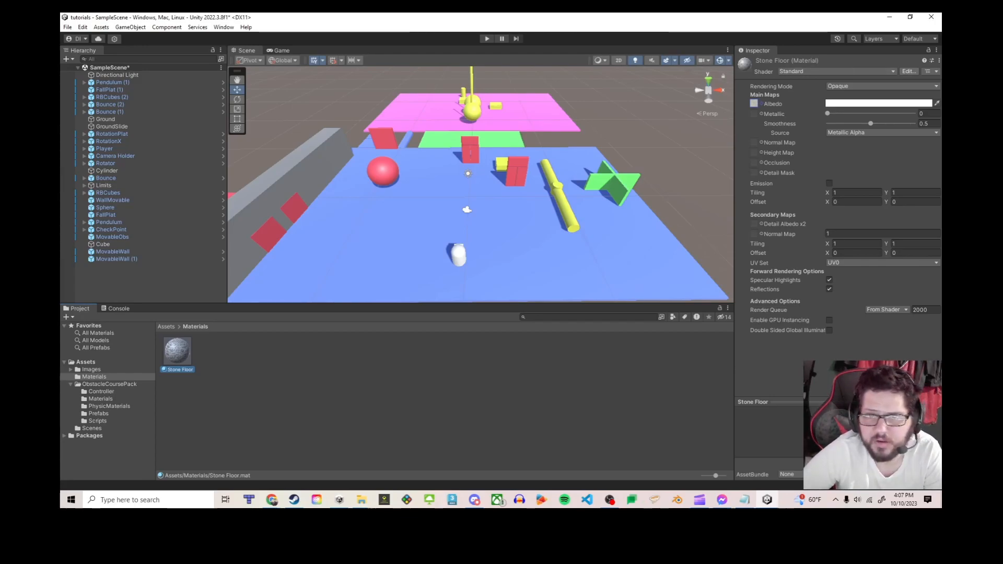
# - Lock the Inspector on the Stone Floor material and delete the Materials subfolder inside the Images folder
pyautogui.click(928, 50)
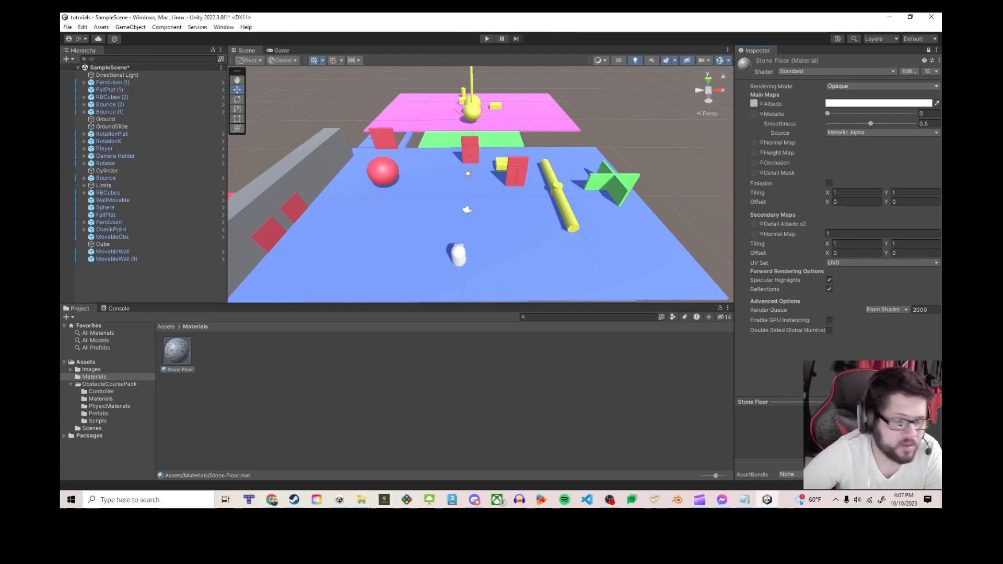
pyautogui.click(85, 361)
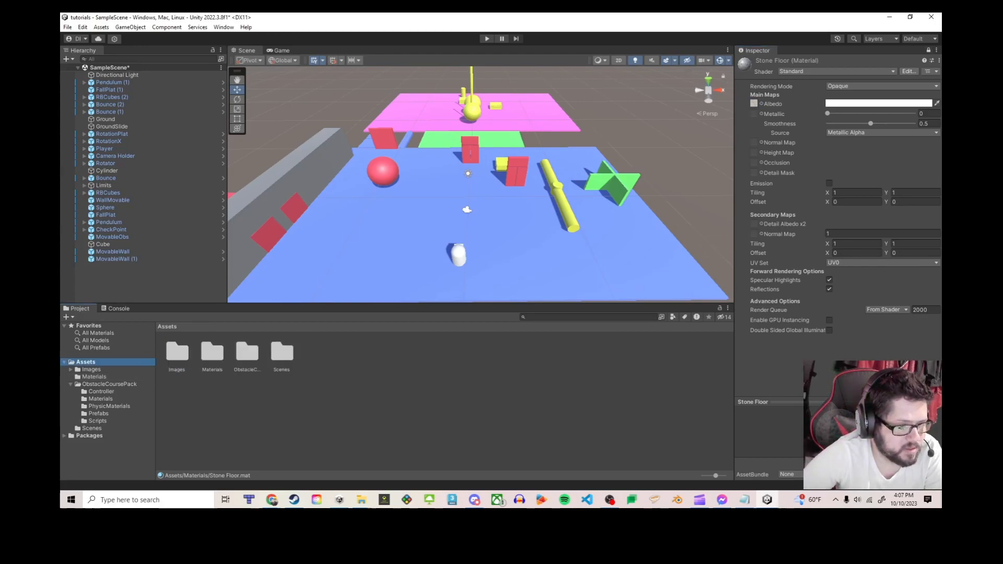
pyautogui.doubleClick(177, 352)
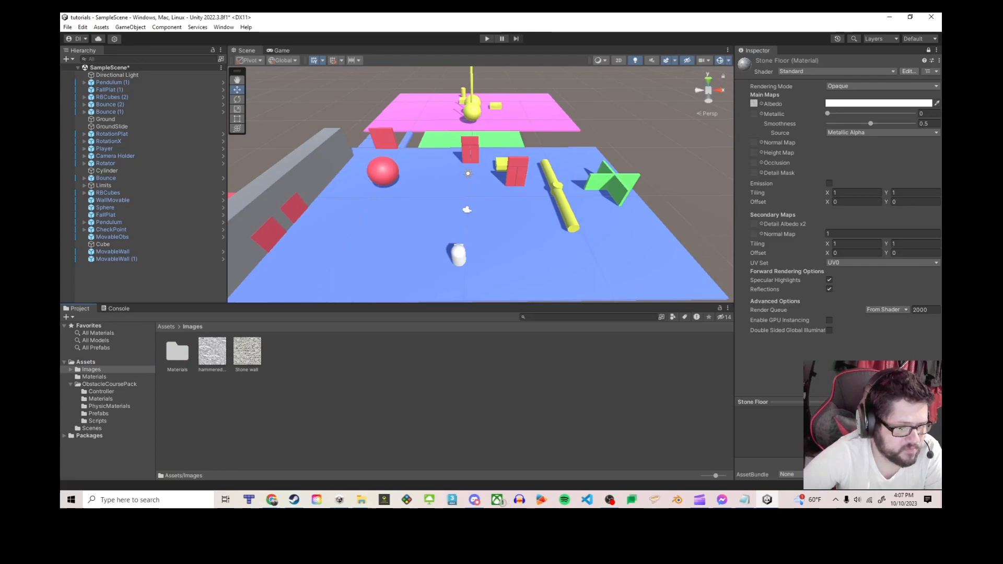
pyautogui.click(177, 352)
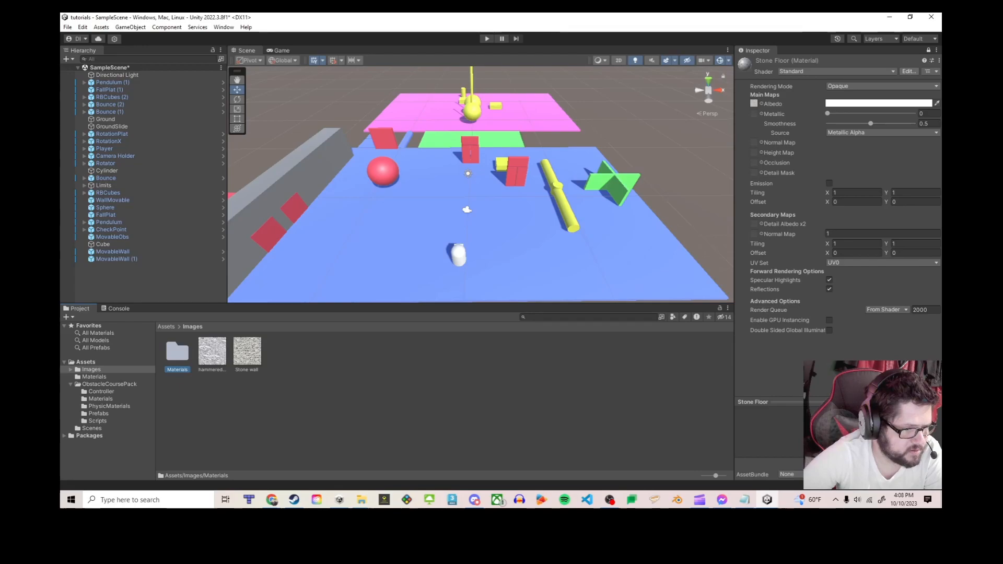
pyautogui.press('Delete')
pyautogui.click(529, 273)
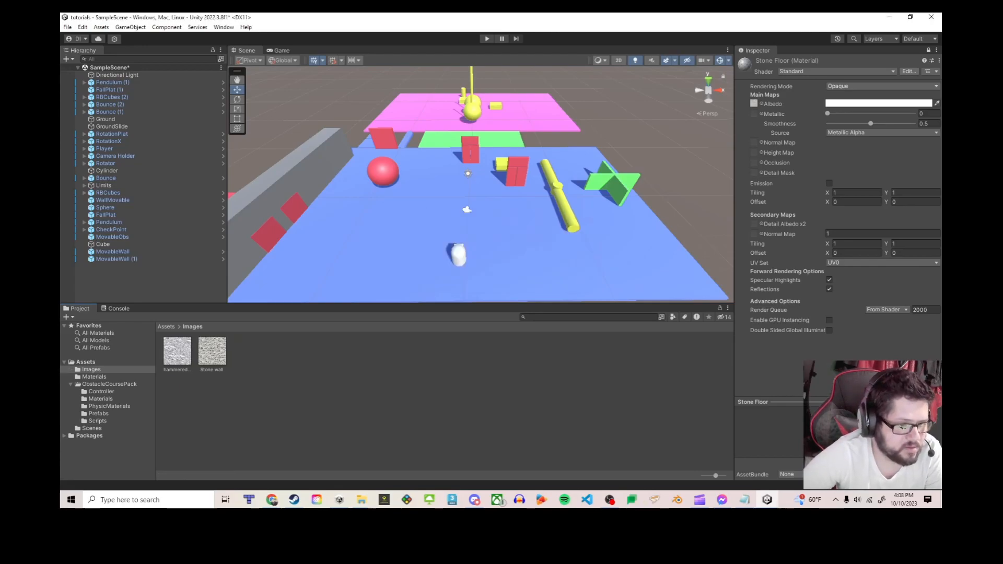
# - Assign Stone wall from the Images folder to Stone Floor's Albedo map, return to the Materials folder, and unlock the Inspector
pyautogui.click(212, 351)
pyautogui.moveTo(212, 351); pyautogui.dragTo(753, 104)
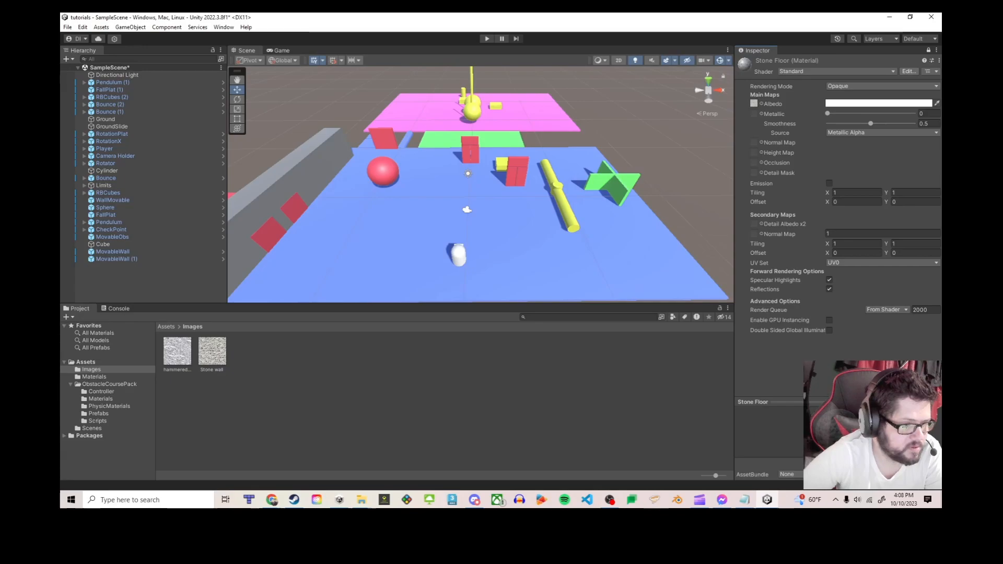
pyautogui.click(94, 376)
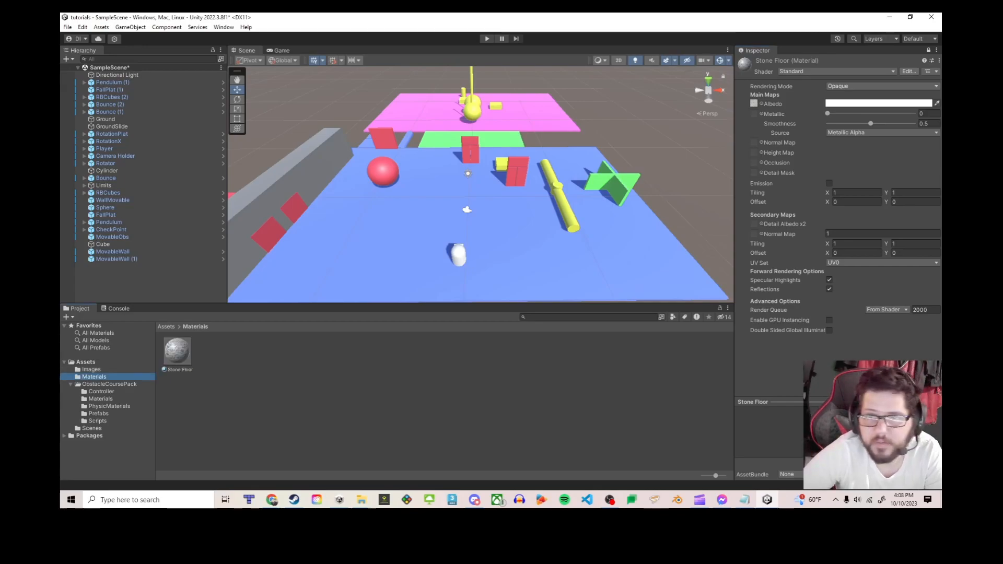
pyautogui.click(929, 50)
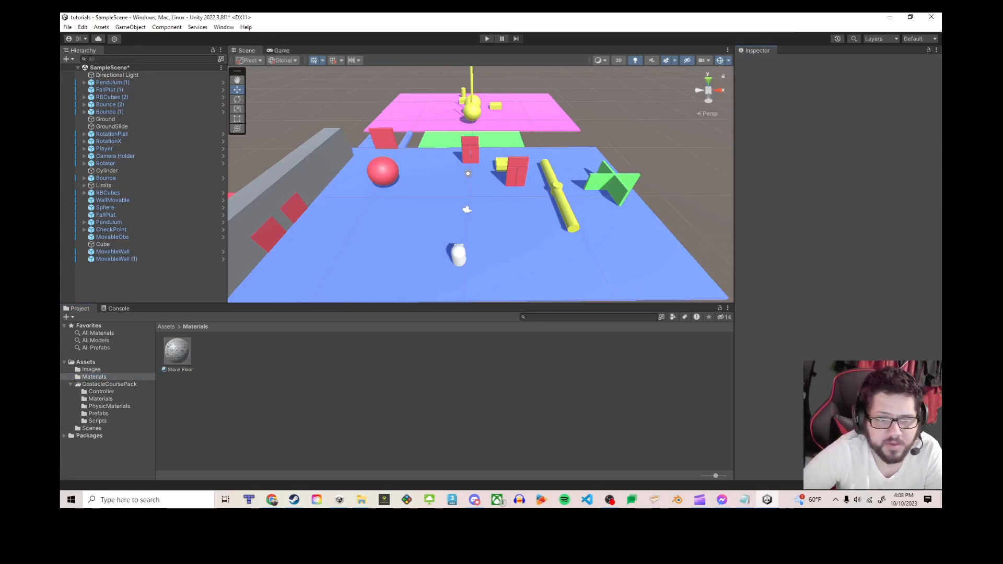
# - Select several obstacles and platforms in the scene in turn to examine which separate objects make up the course
pyautogui.click(523, 235)
pyautogui.click(561, 201)
pyautogui.click(516, 172)
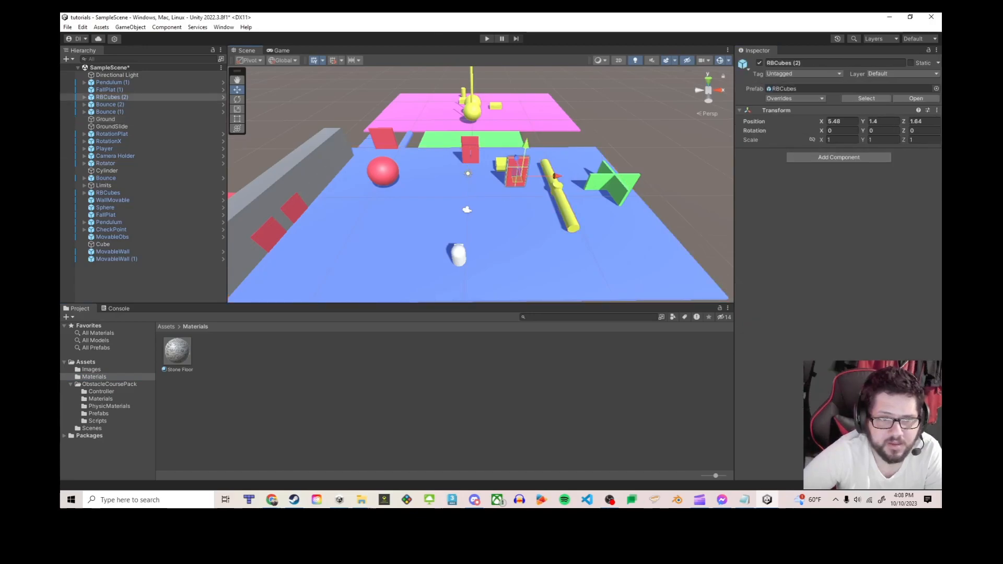
pyautogui.hotkey('shift', 'd')
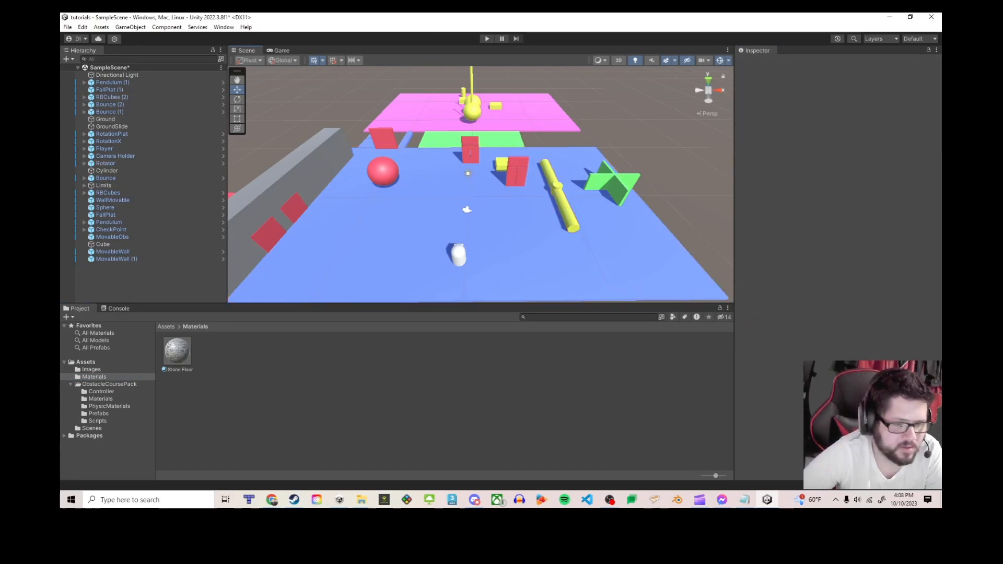
pyautogui.click(467, 209)
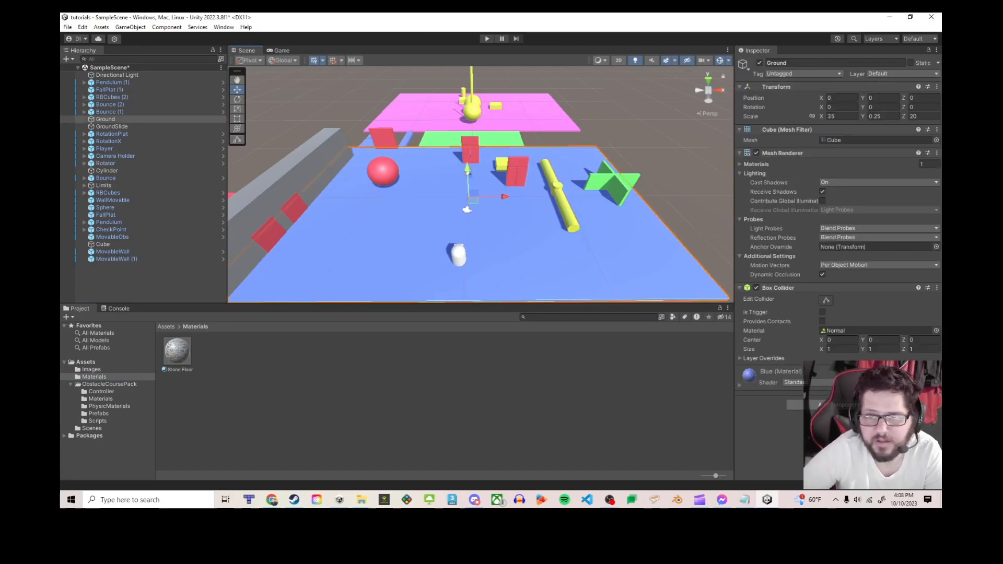
pyautogui.click(383, 172)
pyautogui.click(384, 137)
pyautogui.click(403, 115)
# - Apply the Stone Floor material to the blue Ground platform
pyautogui.click(467, 210)
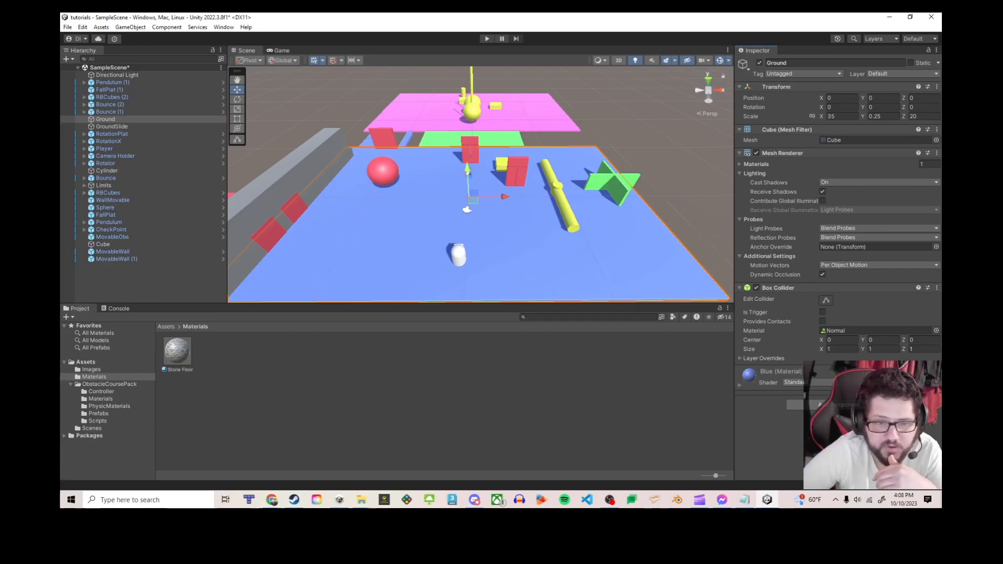
pyautogui.moveTo(177, 353); pyautogui.dragTo(397, 241)
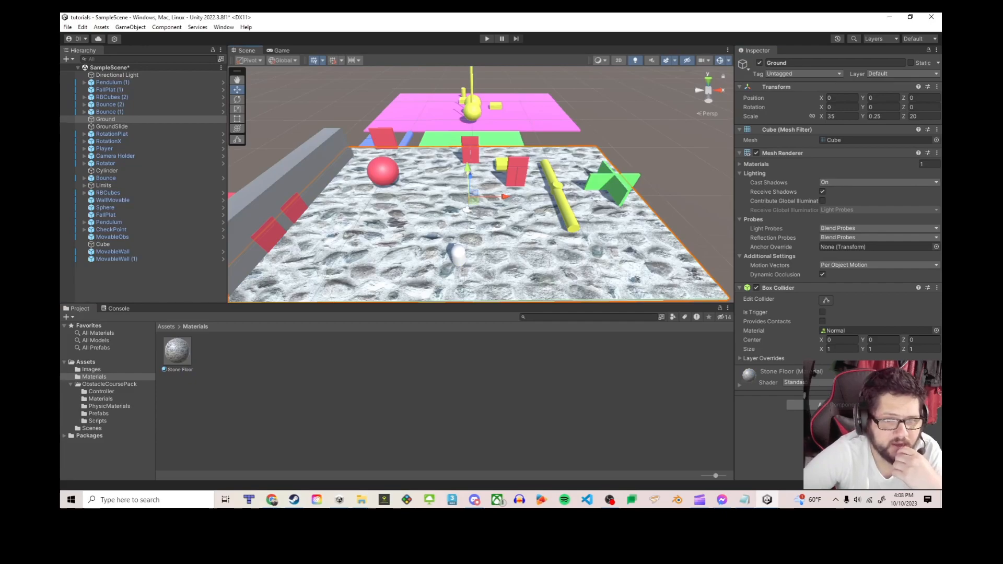
pyautogui.scroll(-6, 480, 184)
pyautogui.scroll(4, 480, 184)
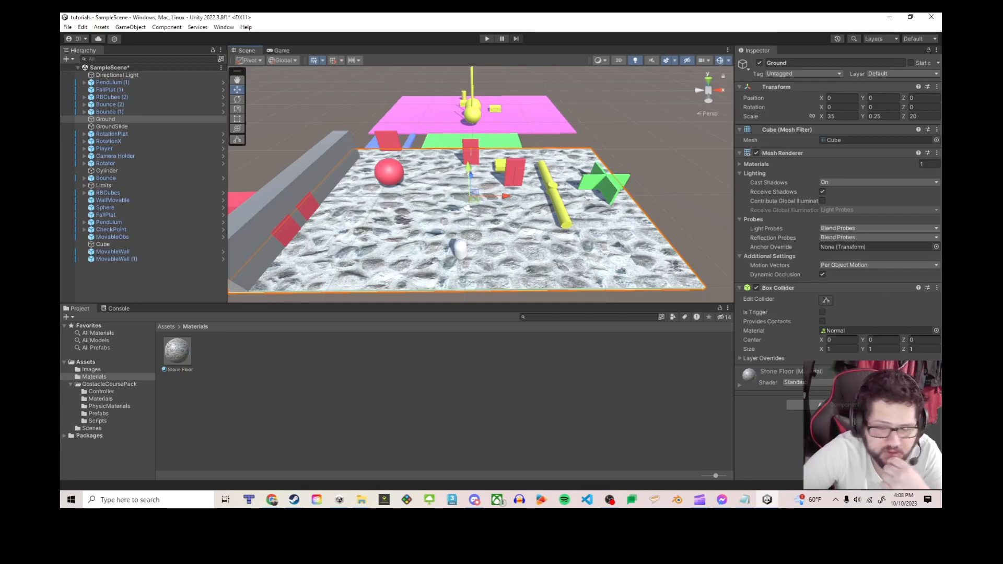
# - Set the main map tiling of the Stone Floor material to 5 in both X and Y
pyautogui.click(177, 352)
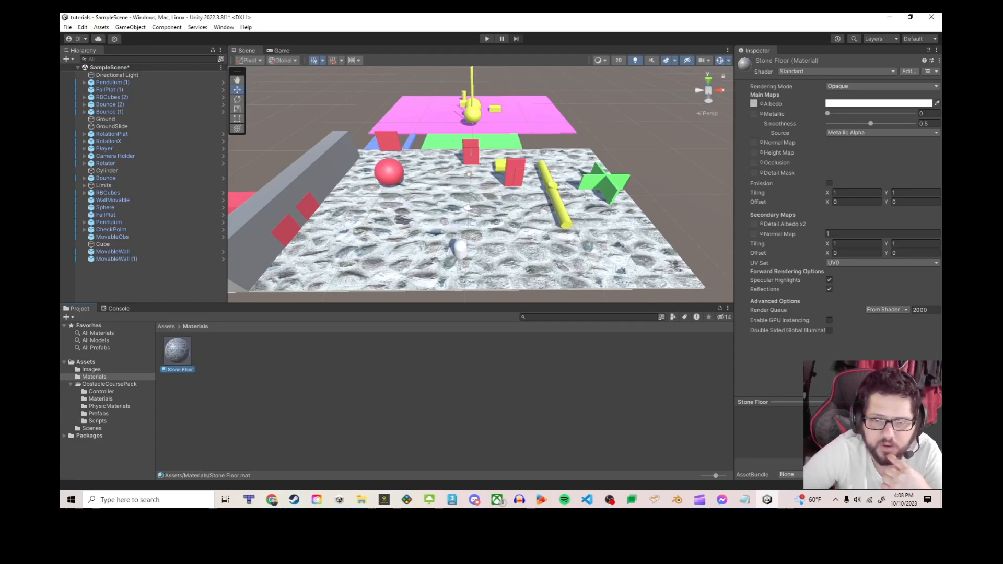
pyautogui.click(856, 192)
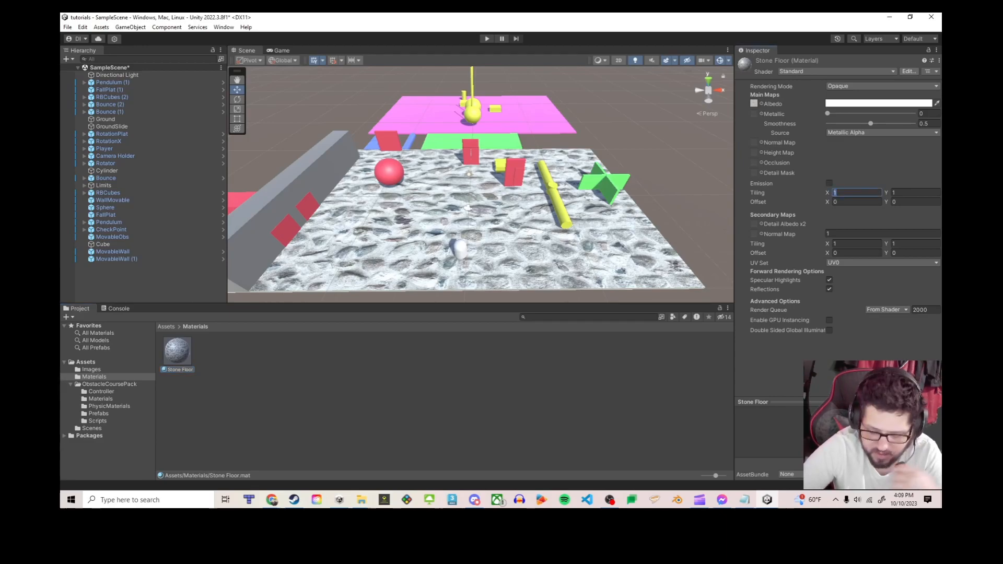
pyautogui.write('5')
pyautogui.press('Tab')
pyautogui.write('5')
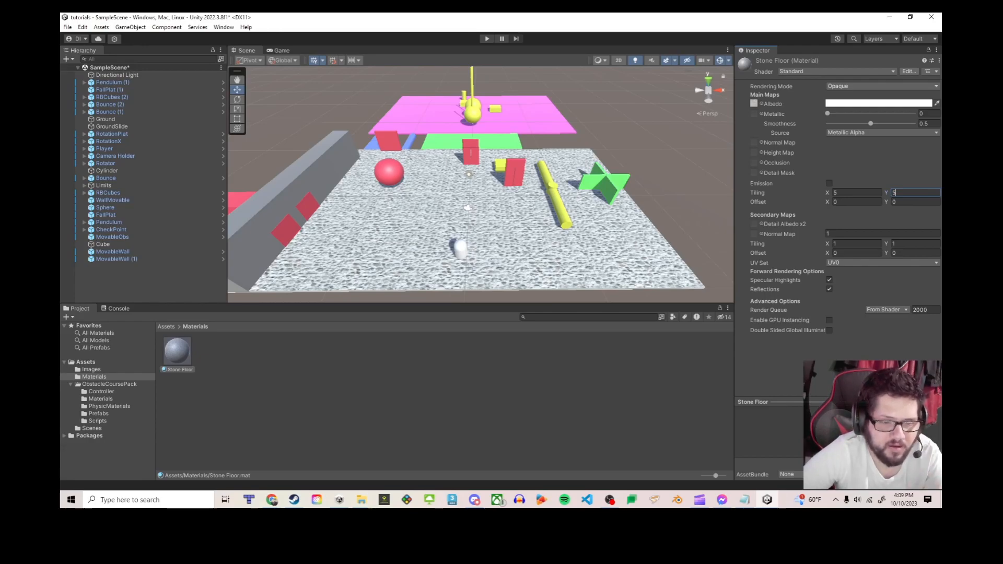
# - Apply the Stone Floor material to the pink GroundSlide platform
pyautogui.scroll(-3, 481, 184)
pyautogui.click(522, 128)
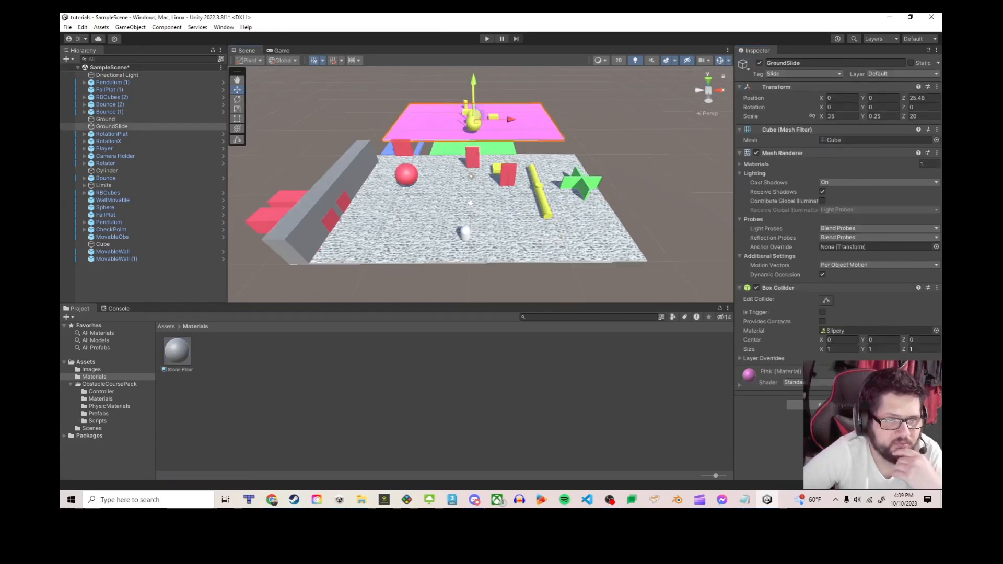
pyautogui.moveTo(177, 350); pyautogui.dragTo(496, 123)
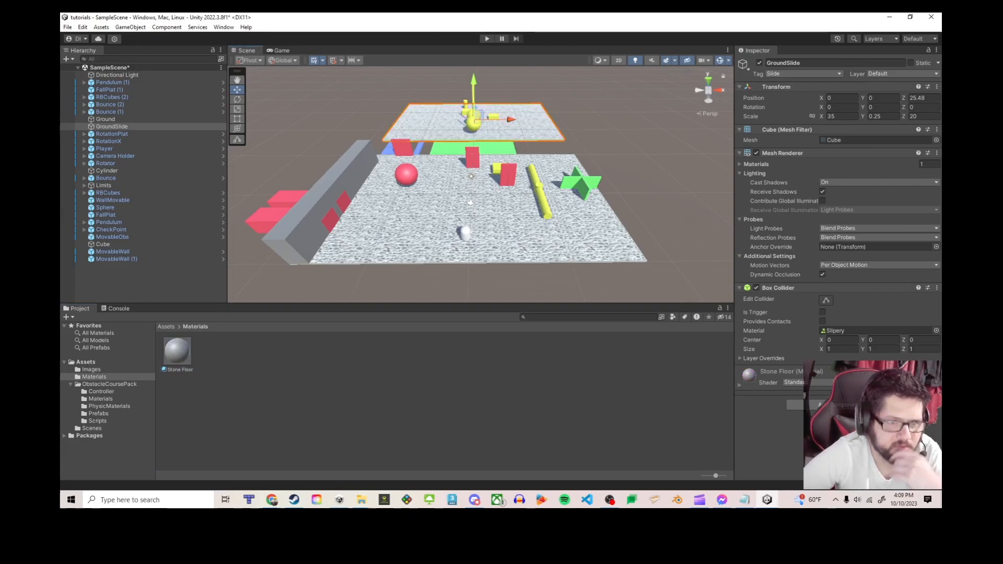
pyautogui.scroll(4, 480, 184)
pyautogui.scroll(-2, 481, 183)
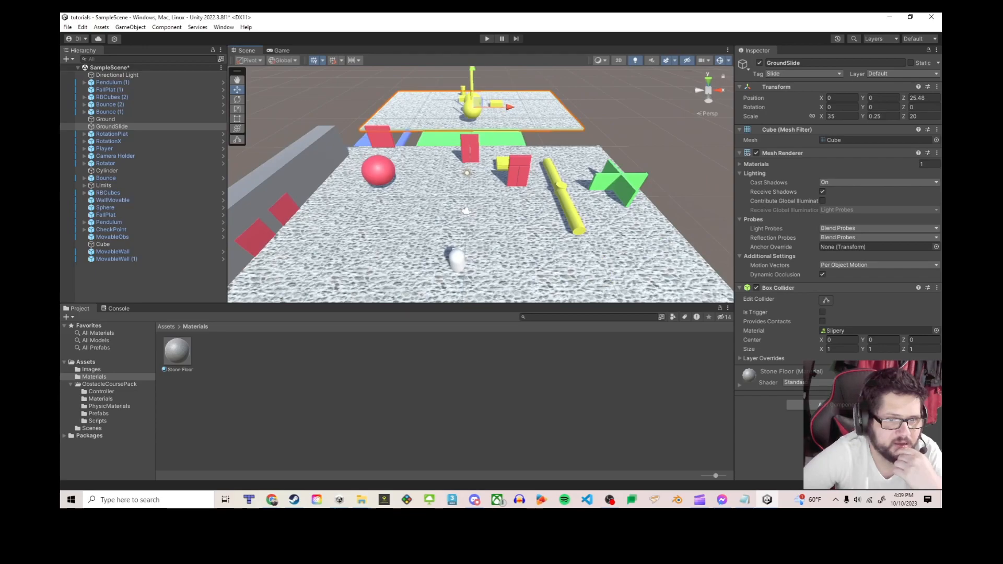
# - Examine the stone-textured platforms from several angles and select the nearer Pendulum object at the GroundSlide platform
pyautogui.moveTo(480, 184); pyautogui.dragTo(537, 101, button='middle')
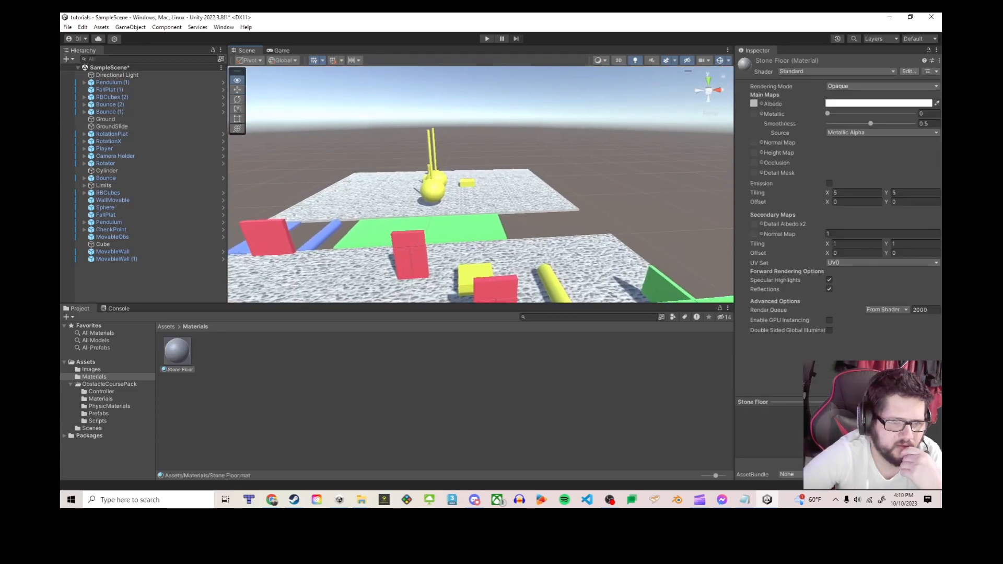
pyautogui.moveTo(480, 184); pyautogui.dragTo(435, 173, button='middle')
pyautogui.scroll(-3, 480, 184)
pyautogui.moveTo(611, 262); pyautogui.dragTo(466, 272, button='middle')
pyautogui.moveTo(466, 219); pyautogui.dragTo(468, 277, button='right')
pyautogui.moveTo(472, 130); pyautogui.dragTo(480, 224, button='middle')
pyautogui.scroll(2, 480, 183)
pyautogui.scroll(2, 480, 184)
pyautogui.moveTo(480, 184); pyautogui.dragTo(517, 140, button='middle')
pyautogui.click(525, 157)
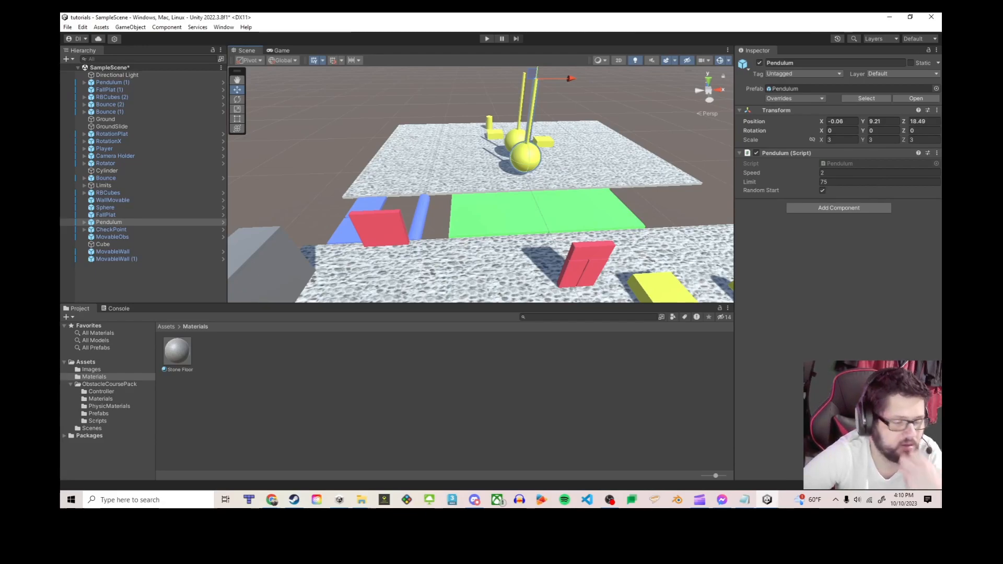
pyautogui.rightClick(245, 380)
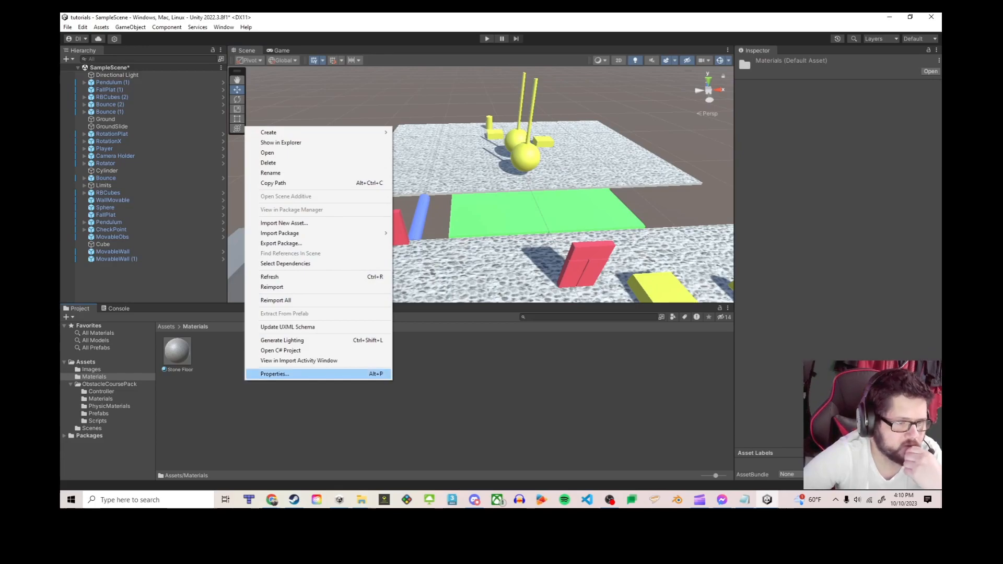
pyautogui.moveTo(293, 132)
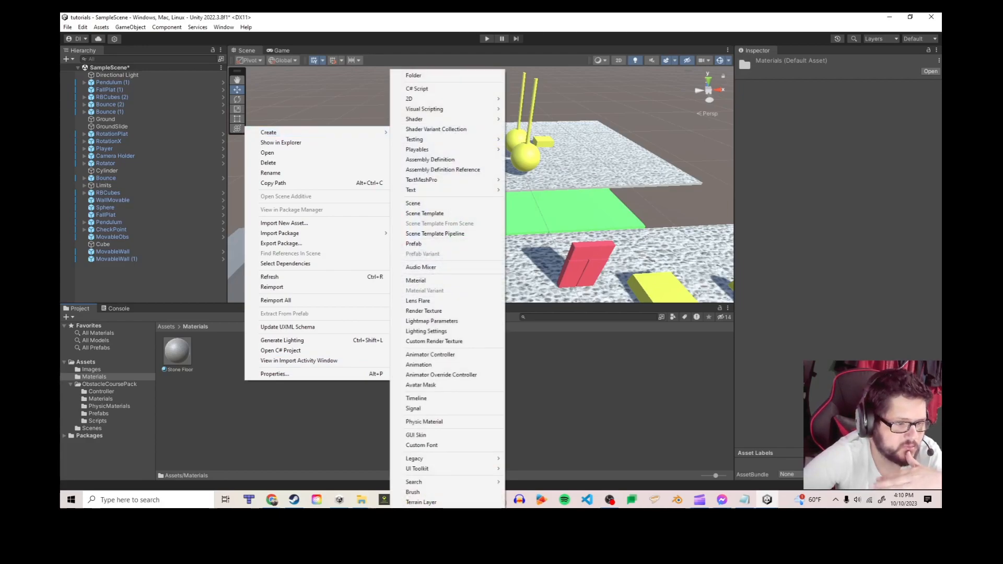
pyautogui.press('Escape')
pyautogui.rightClick(284, 426)
# - Create a new material named pendulum in the Materials folder under Assets
pyautogui.rightClick(254, 395)
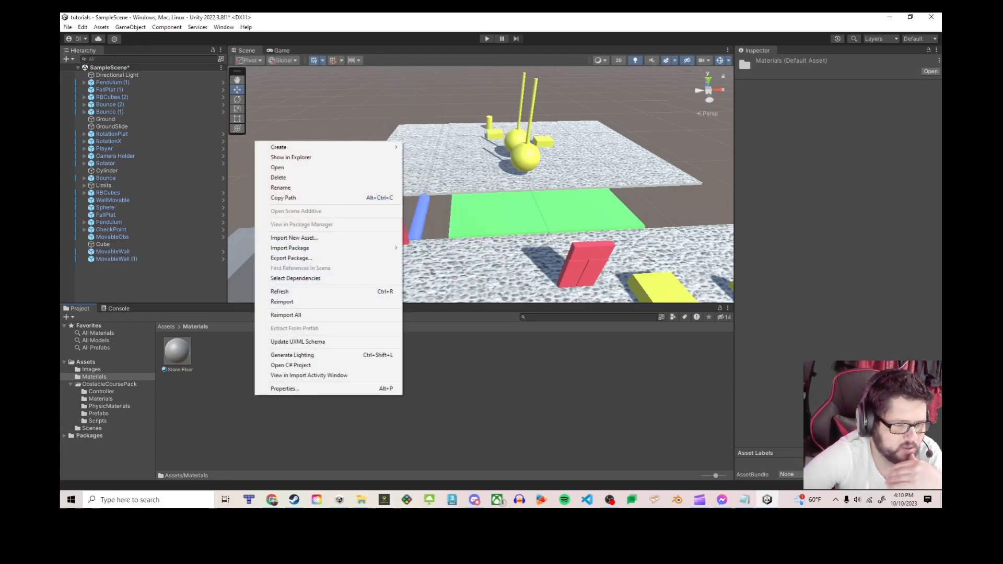
pyautogui.moveTo(282, 147)
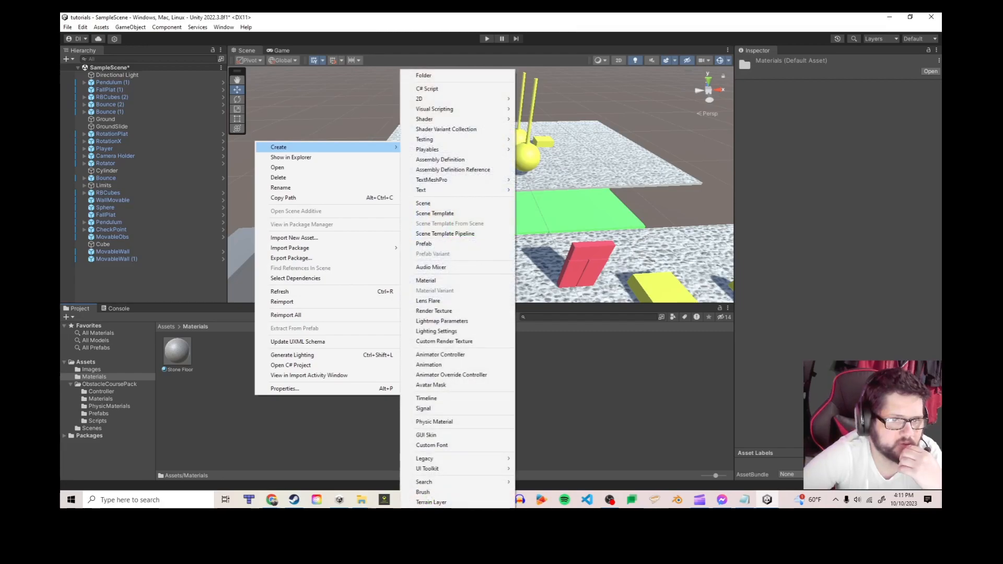
pyautogui.click(426, 281)
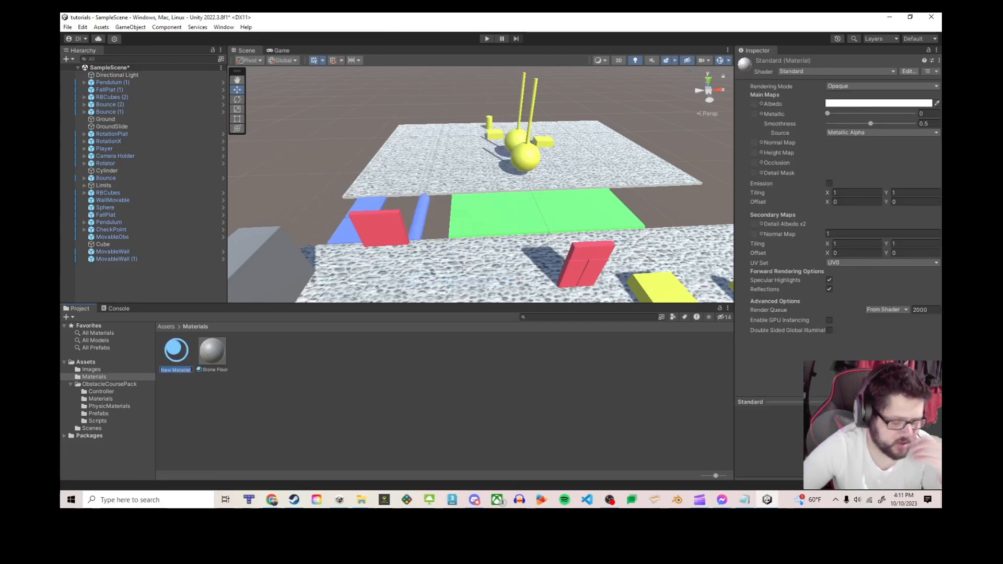
pyautogui.write('pend')
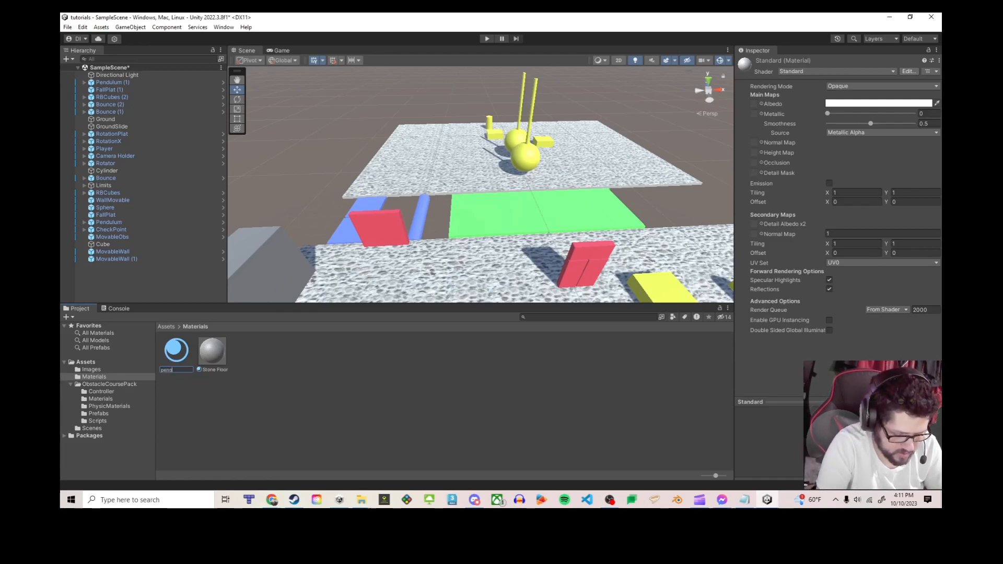
pyautogui.write('ulum')
pyautogui.press('Return')
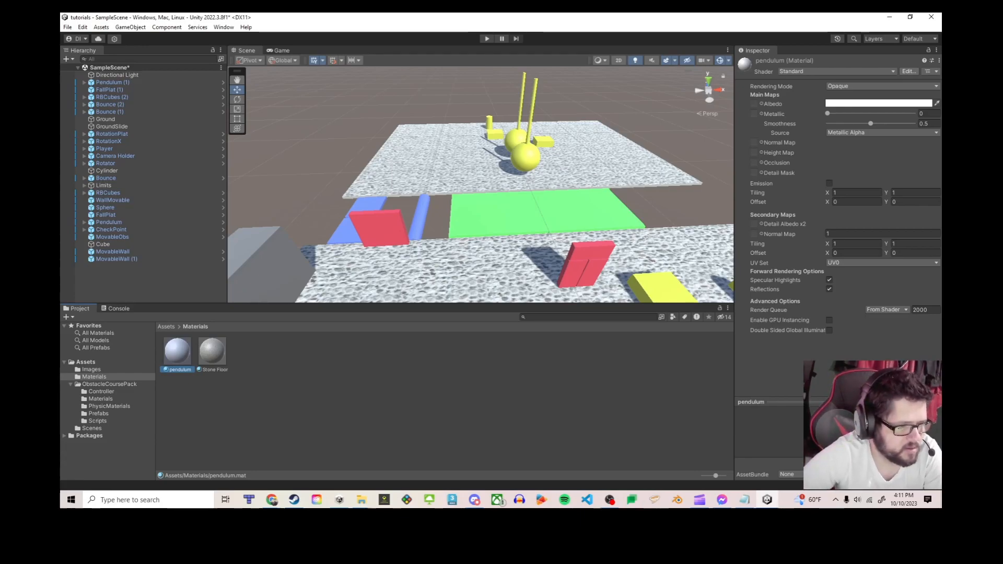
# - Assign the hammered image as the pendulum material's albedo and apply the material to both pendulum balls
pyautogui.click(91, 369)
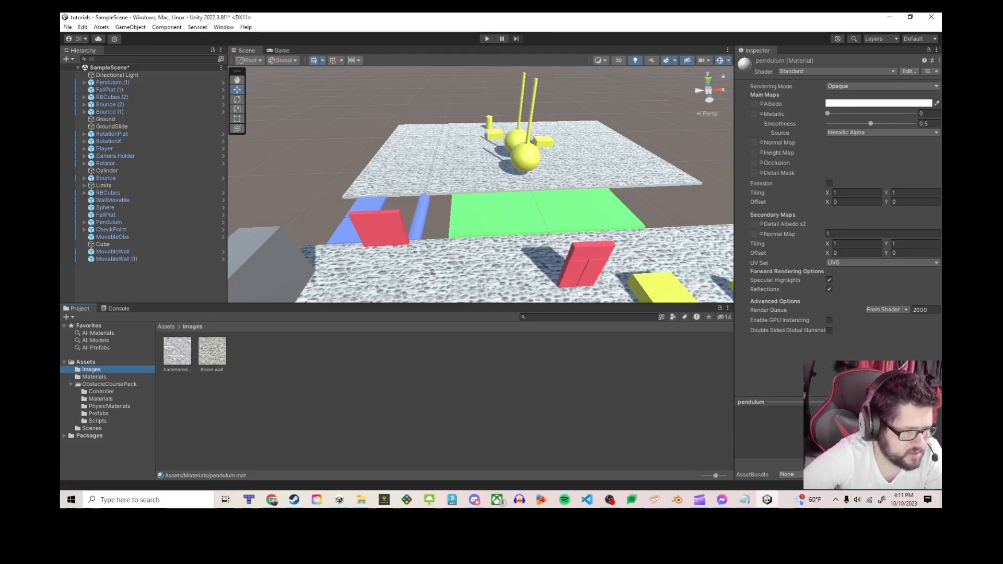
pyautogui.moveTo(177, 351); pyautogui.dragTo(754, 103)
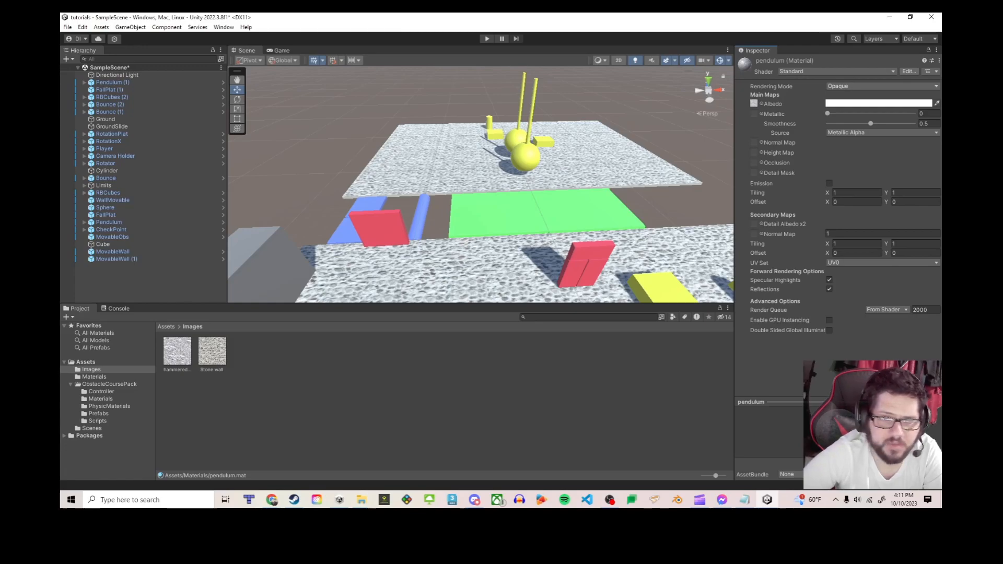
pyautogui.click(93, 377)
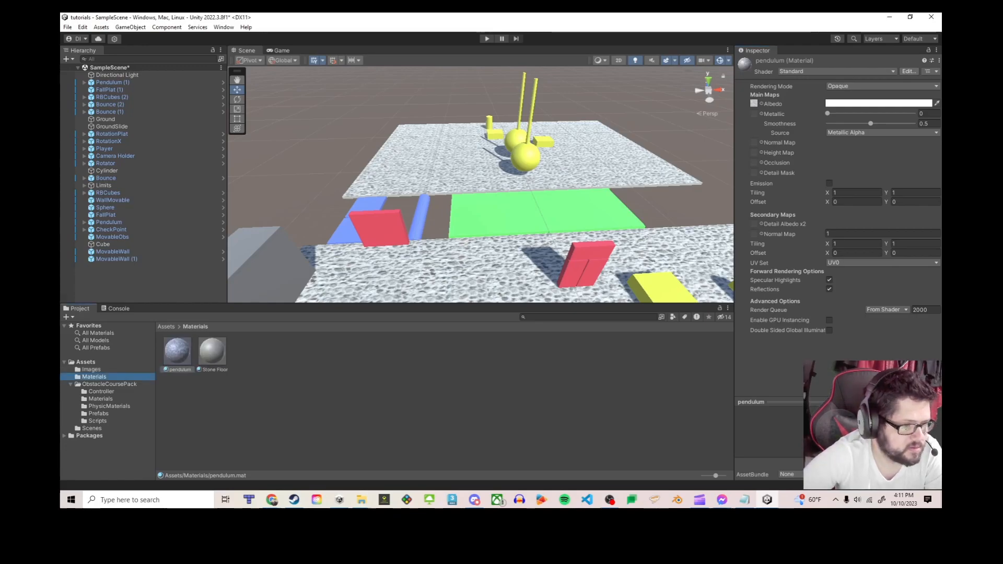
pyautogui.moveTo(178, 352); pyautogui.dragTo(526, 157)
pyautogui.moveTo(177, 351); pyautogui.dragTo(514, 139)
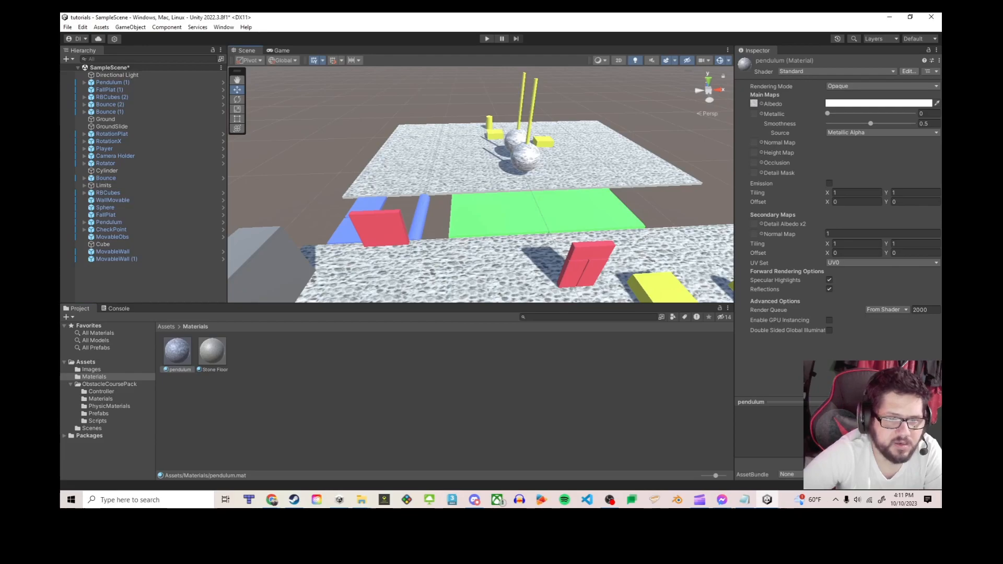
# - Apply the pendulum material to the yellow rods of both pendulums
pyautogui.scroll(4, 481, 185)
pyautogui.moveTo(544, 146); pyautogui.dragTo(460, 163, button='middle')
pyautogui.scroll(5, 422, 222)
pyautogui.keyDown('alt'); pyautogui.moveTo(459, 163); pyautogui.dragTo(469, 149); pyautogui.keyUp('alt')
pyautogui.moveTo(470, 149); pyautogui.dragTo(501, 155, button='right')
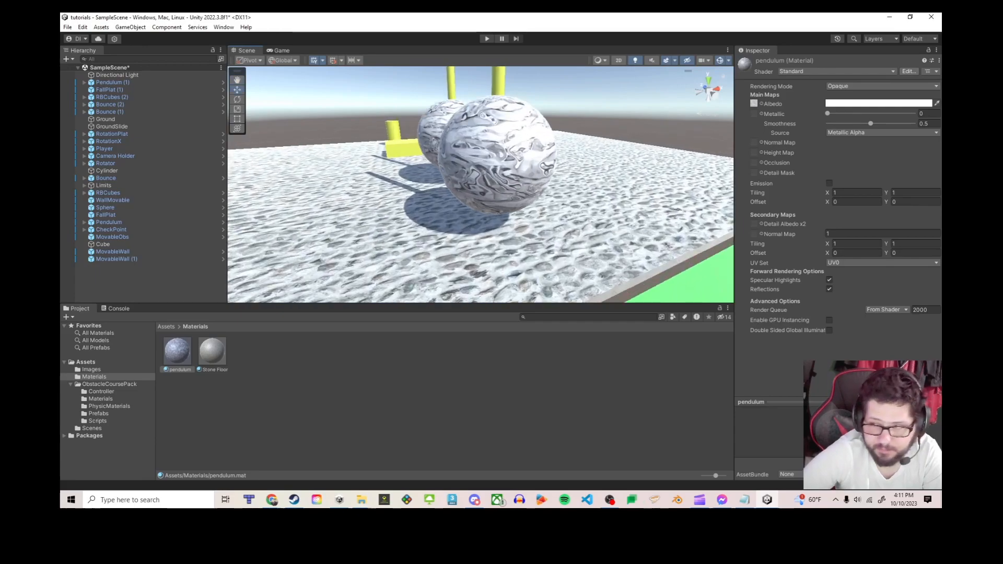
pyautogui.scroll(-2, 500, 155)
pyautogui.moveTo(500, 155); pyautogui.dragTo(449, 235, button='middle')
pyautogui.moveTo(448, 235); pyautogui.dragTo(352, 233, button='right')
pyautogui.scroll(-2, 373, 238)
pyautogui.moveTo(353, 234); pyautogui.dragTo(402, 232, button='middle')
pyautogui.click(178, 351)
pyautogui.moveTo(177, 351); pyautogui.dragTo(425, 130)
pyautogui.moveTo(426, 130); pyautogui.dragTo(376, 157, button='right')
pyautogui.moveTo(376, 156); pyautogui.dragTo(301, 214, button='middle')
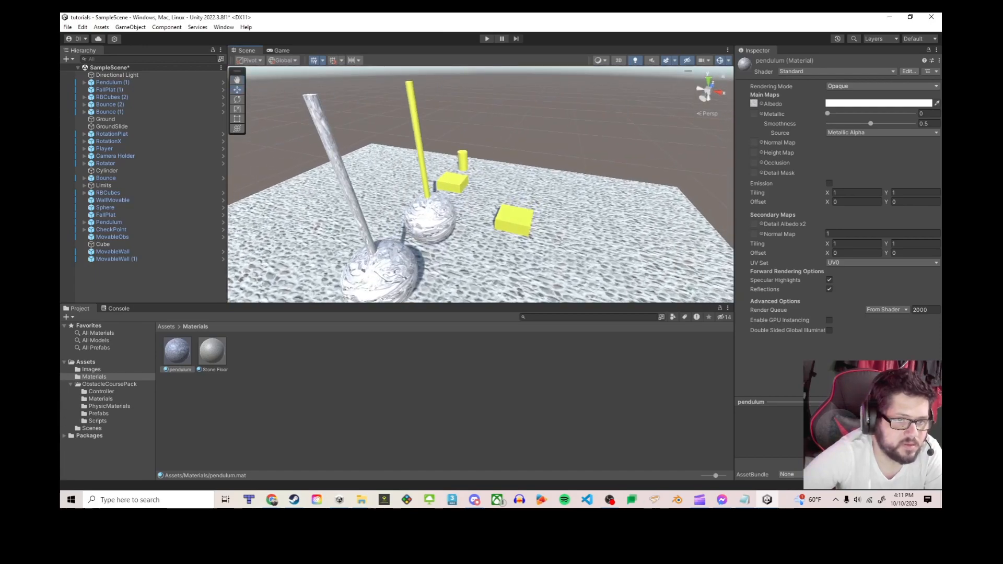
pyautogui.moveTo(178, 352); pyautogui.dragTo(415, 131)
pyautogui.moveTo(415, 157); pyautogui.dragTo(471, 130, button='right')
pyautogui.moveTo(418, 219); pyautogui.dragTo(481, 110, button='middle')
pyautogui.scroll(-8, 481, 184)
pyautogui.moveTo(446, 152); pyautogui.dragTo(458, 173, button='middle')
pyautogui.scroll(4, 537, 177)
pyautogui.scroll(-8, 480, 185)
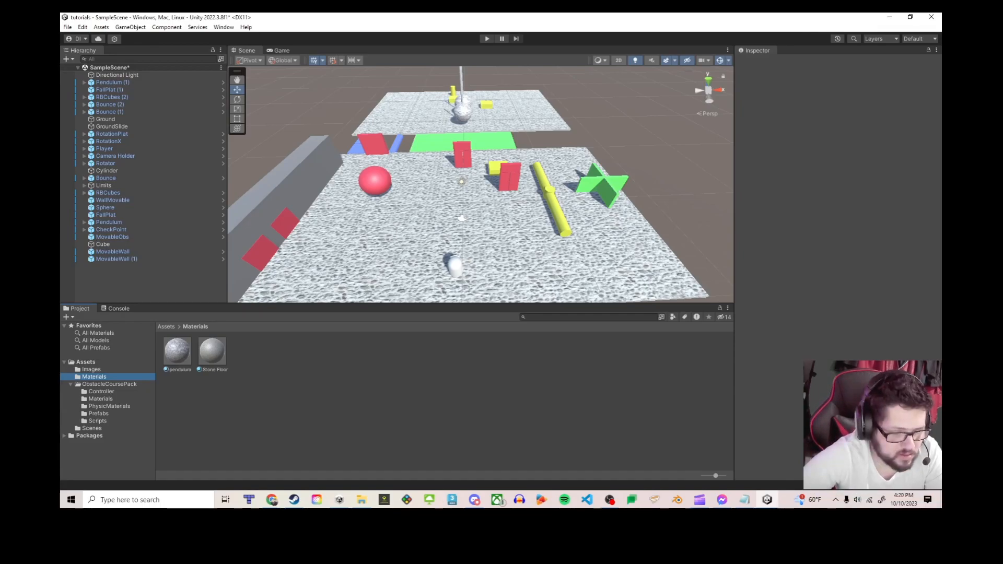
# - Import the snake8485 logo image from File Explorer into the Images folder under Assets
pyautogui.moveTo(362, 500)
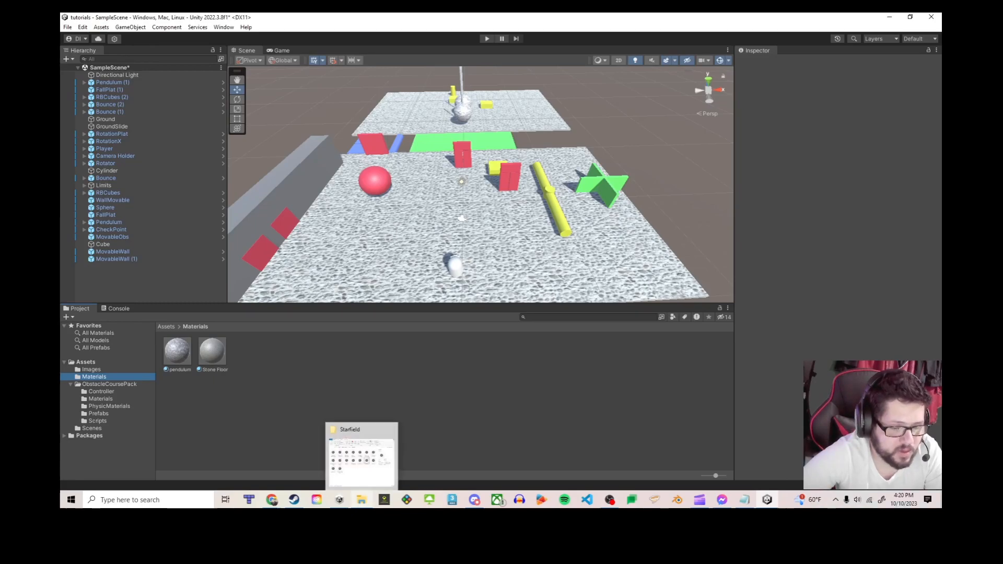
pyautogui.click(361, 500)
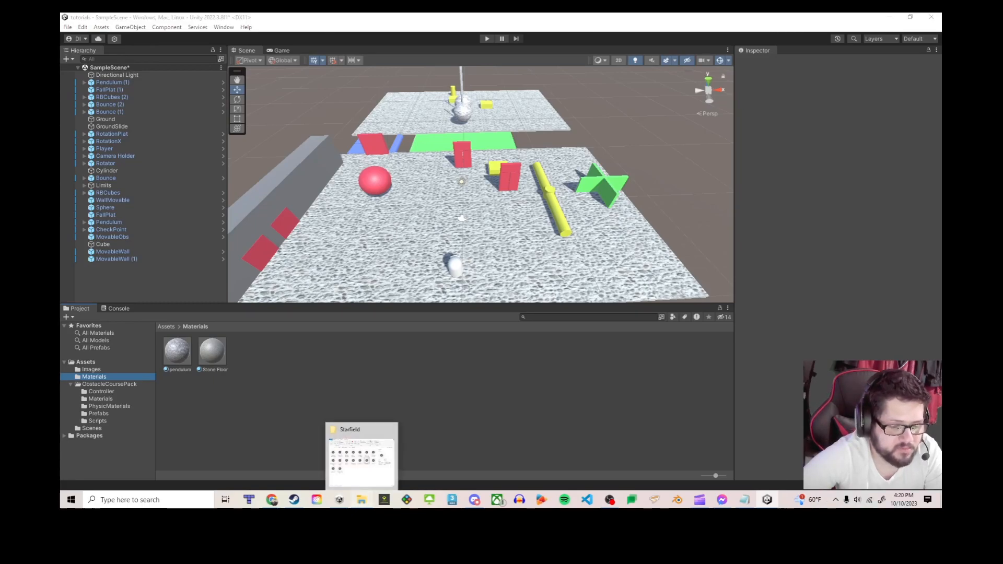
pyautogui.click(91, 370)
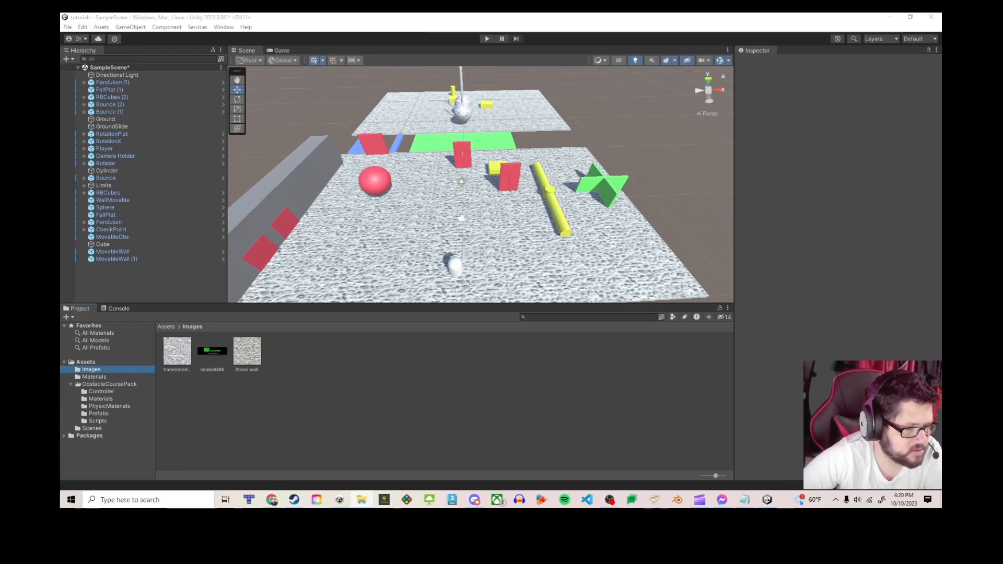
# - Create a new material named logo in the Materials folder under Assets
pyautogui.click(94, 377)
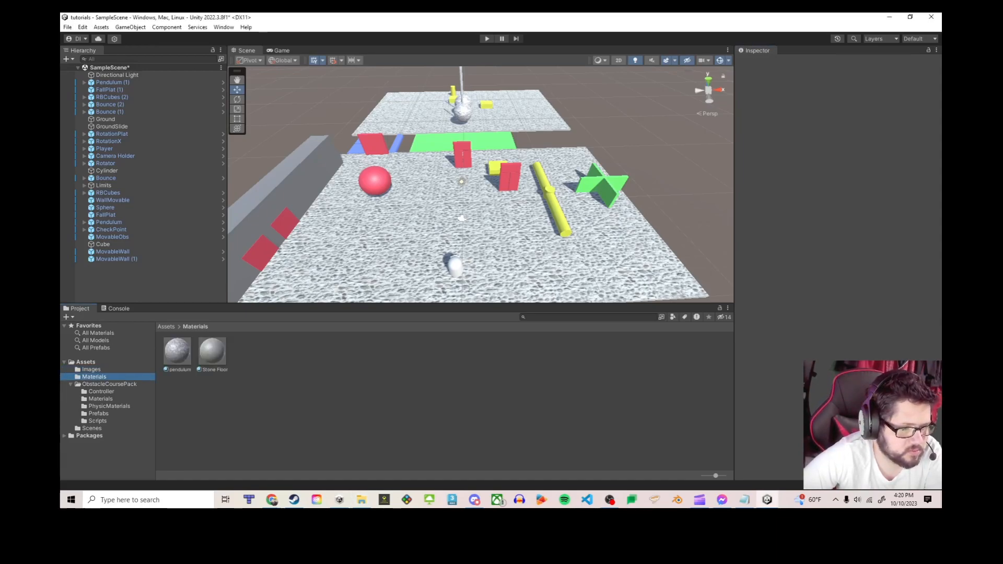
pyautogui.rightClick(256, 386)
pyautogui.moveTo(293, 137)
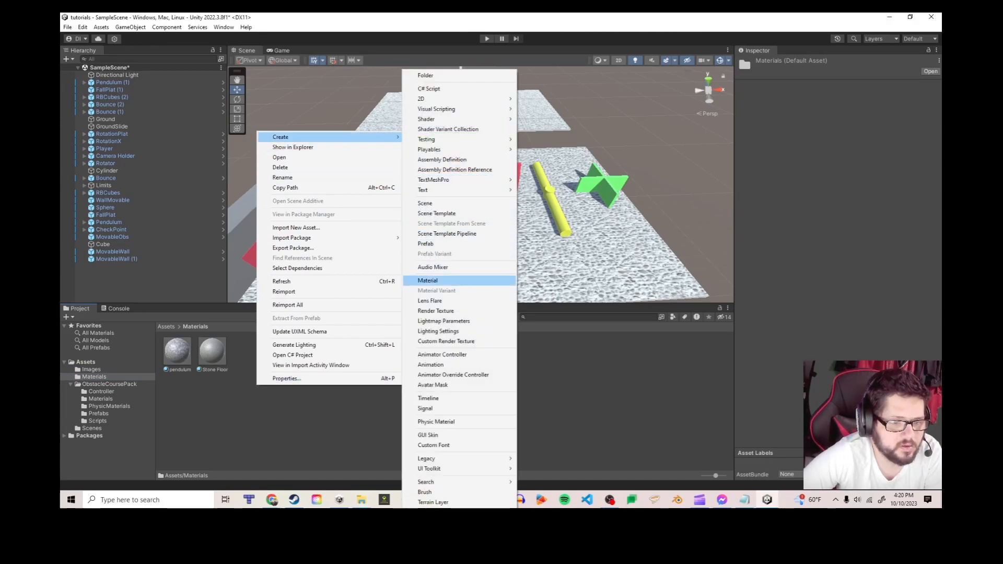
pyautogui.click(433, 280)
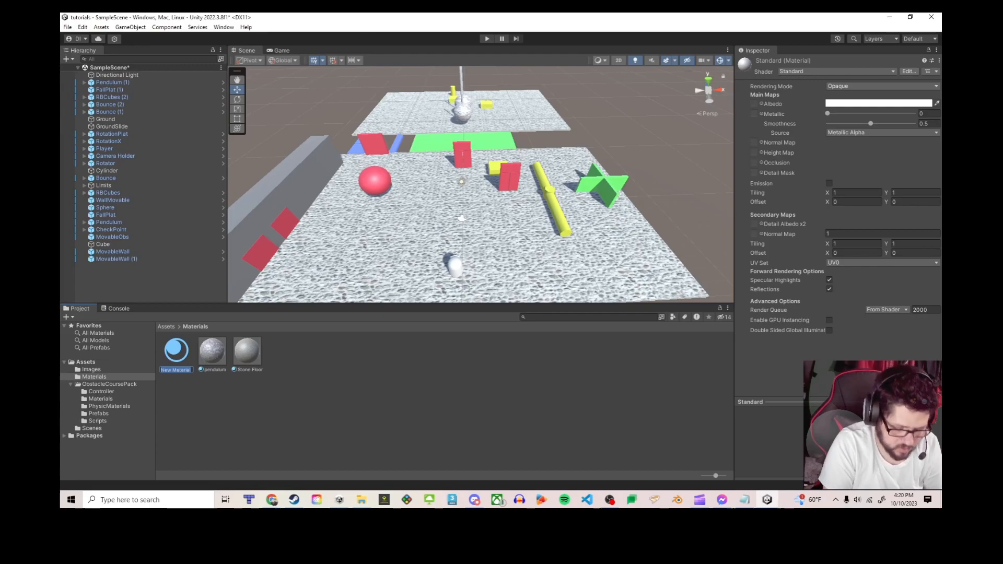
pyautogui.write('logo')
pyautogui.press('Return')
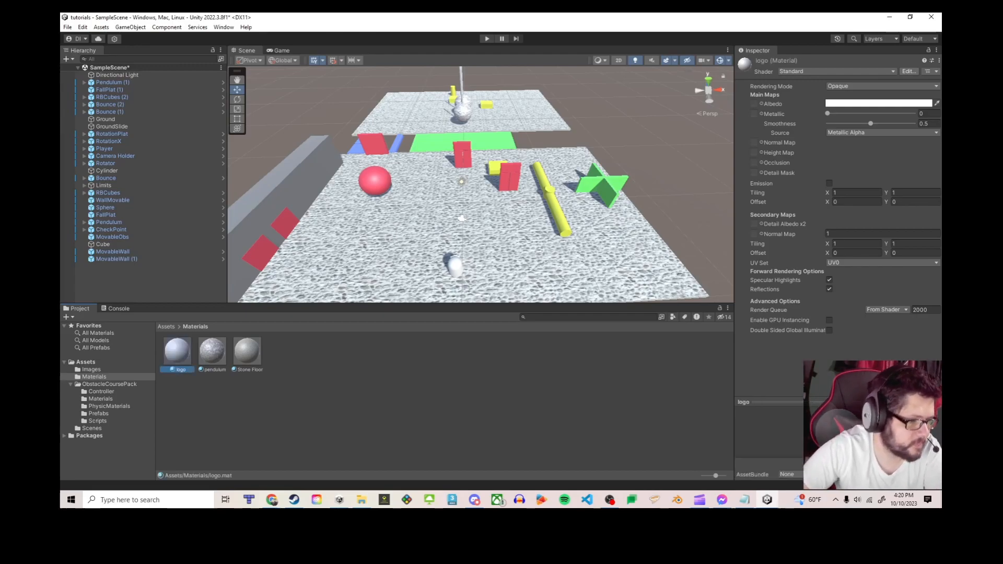
# - Assign the snake8485 image as the logo material's albedo and apply the material to the green platform between the two stone floors
pyautogui.click(91, 370)
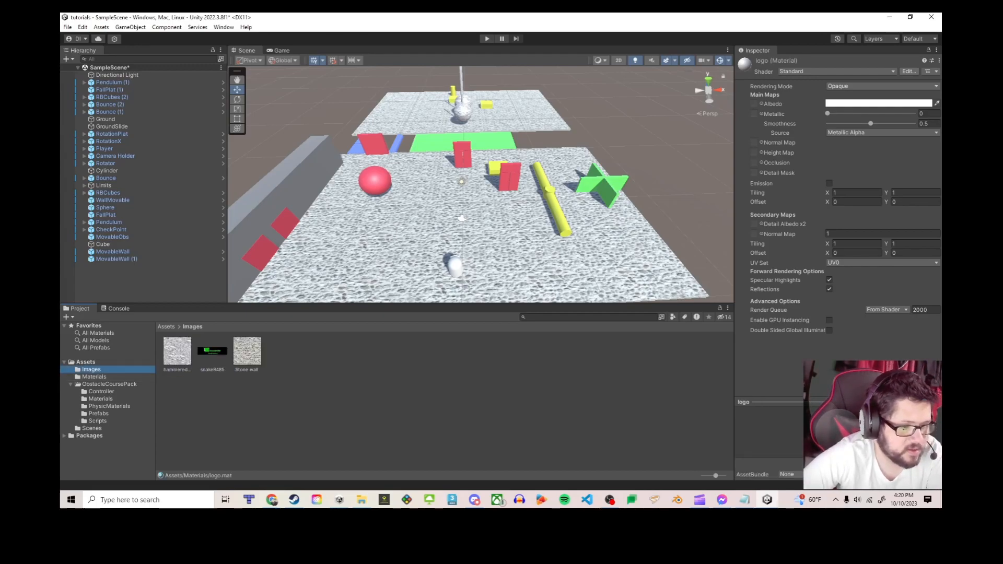
pyautogui.click(212, 352)
pyautogui.moveTo(211, 351); pyautogui.dragTo(754, 103)
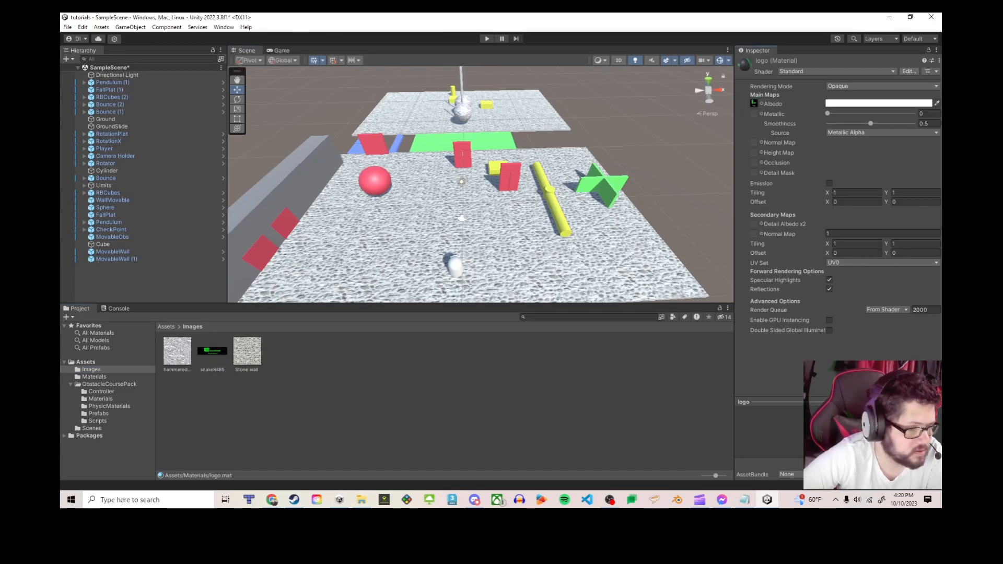
pyautogui.click(93, 377)
pyautogui.moveTo(177, 351); pyautogui.dragTo(462, 141)
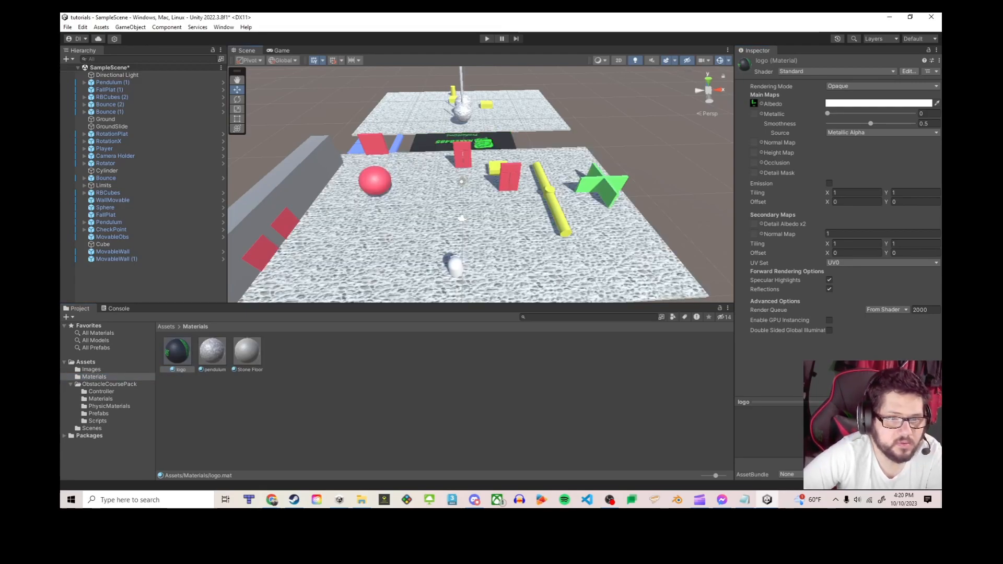
# - Set the Y rotation of the logo-textured RotationPlat platform to 180 so the logo reads upright
pyautogui.moveTo(462, 154); pyautogui.dragTo(472, 239, button='middle')
pyautogui.click(471, 230)
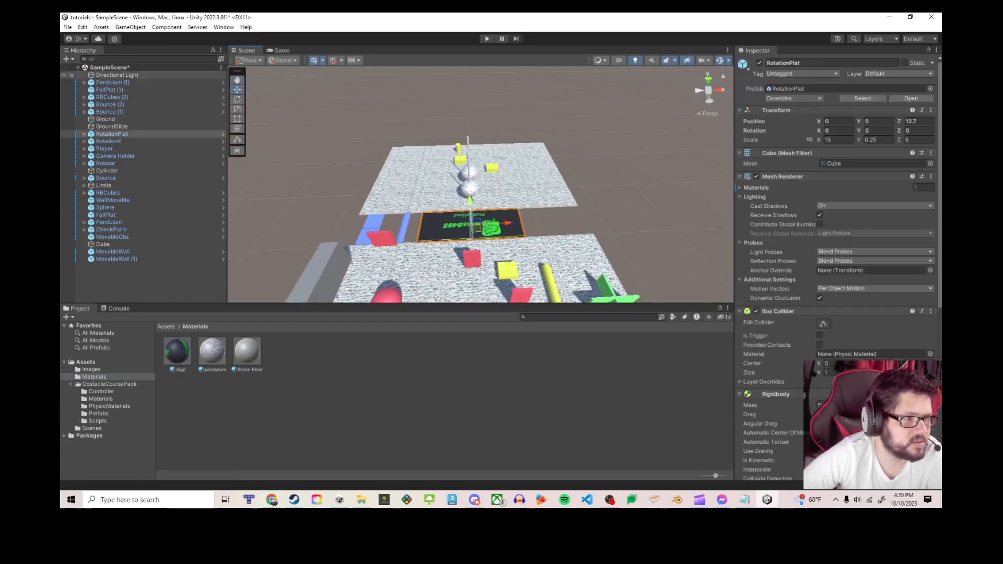
pyautogui.press('e')
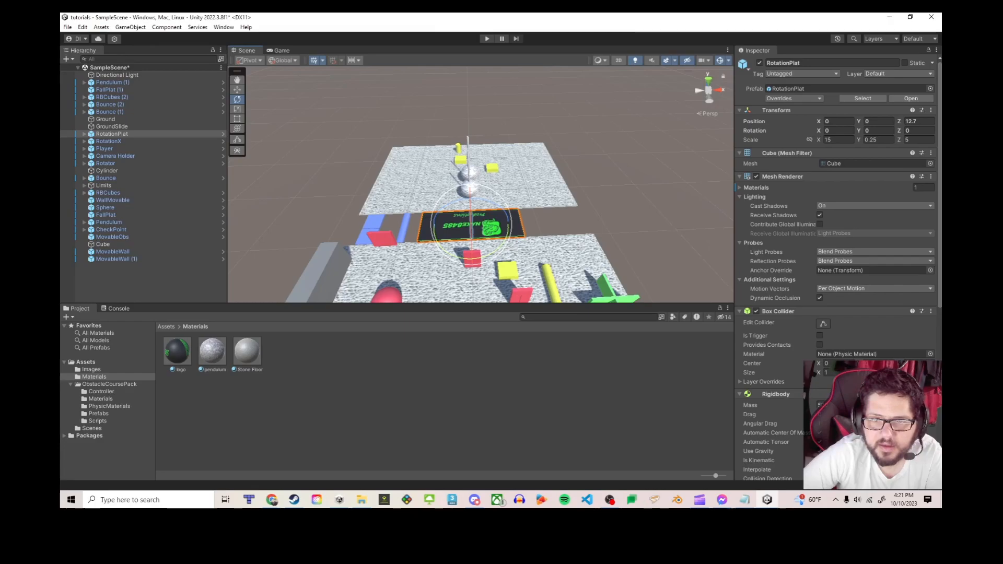
pyautogui.moveTo(472, 258)
pyautogui.mouseDown()
pyautogui.moveTo(514, 254)
pyautogui.moveTo(473, 258)
pyautogui.mouseUp()
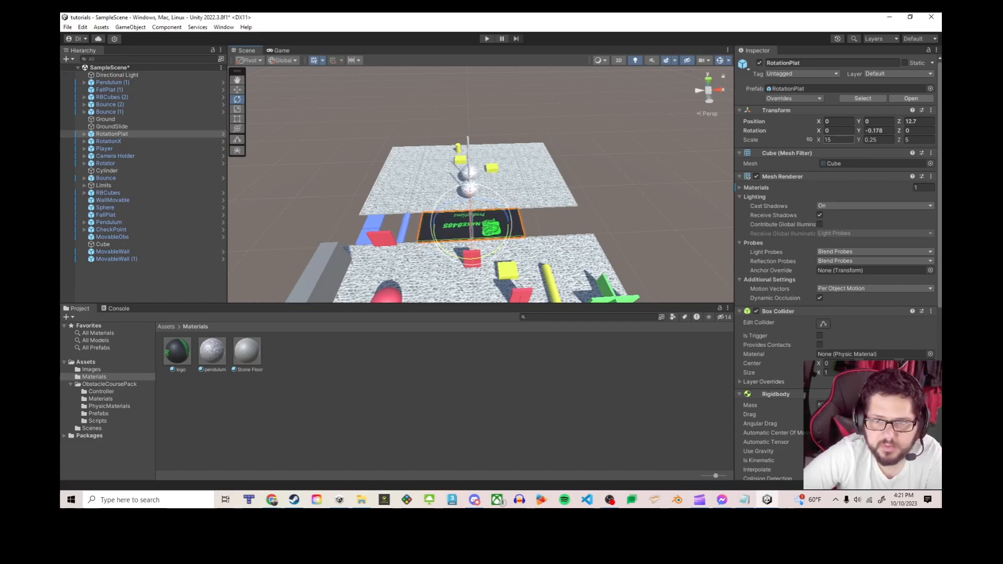
pyautogui.click(878, 131)
pyautogui.write('180')
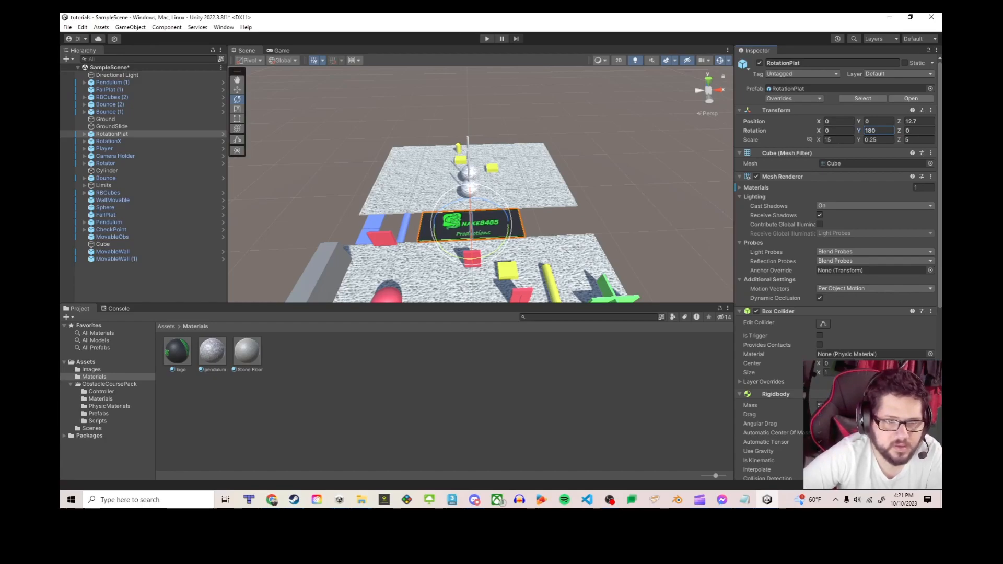
# - Deselect the platform, play-test the textured obstacle course in Play mode, and stop the game
pyautogui.click(627, 188)
pyautogui.scroll(-4, 481, 185)
pyautogui.moveTo(470, 235); pyautogui.dragTo(497, 224, button='middle')
pyautogui.keyDown('alt'); pyautogui.moveTo(496, 225); pyautogui.dragTo(483, 256); pyautogui.keyUp('alt')
pyautogui.moveTo(495, 198); pyautogui.dragTo(488, 208, button='middle')
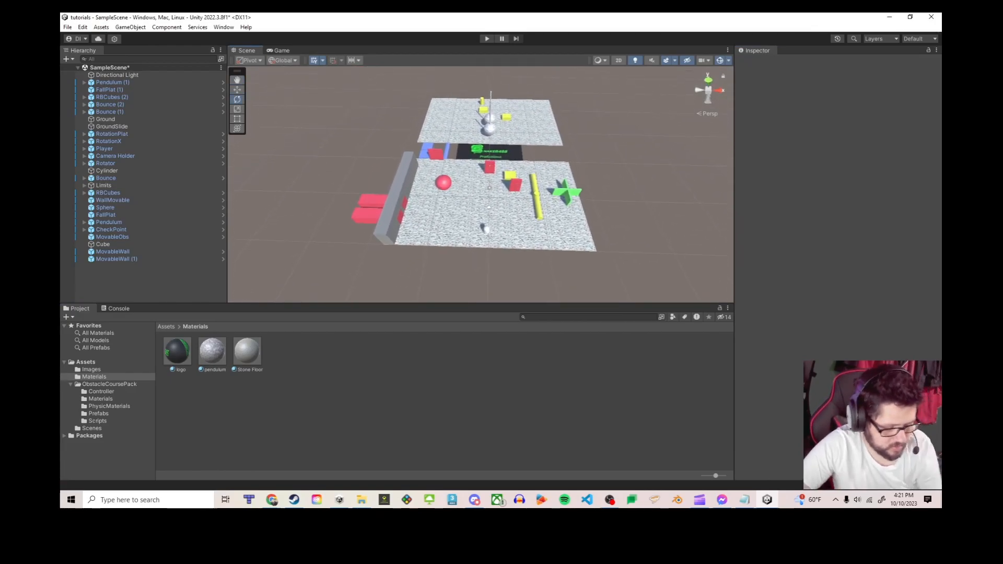
pyautogui.hotkey('ctrl', 'p')
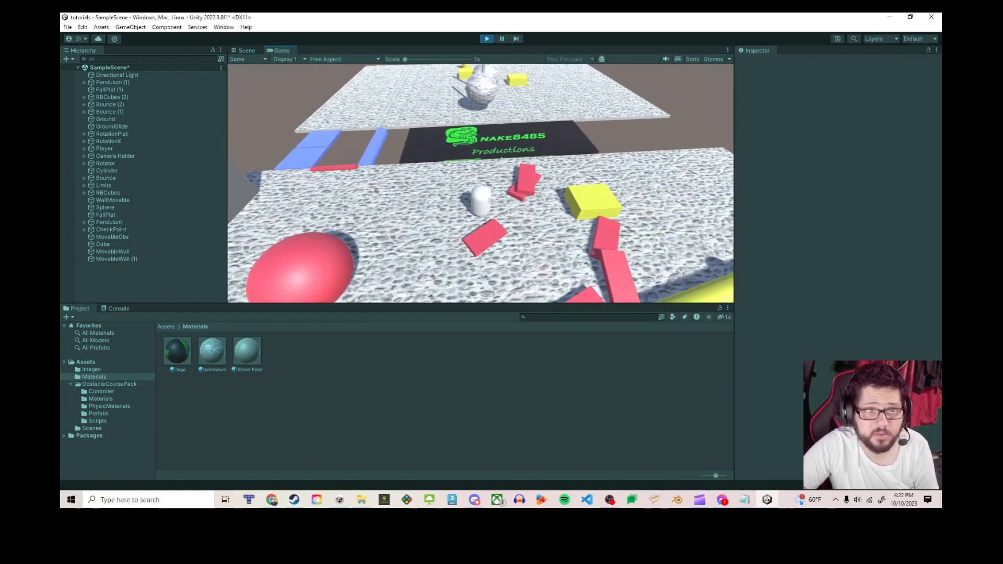
pyautogui.hotkey('ctrl', 'p')
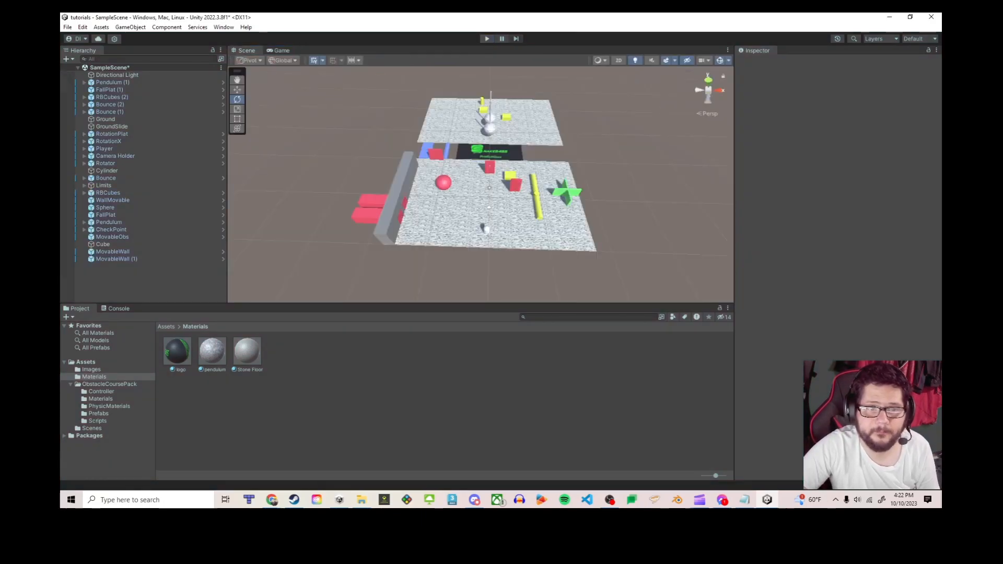